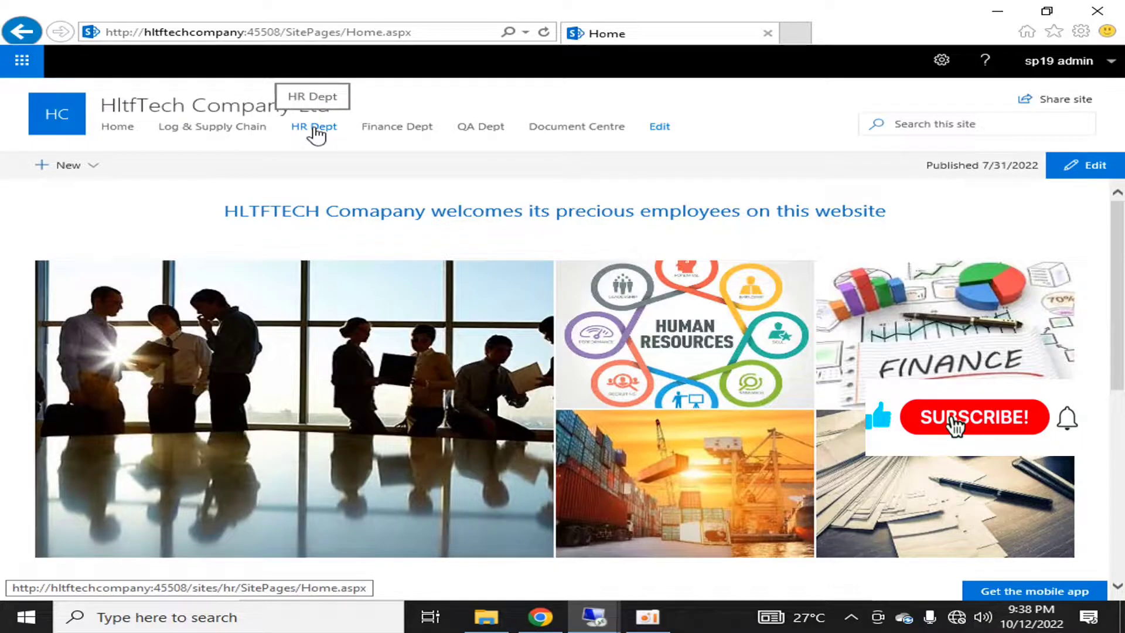
Open the HR Dept site, view its Documents library, and return to the site's home page
{"action": "left_click", "coordinate": [315, 129]}
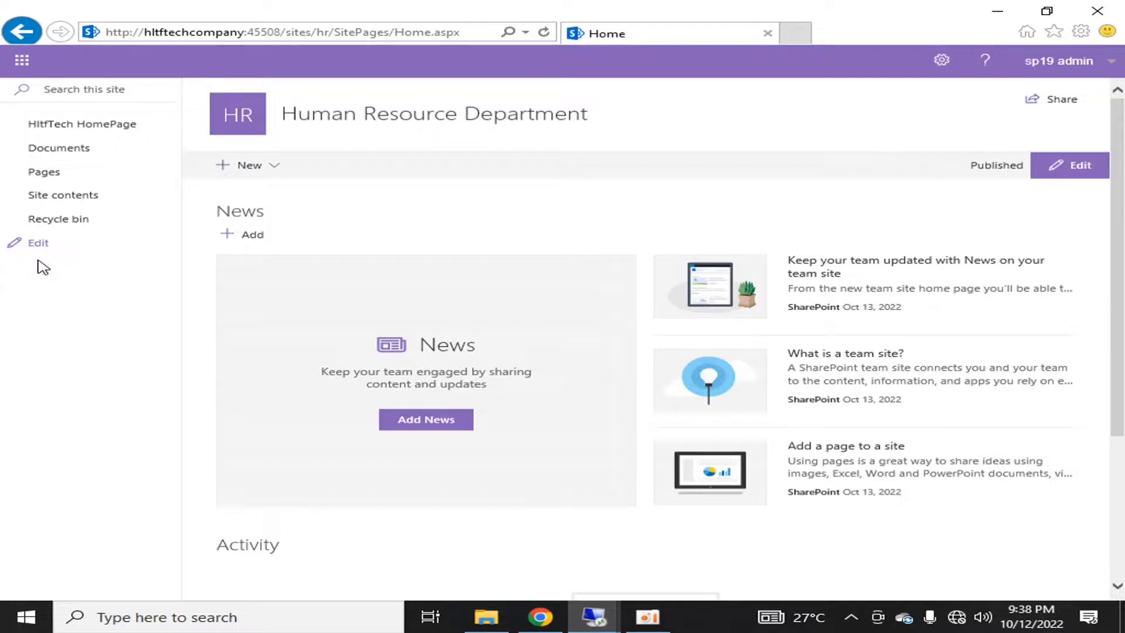
{"action": "left_click", "coordinate": [59, 148]}
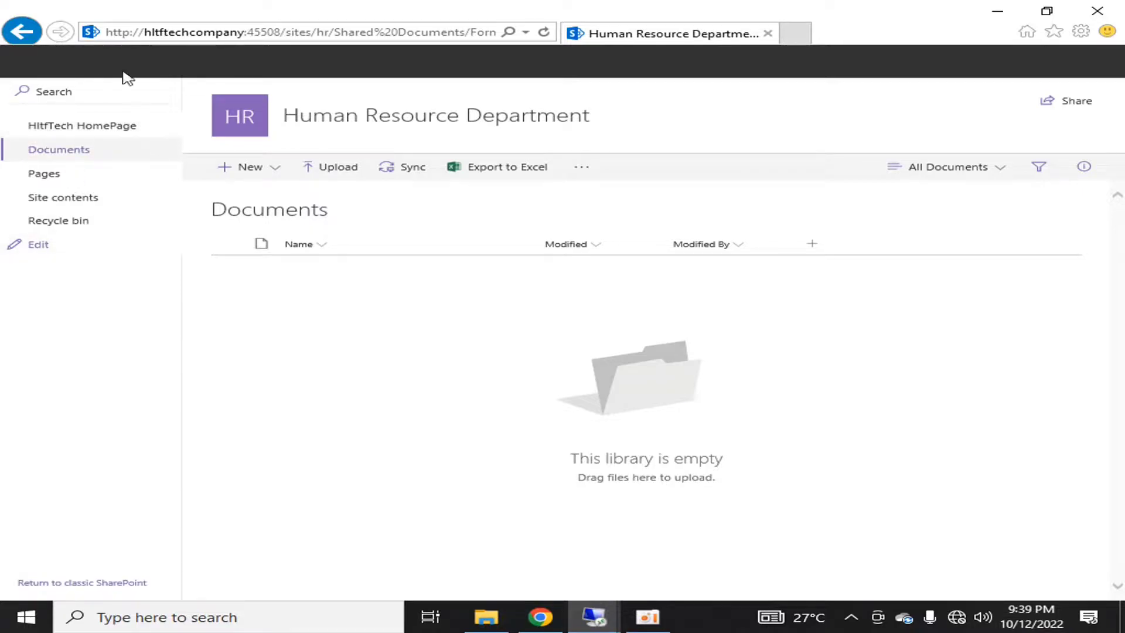
{"action": "left_click", "coordinate": [297, 114]}
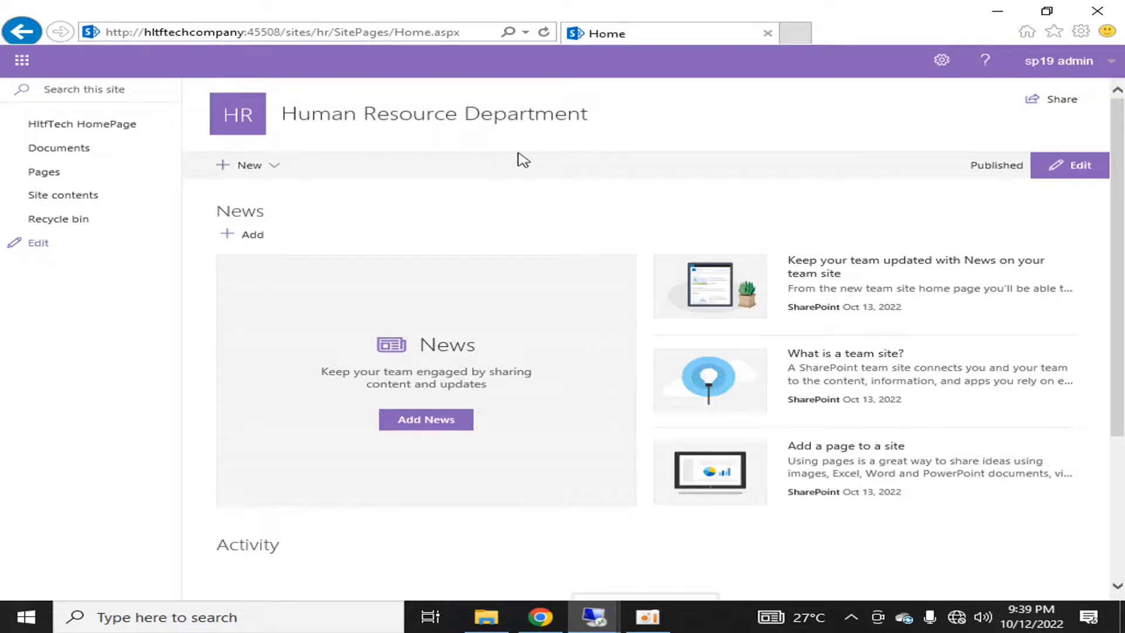
Start adding an app from the HR site's contents and browse both pages of available apps
{"action": "left_click", "coordinate": [942, 62]}
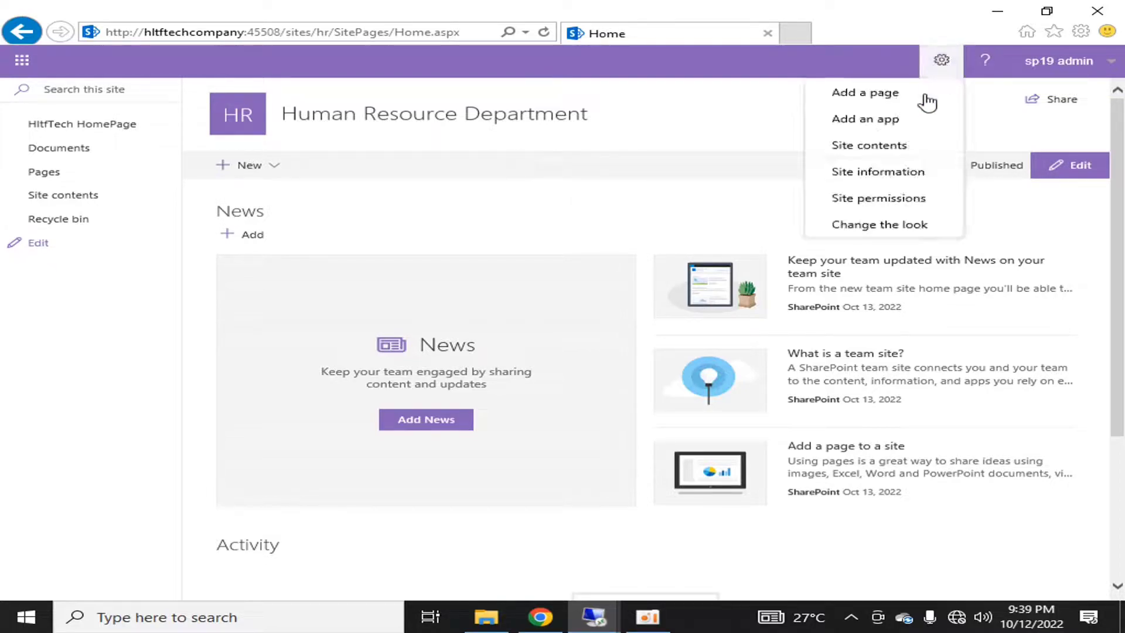
{"action": "left_click", "coordinate": [881, 147]}
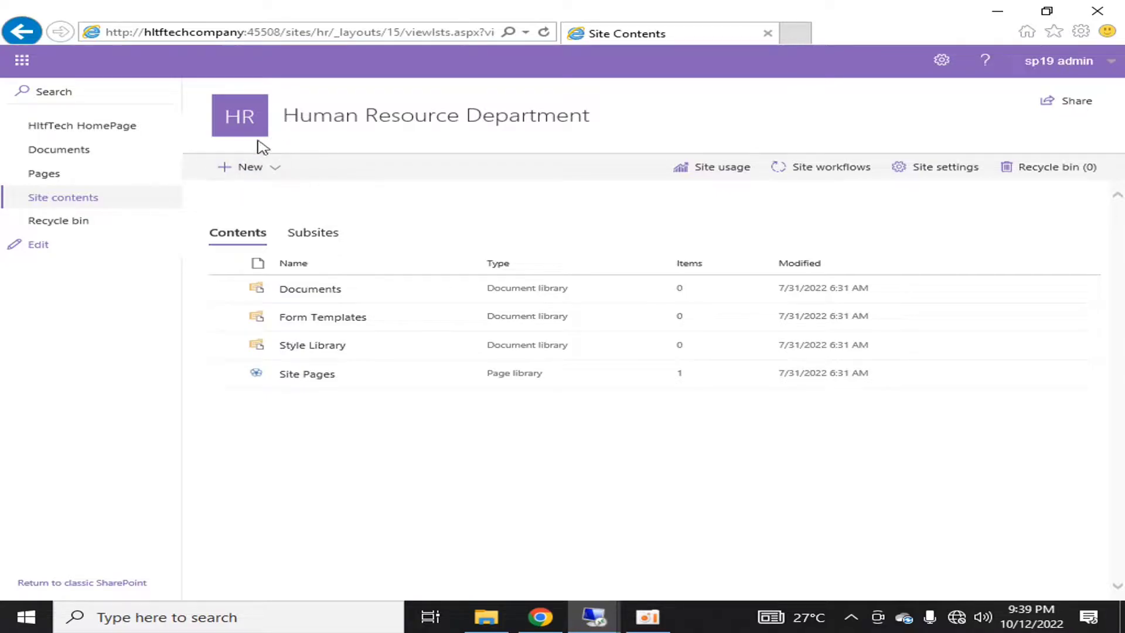
{"action": "left_click", "coordinate": [260, 174]}
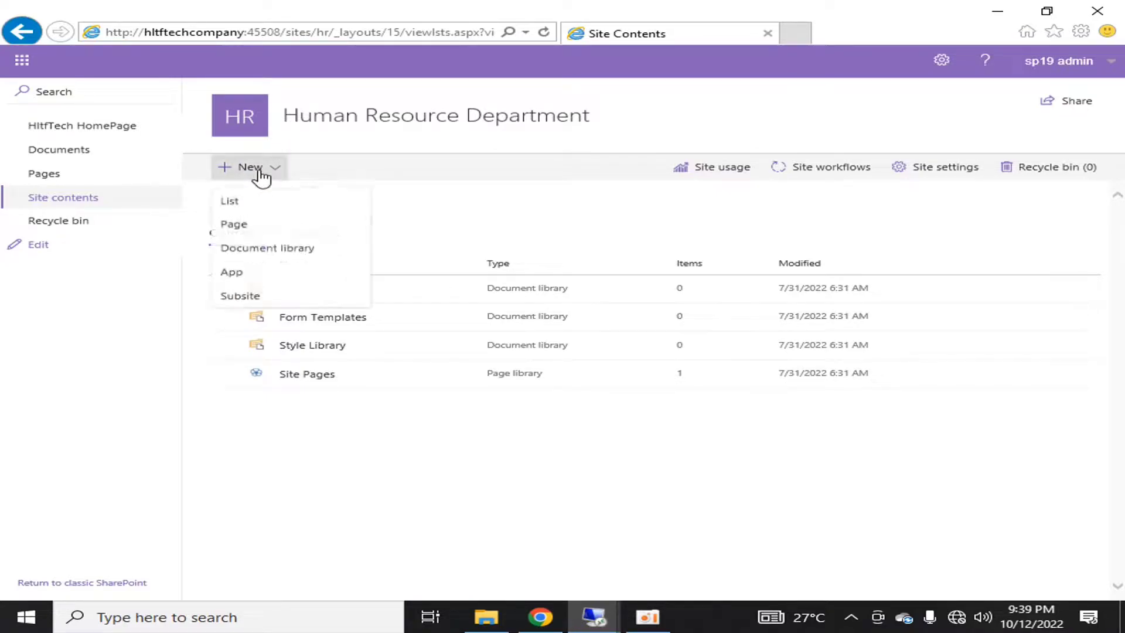
{"action": "left_click", "coordinate": [266, 275]}
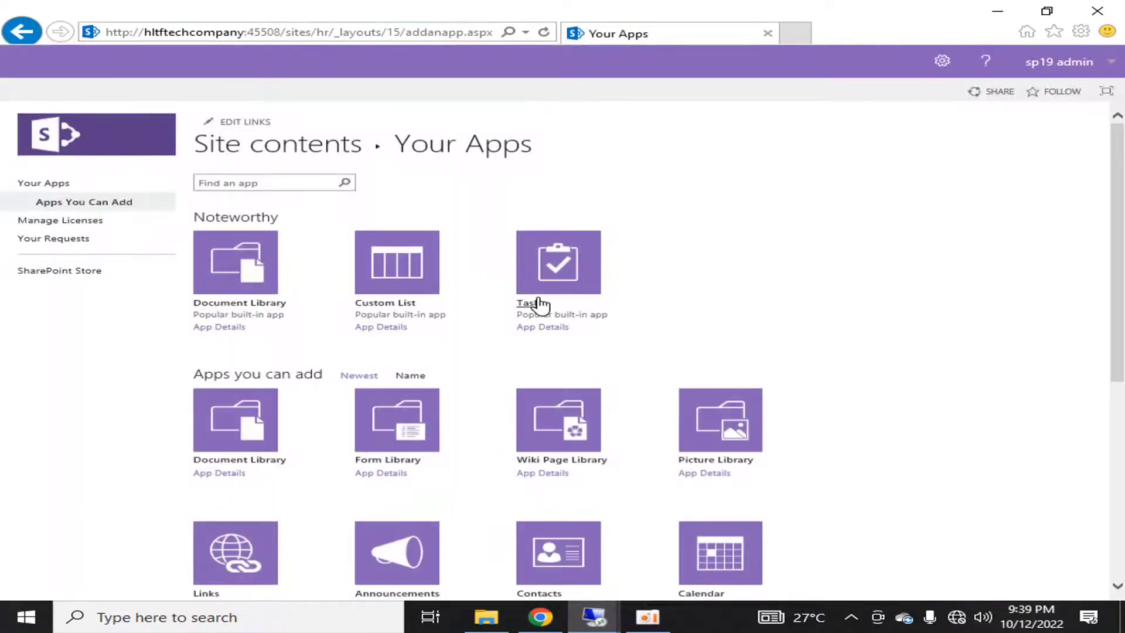
{"action": "scroll", "coordinate": [840, 287], "scroll_direction": "down", "scroll_amount": 6}
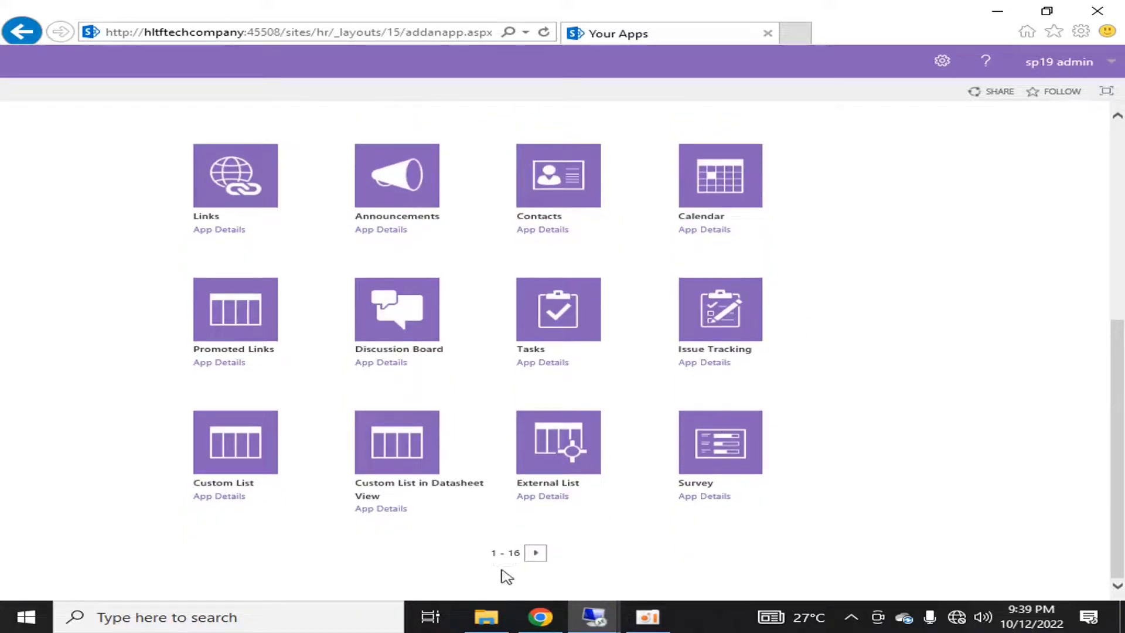
{"action": "left_click", "coordinate": [544, 554]}
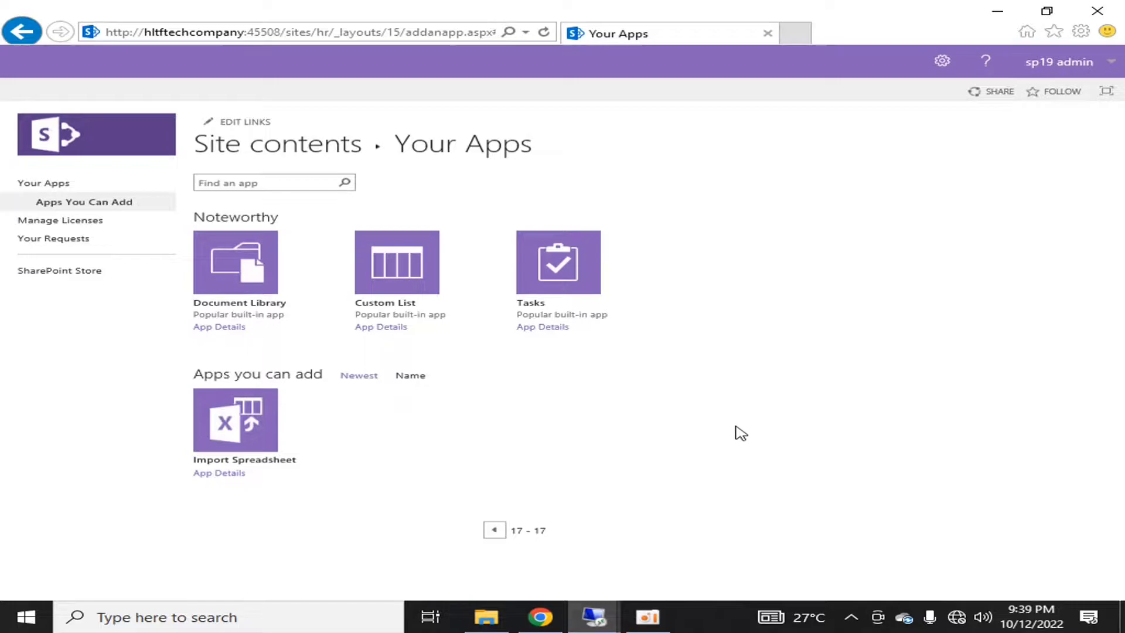
{"action": "left_click", "coordinate": [493, 535]}
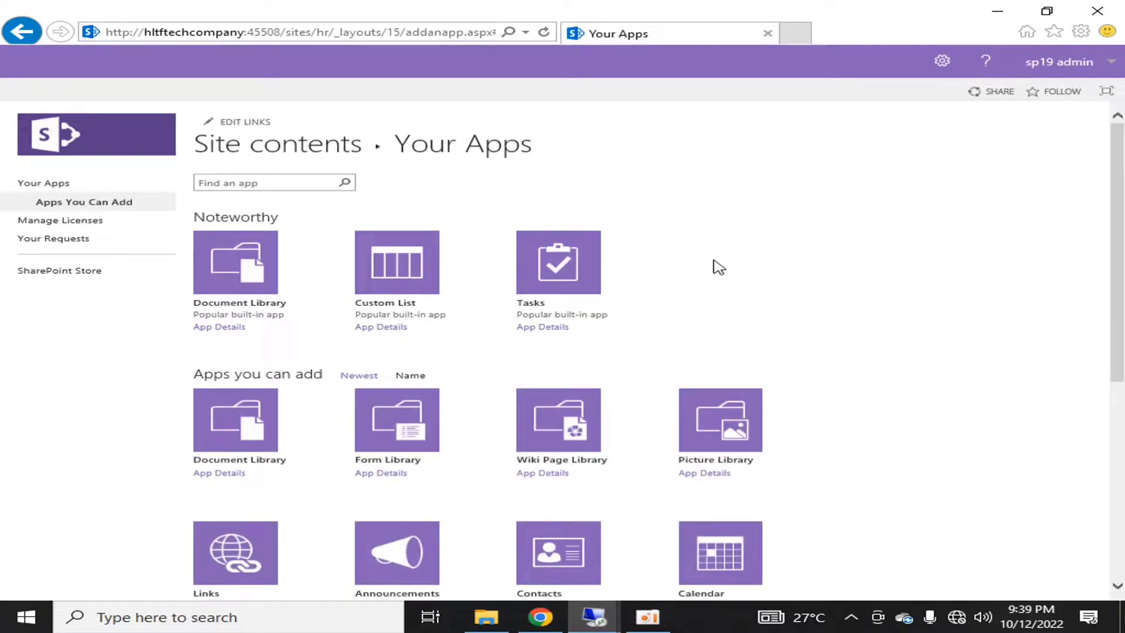
{"action": "scroll", "coordinate": [718, 267], "scroll_direction": "down", "scroll_amount": 1}
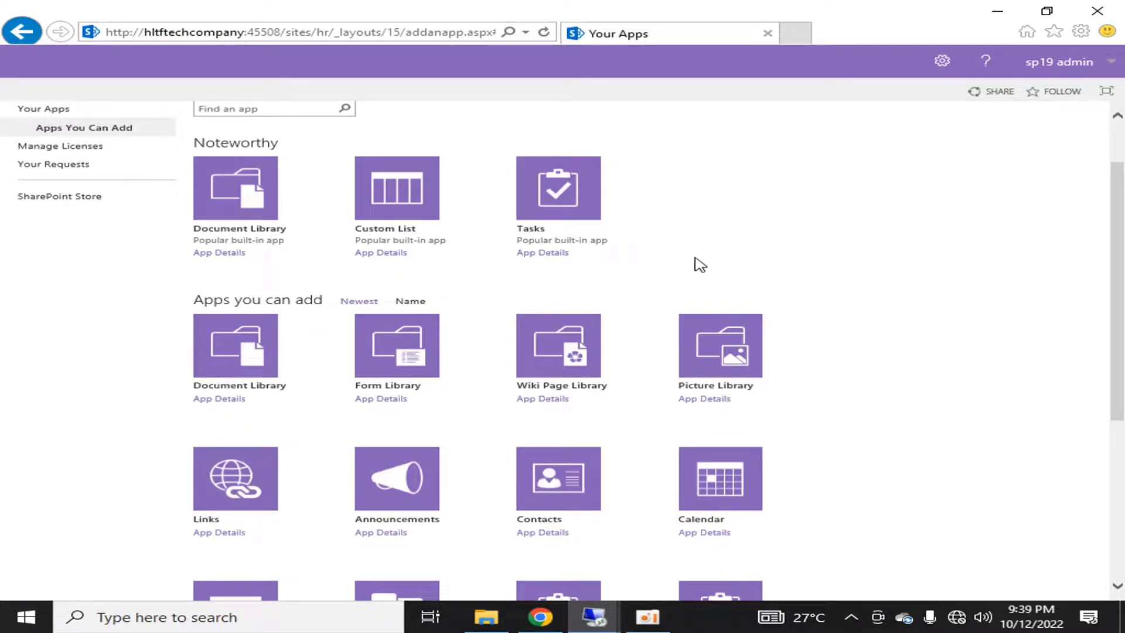
Add a Custom List app named emprecord to the HR site
{"action": "left_click", "coordinate": [412, 193]}
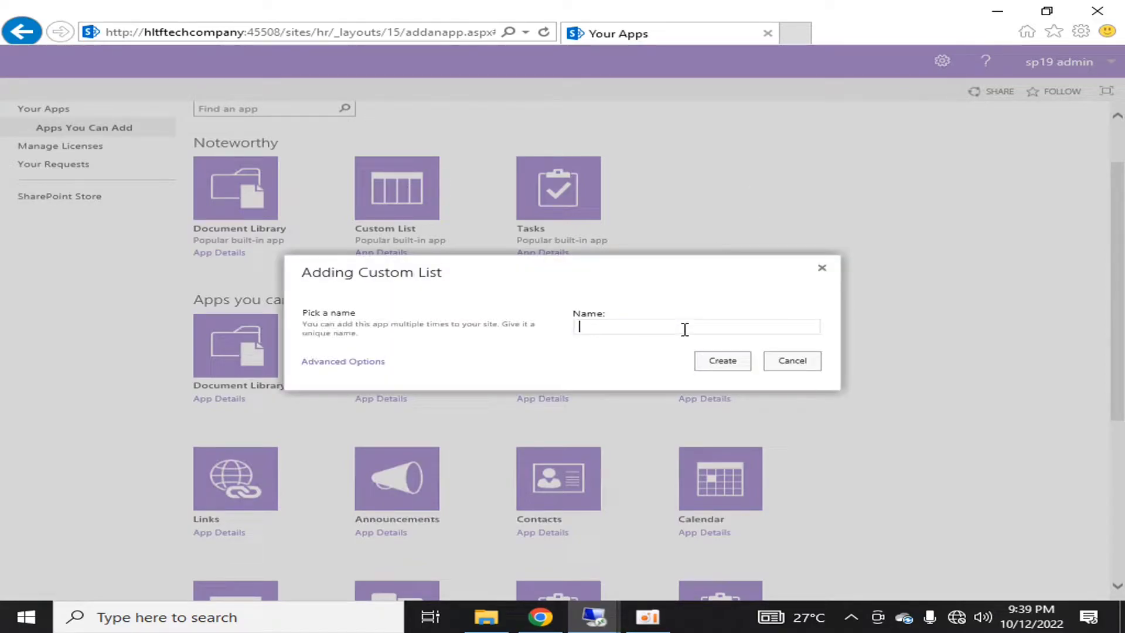
{"action": "type", "text": "employee"}
{"action": "key", "text": "BackSpace"}
{"action": "key", "text": "BackSpace"}
{"action": "key", "text": "BackSpace"}
{"action": "key", "text": "BackSpace"}
{"action": "left_click", "coordinate": [729, 360]}
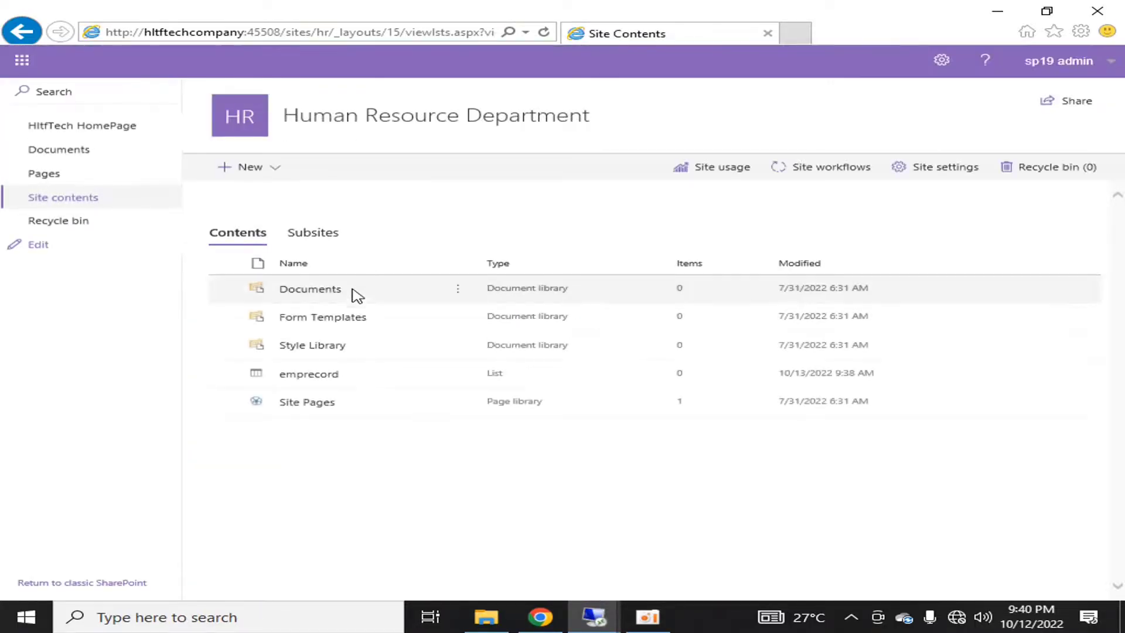
Open the emprecord list and copy its web address up to and including the list name
{"action": "left_click", "coordinate": [337, 381]}
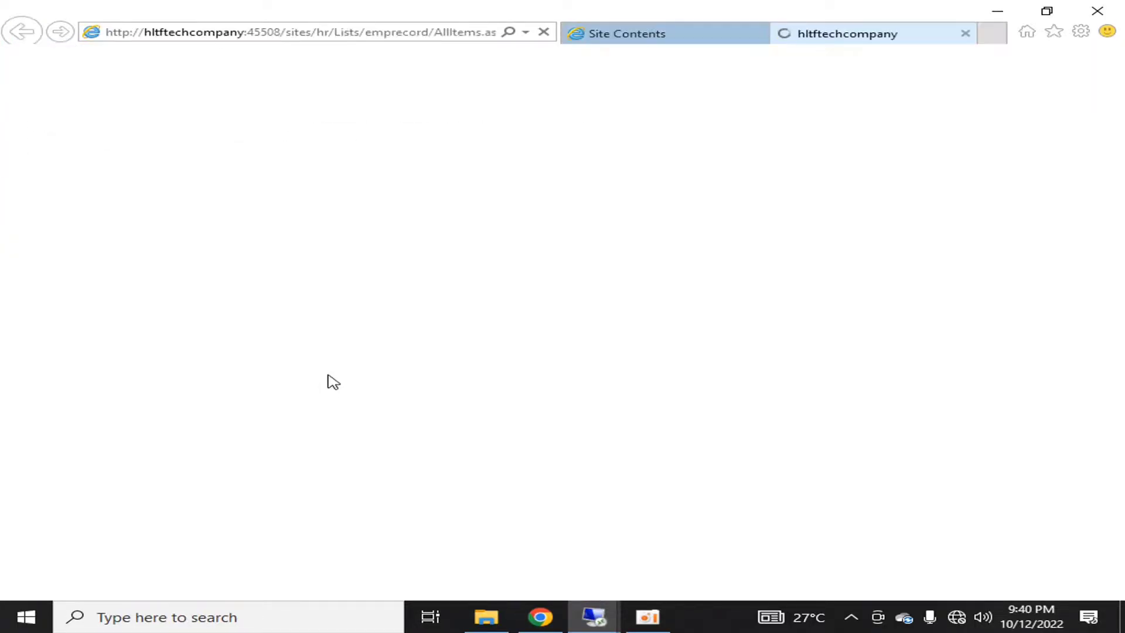
{"action": "left_click", "coordinate": [419, 32]}
{"action": "left_click_drag", "start_coordinate": [418, 32], "coordinate": [351, 34]}
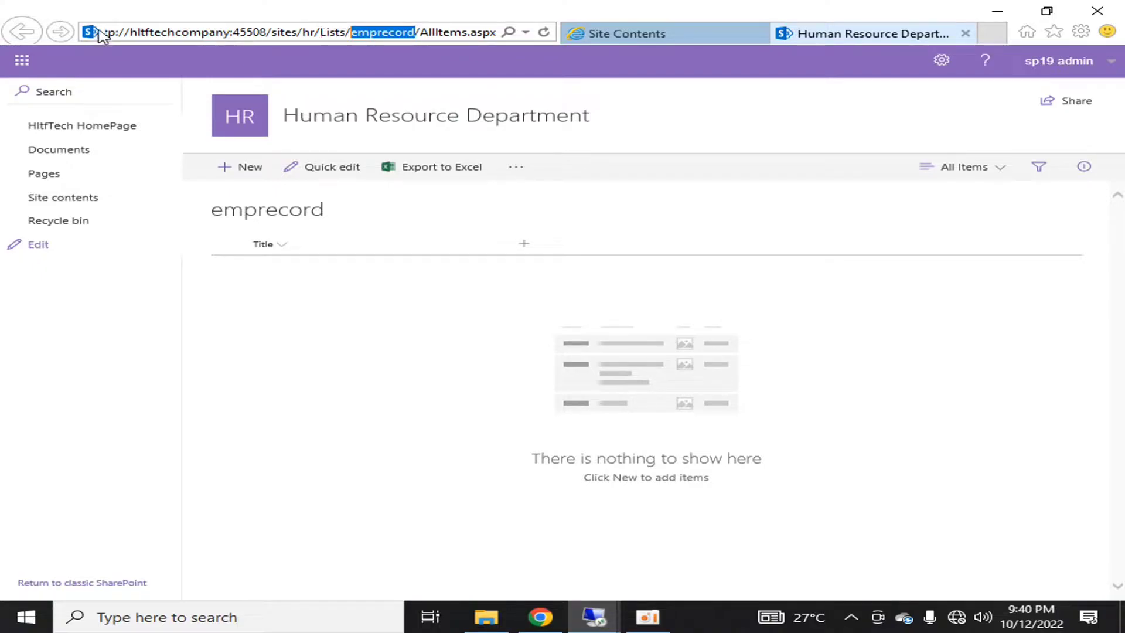
{"action": "left_click_drag", "start_coordinate": [418, 30], "coordinate": [36, 42]}
{"action": "key", "text": "ctrl+c"}
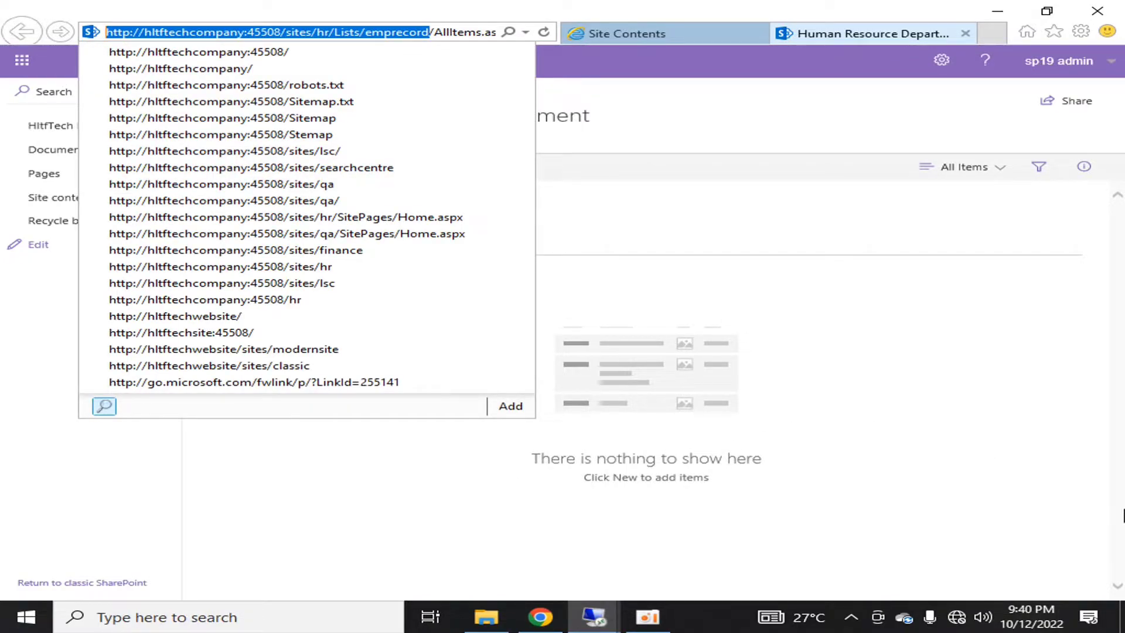
Add a site navigation link below Site contents, using the copied list address and display name Employees Record, and save the navigation
{"action": "left_click", "coordinate": [38, 244]}
{"action": "left_click", "coordinate": [92, 220]}
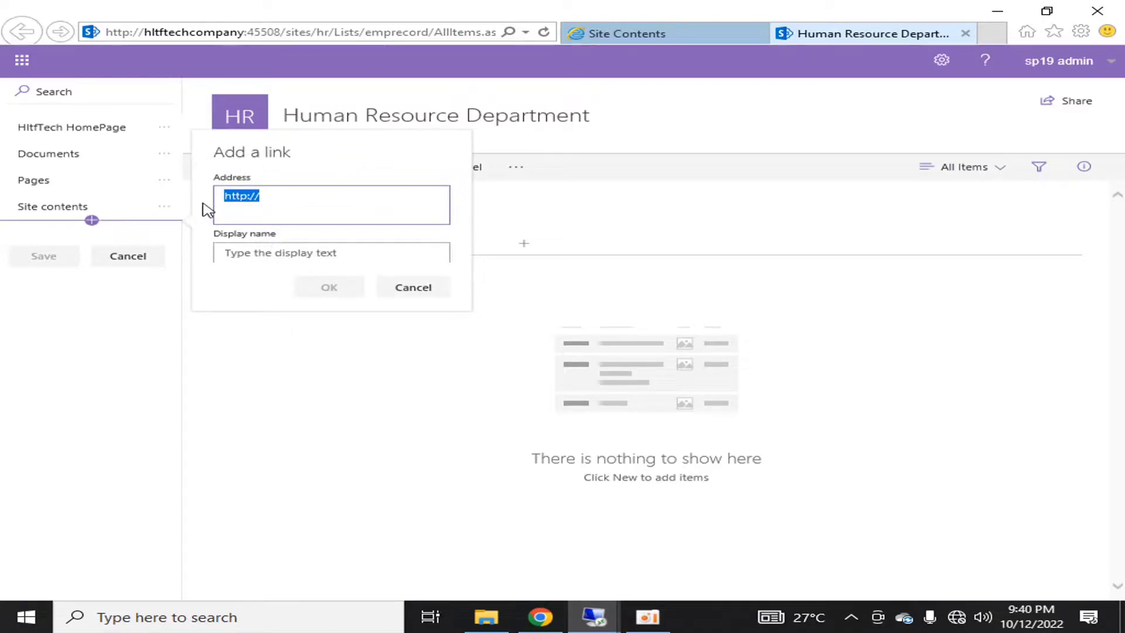
{"action": "key", "text": "ctrl+v"}
{"action": "key", "text": "Tab"}
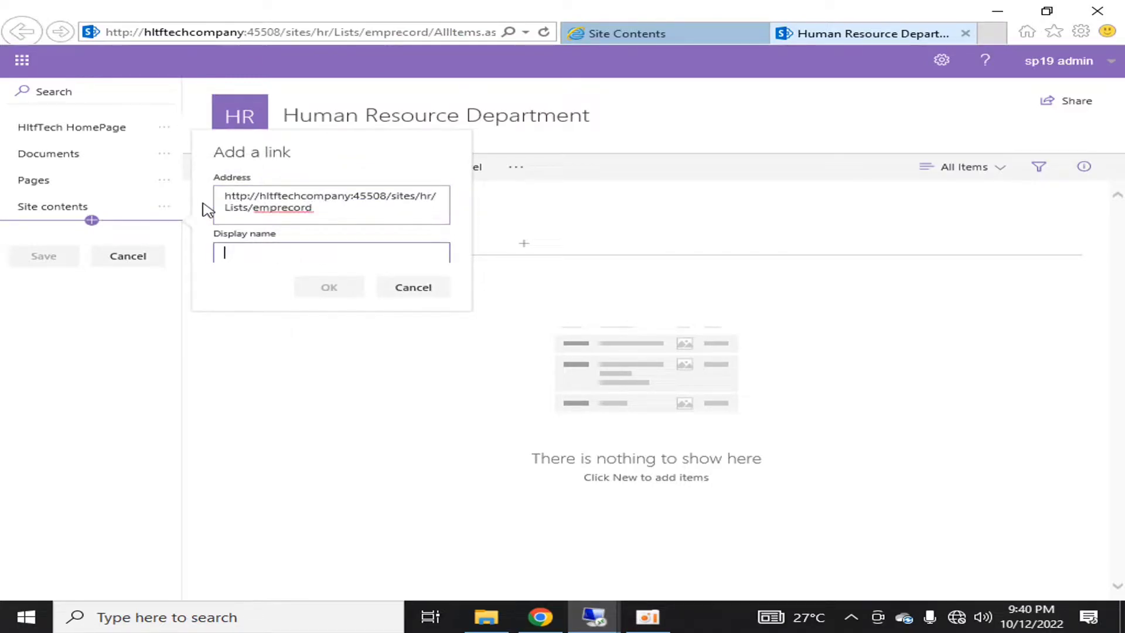
{"action": "type", "text": "Employees Record"}
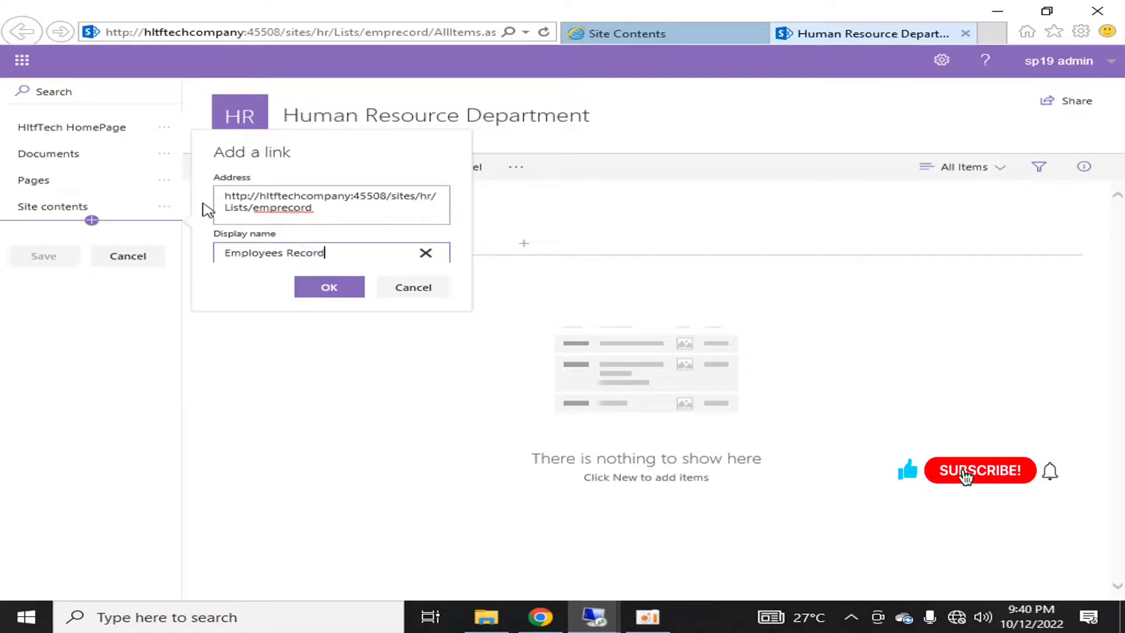
{"action": "left_click", "coordinate": [305, 287]}
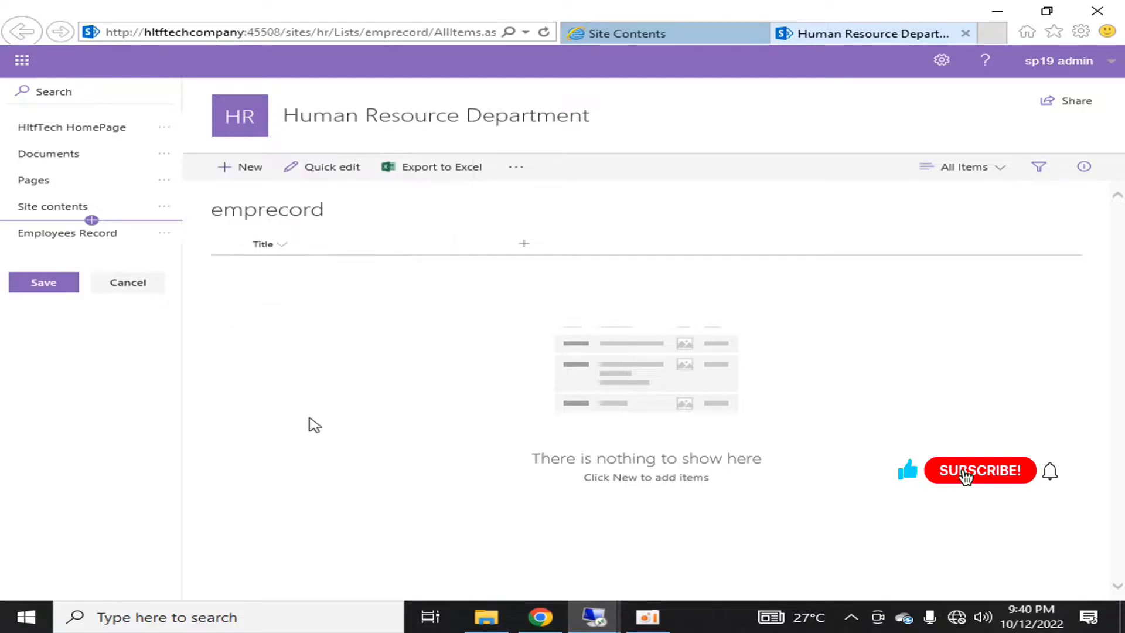
{"action": "left_click", "coordinate": [38, 291]}
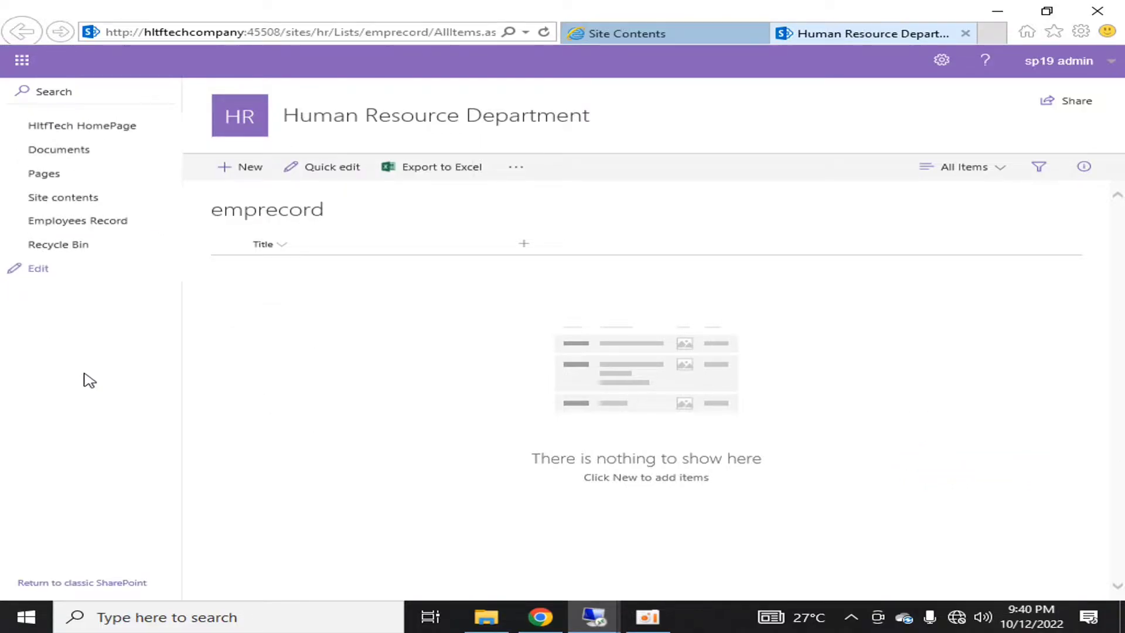
Test the Employees Record link from the HR home page and open the list's settings
{"action": "left_click", "coordinate": [243, 125]}
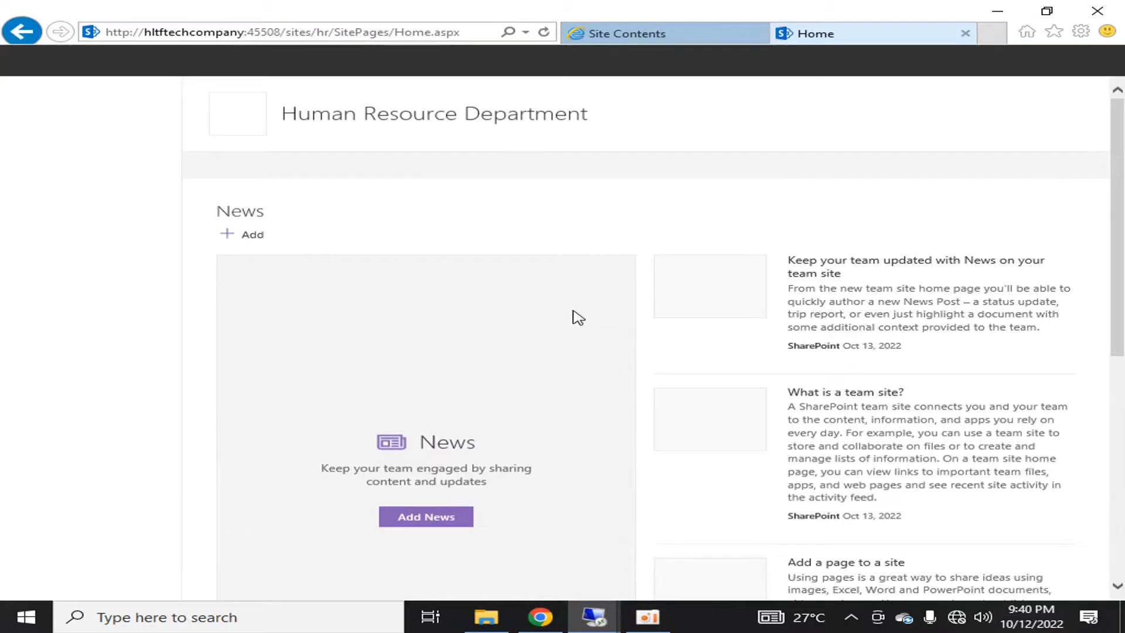
{"action": "left_click", "coordinate": [88, 220]}
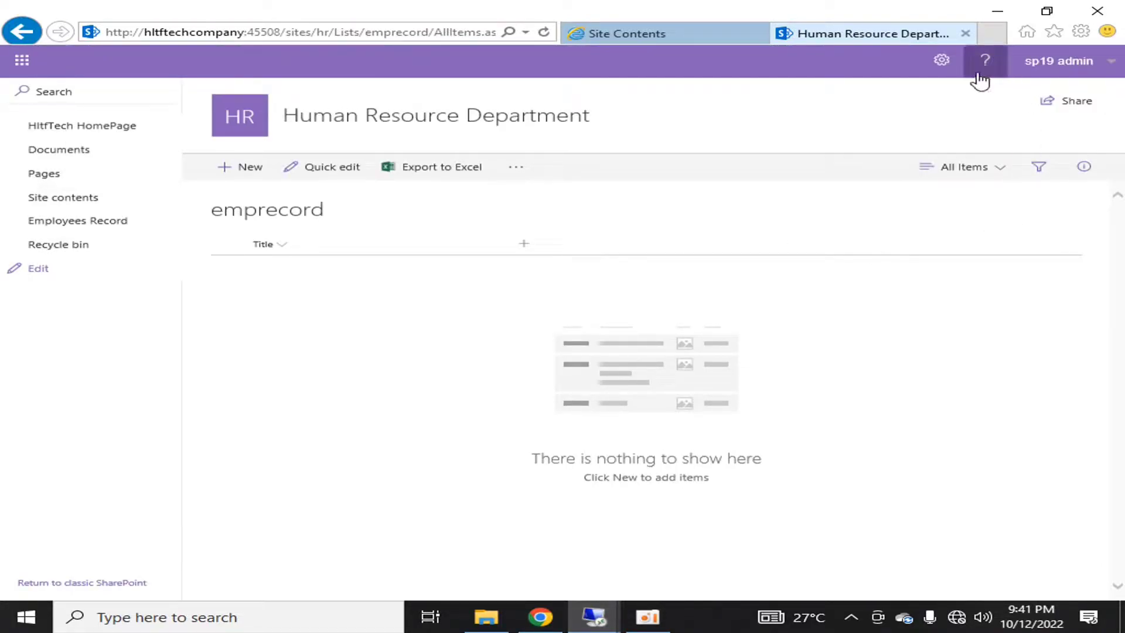
{"action": "left_click", "coordinate": [949, 69]}
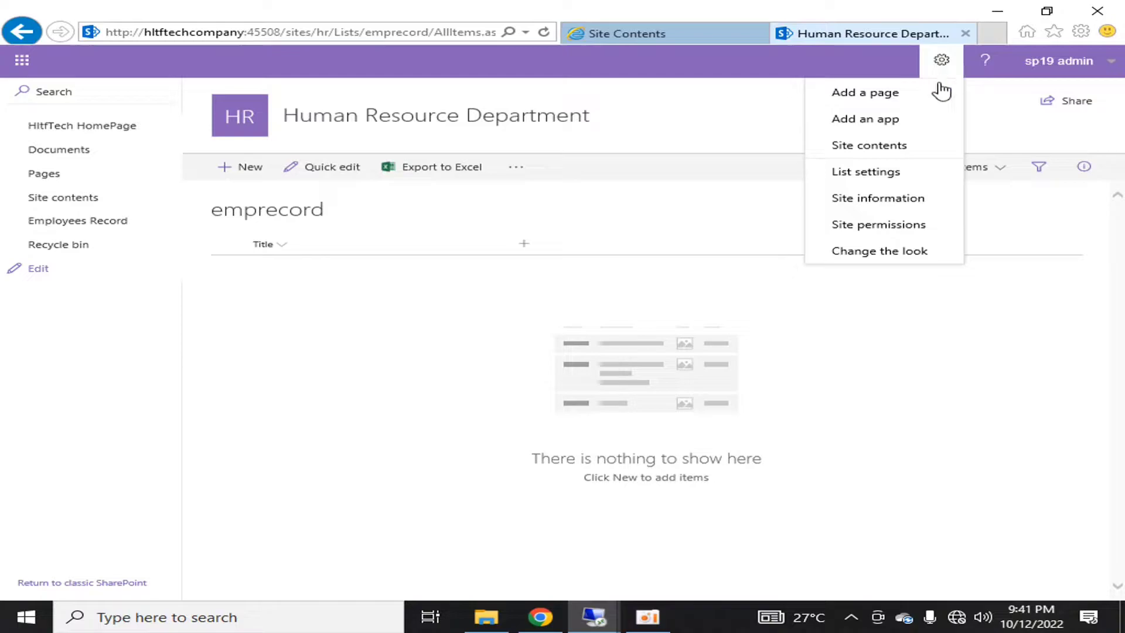
{"action": "left_click", "coordinate": [879, 173]}
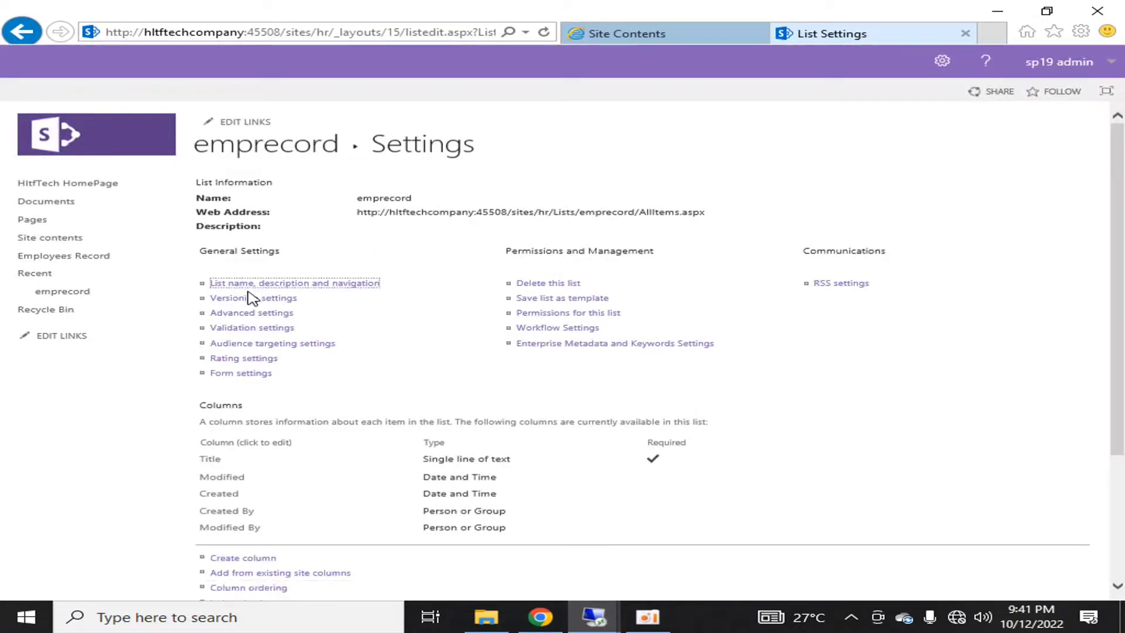
Rename the emprecord list as Employees Record in its general settings and save
{"action": "left_click", "coordinate": [258, 286]}
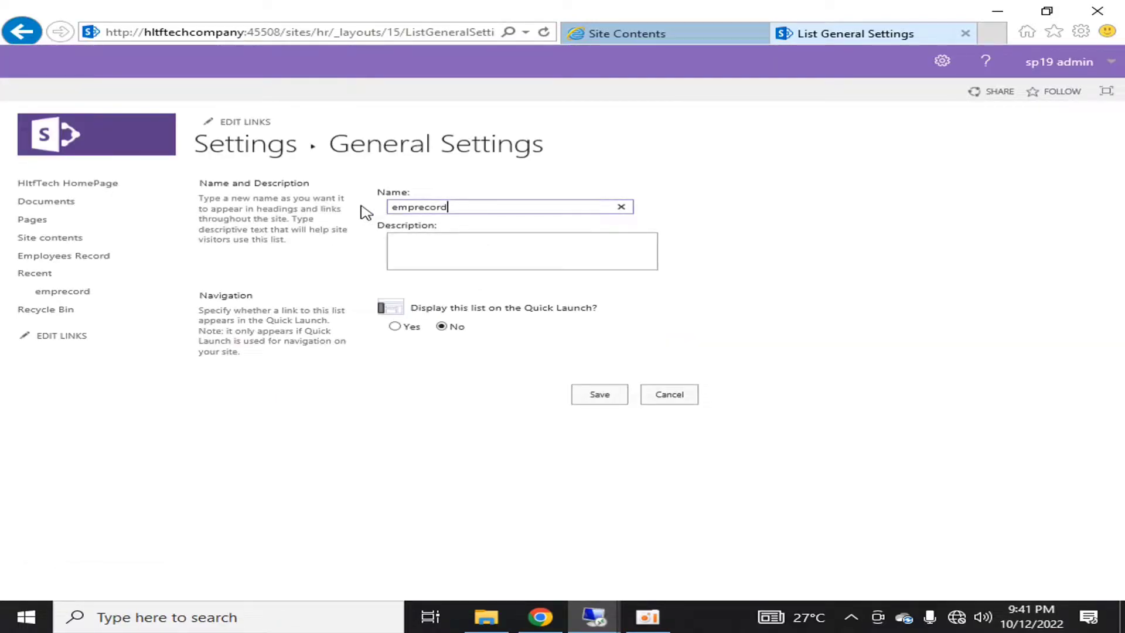
{"action": "key", "text": "ctrl+a"}
{"action": "type", "text": "E"}
{"action": "type", "text": "s"}
{"action": "left_click", "coordinate": [594, 398]}
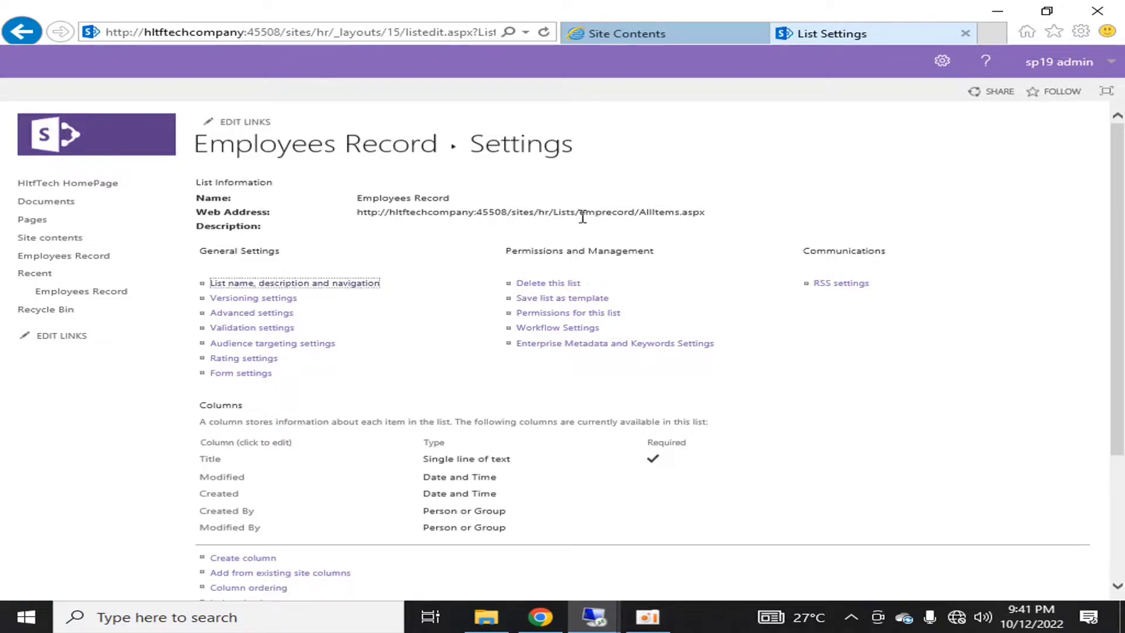
Compare the list's web address with its display name in the list information
{"action": "left_click_drag", "start_coordinate": [576, 213], "coordinate": [631, 216]}
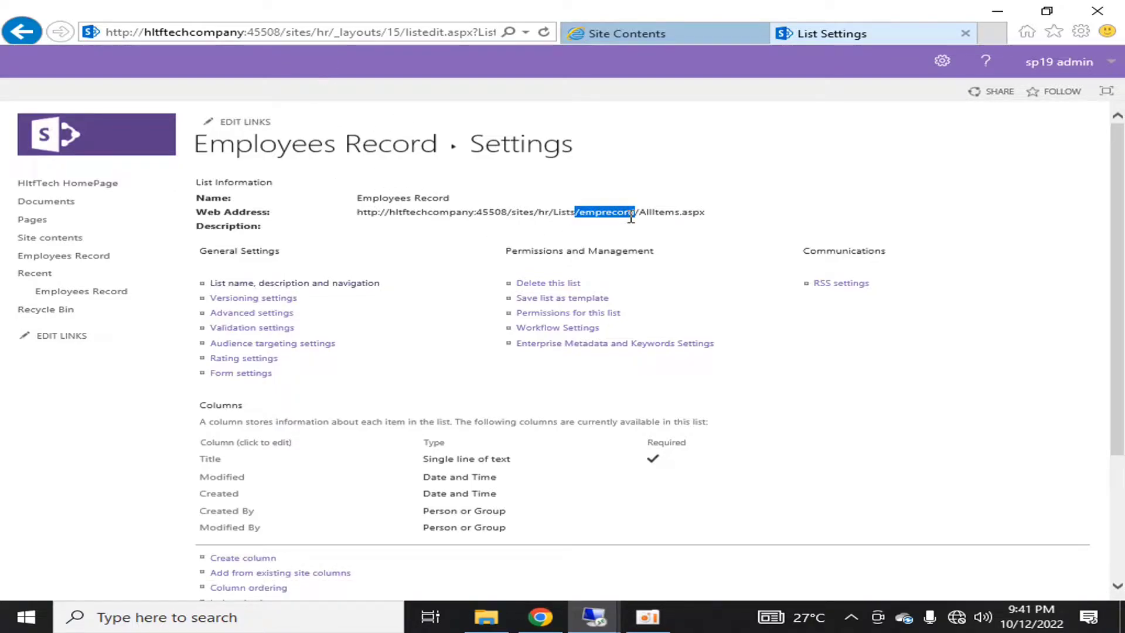
{"action": "left_click", "coordinate": [681, 242]}
{"action": "left_click_drag", "start_coordinate": [641, 212], "coordinate": [355, 214]}
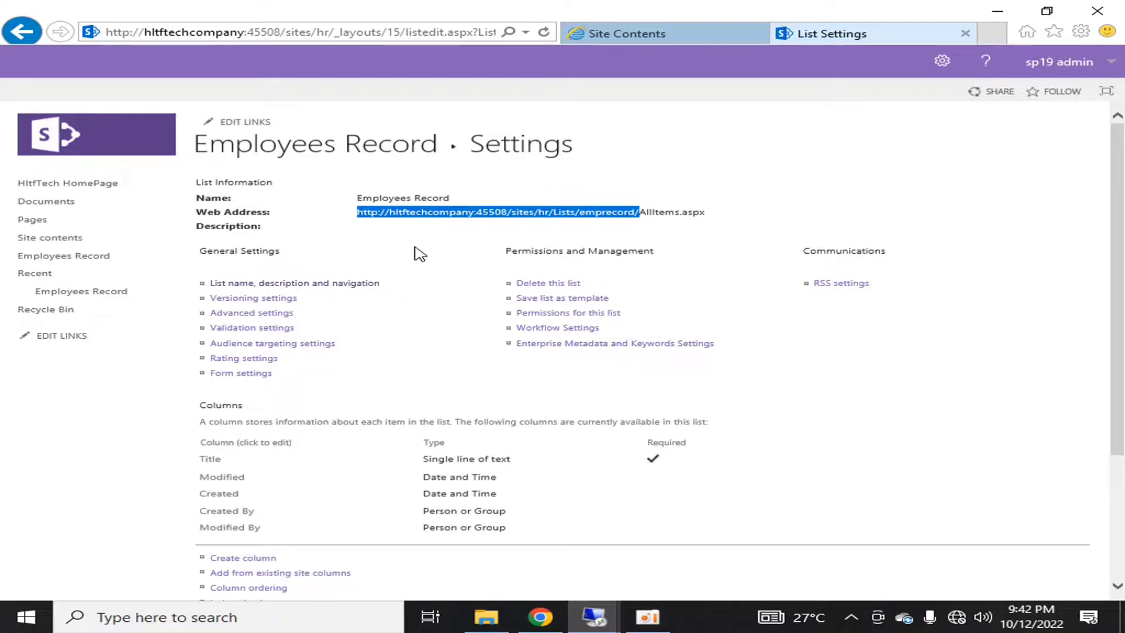
{"action": "left_click", "coordinate": [725, 280]}
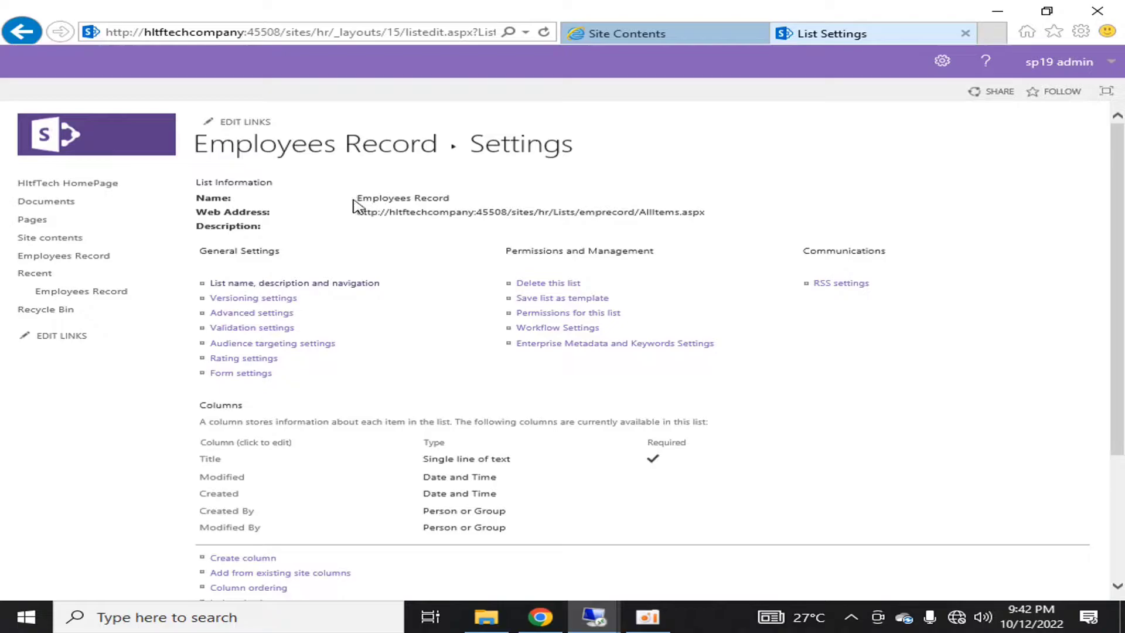
{"action": "left_click_drag", "start_coordinate": [355, 199], "coordinate": [449, 202]}
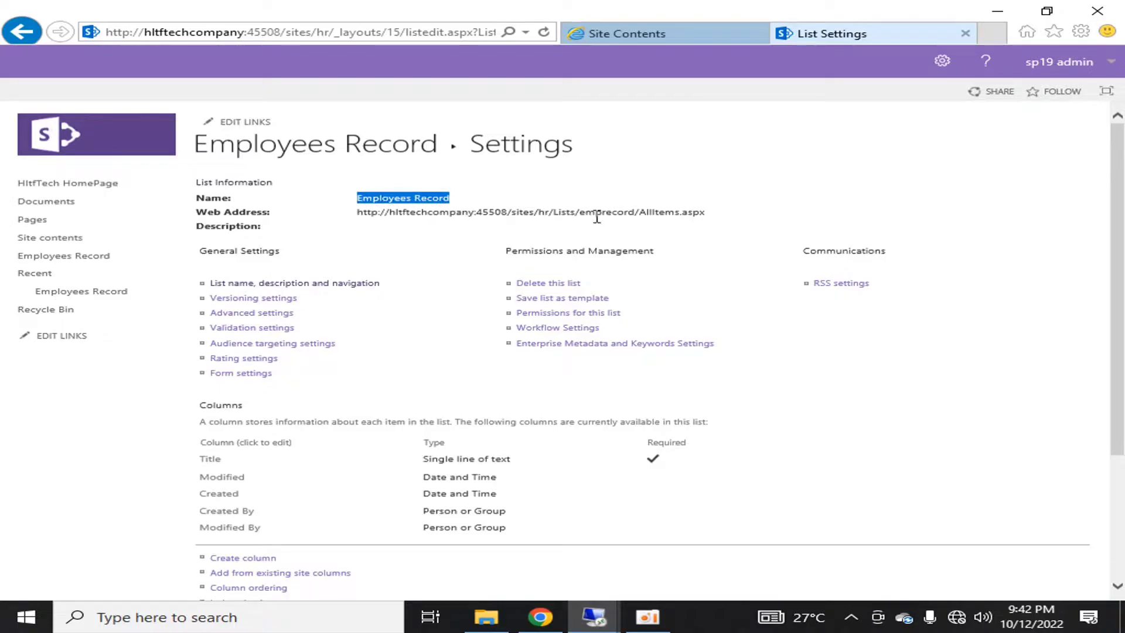
{"action": "left_click", "coordinate": [827, 364]}
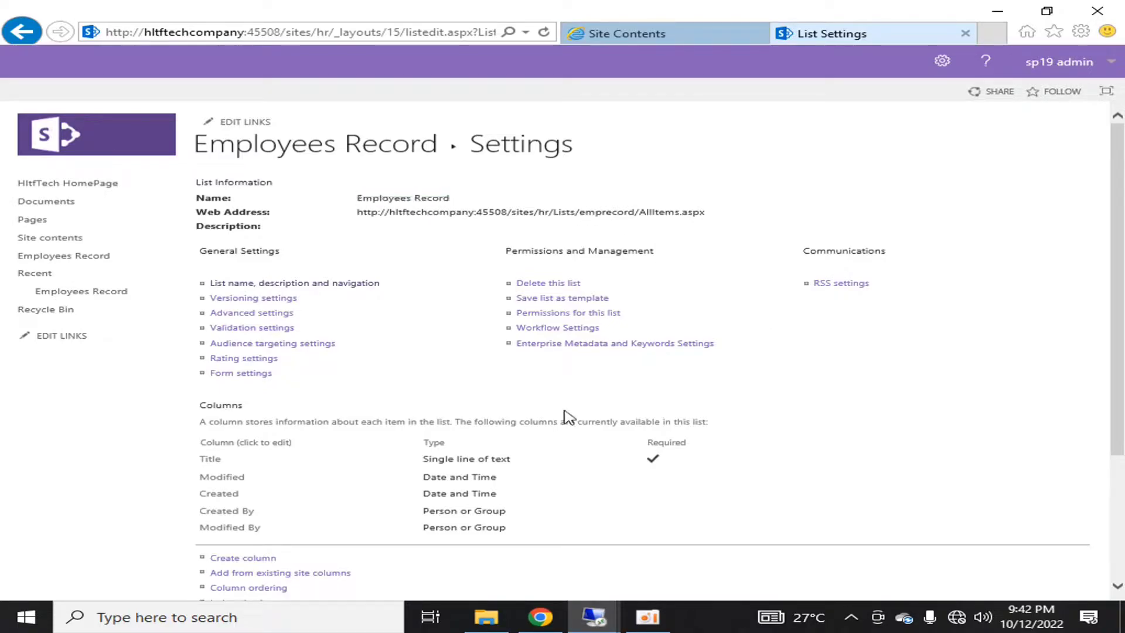
Open the Employees Record list to check its heading, and return to its list settings
{"action": "left_click", "coordinate": [285, 154]}
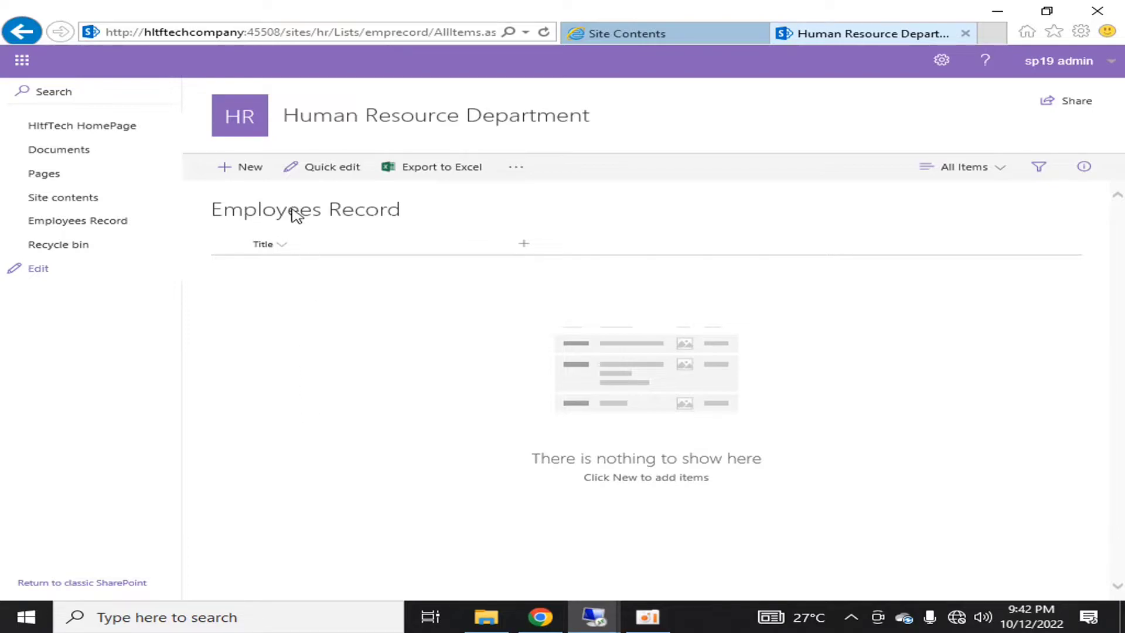
{"action": "left_click", "coordinate": [942, 61]}
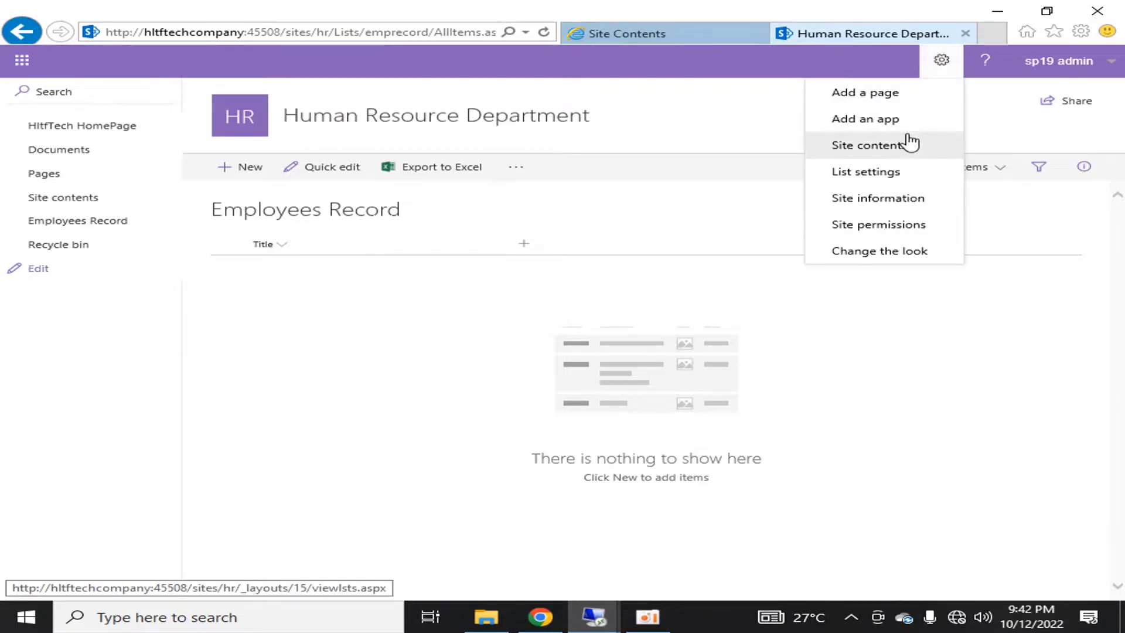
{"action": "left_click", "coordinate": [883, 176]}
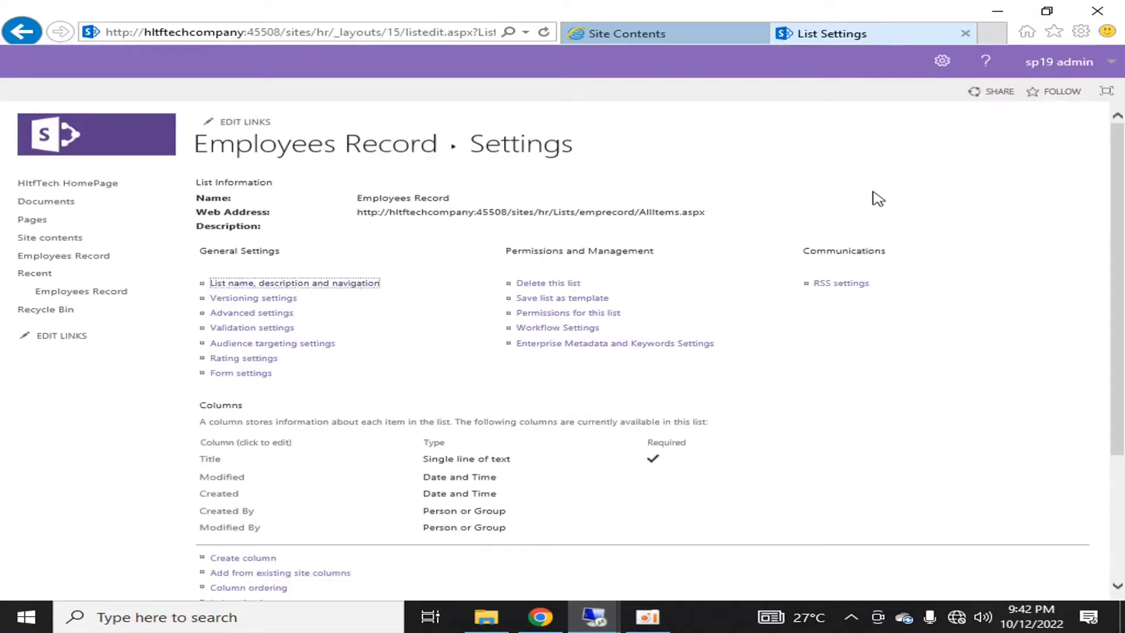
Show the Modified, Modified By, Created, Created By and Attachments columns in the All Items view and save it
{"action": "scroll", "coordinate": [877, 199], "scroll_direction": "down", "scroll_amount": 3}
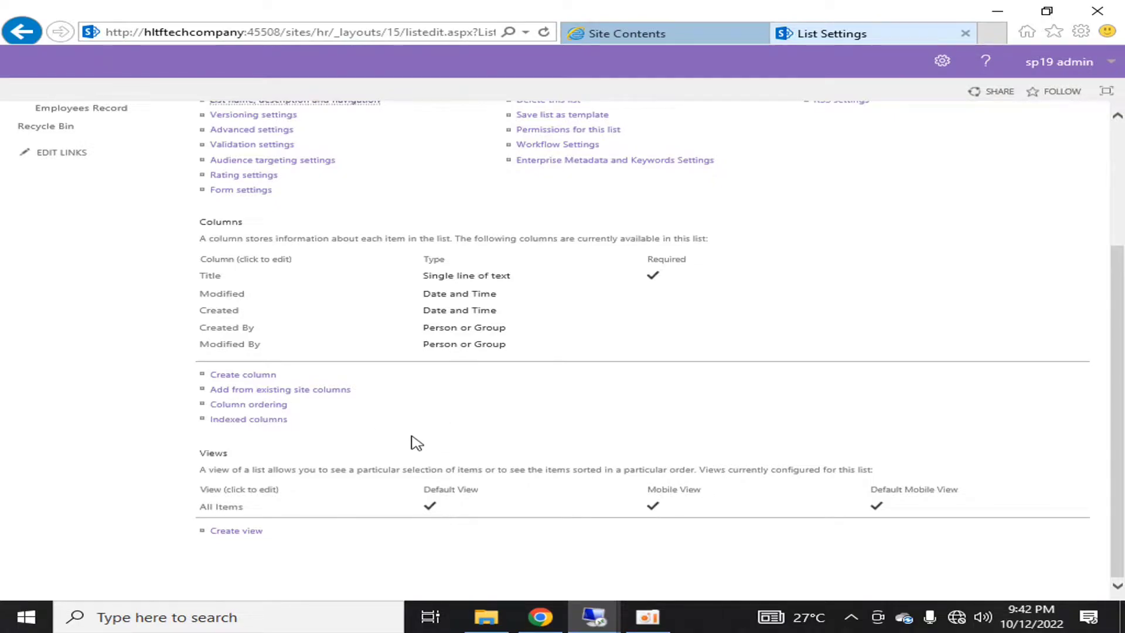
{"action": "left_click", "coordinate": [224, 507]}
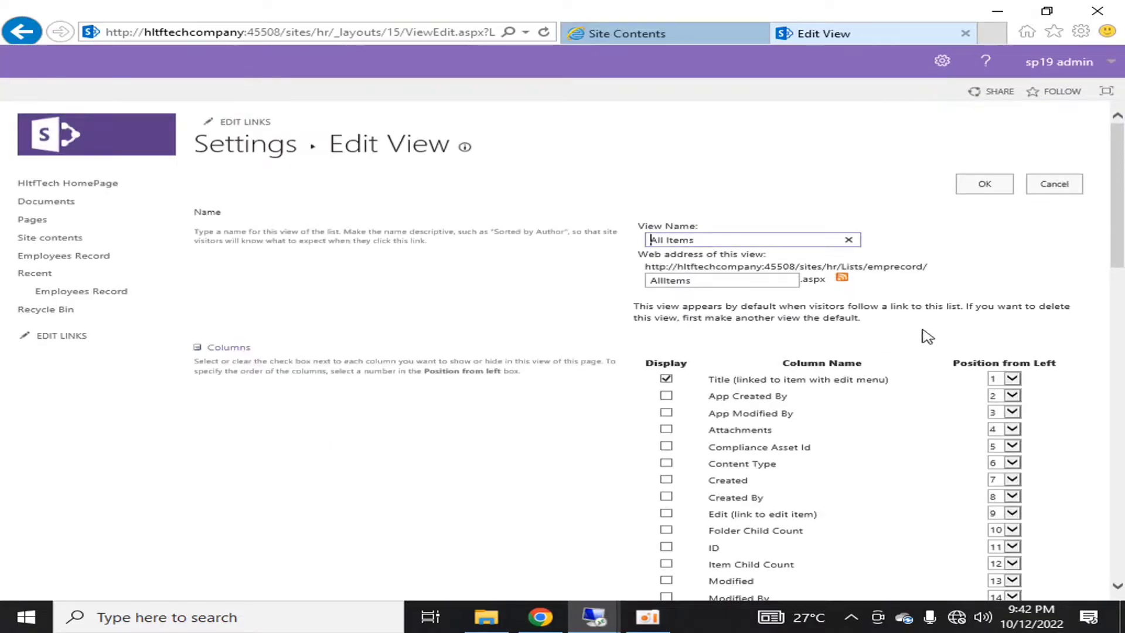
{"action": "scroll", "coordinate": [932, 334], "scroll_direction": "down", "scroll_amount": 3}
{"action": "scroll", "coordinate": [938, 334], "scroll_direction": "up", "scroll_amount": 1}
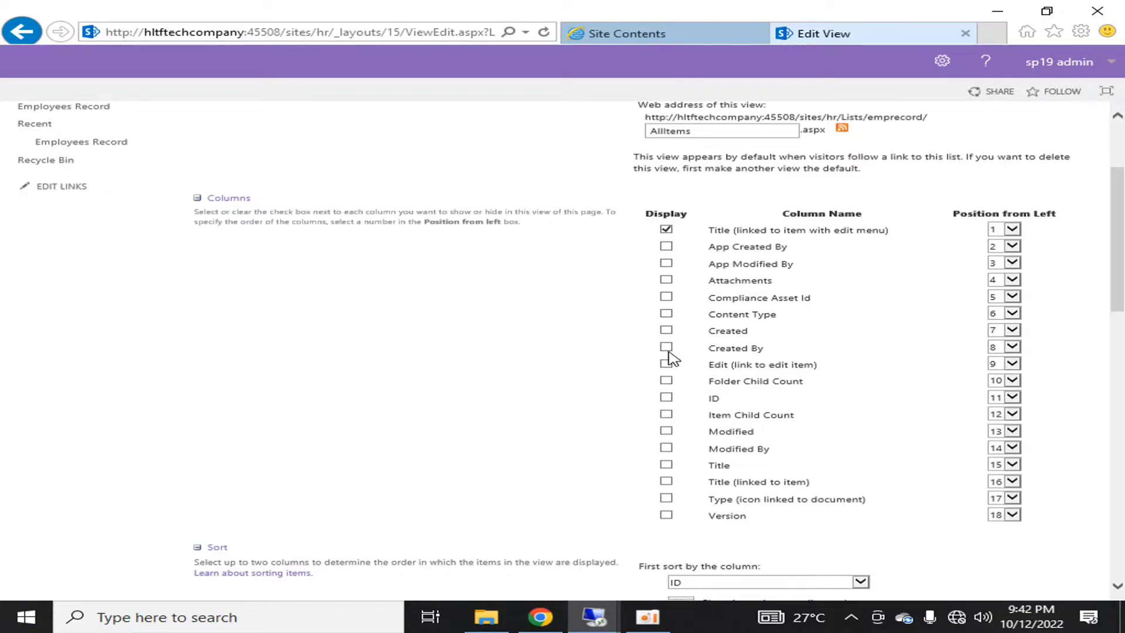
{"action": "left_click", "coordinate": [667, 432]}
{"action": "left_click", "coordinate": [666, 448]}
{"action": "left_click", "coordinate": [666, 330]}
{"action": "left_click", "coordinate": [666, 347]}
{"action": "left_click", "coordinate": [666, 279]}
{"action": "scroll", "coordinate": [829, 330], "scroll_direction": "down", "scroll_amount": 1}
{"action": "scroll", "coordinate": [831, 331], "scroll_direction": "down", "scroll_amount": 1}
{"action": "scroll", "coordinate": [831, 331], "scroll_direction": "up", "scroll_amount": 4}
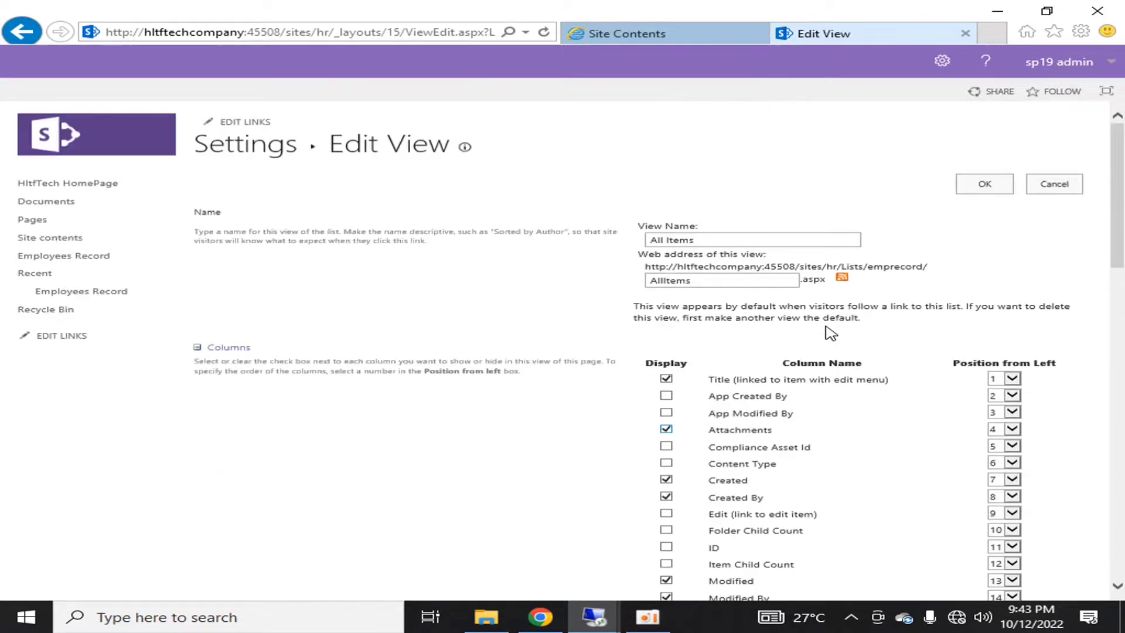
{"action": "left_click", "coordinate": [983, 186]}
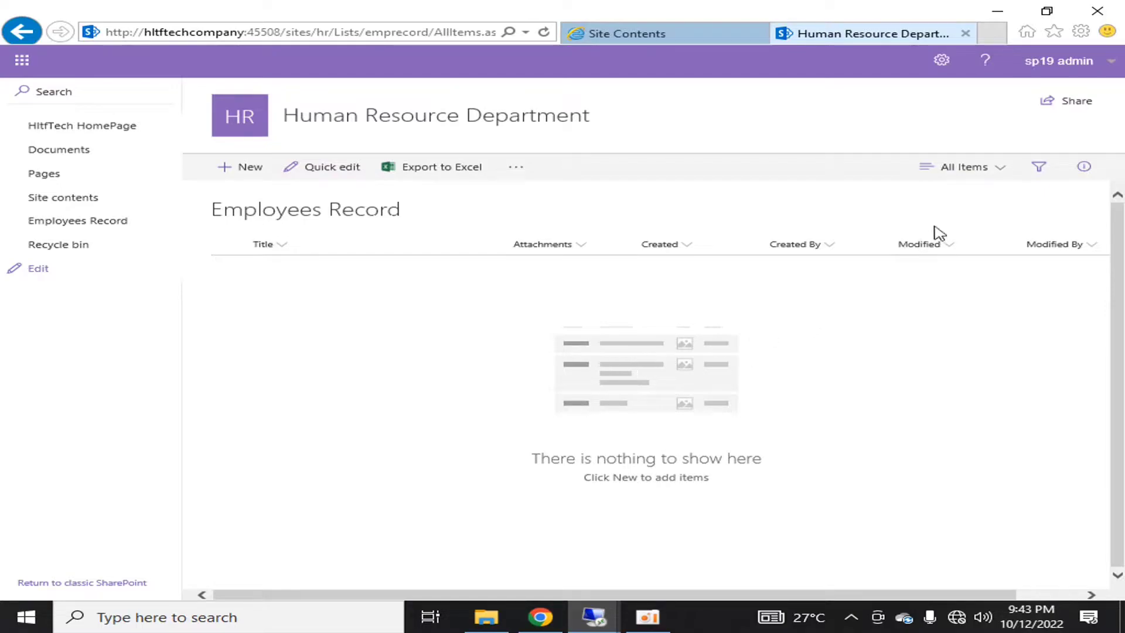
Hide the Attachments, Created, Created By, Modified and Modified By columns from the All Items view and save it
{"action": "left_click", "coordinate": [979, 168]}
{"action": "left_click", "coordinate": [969, 248]}
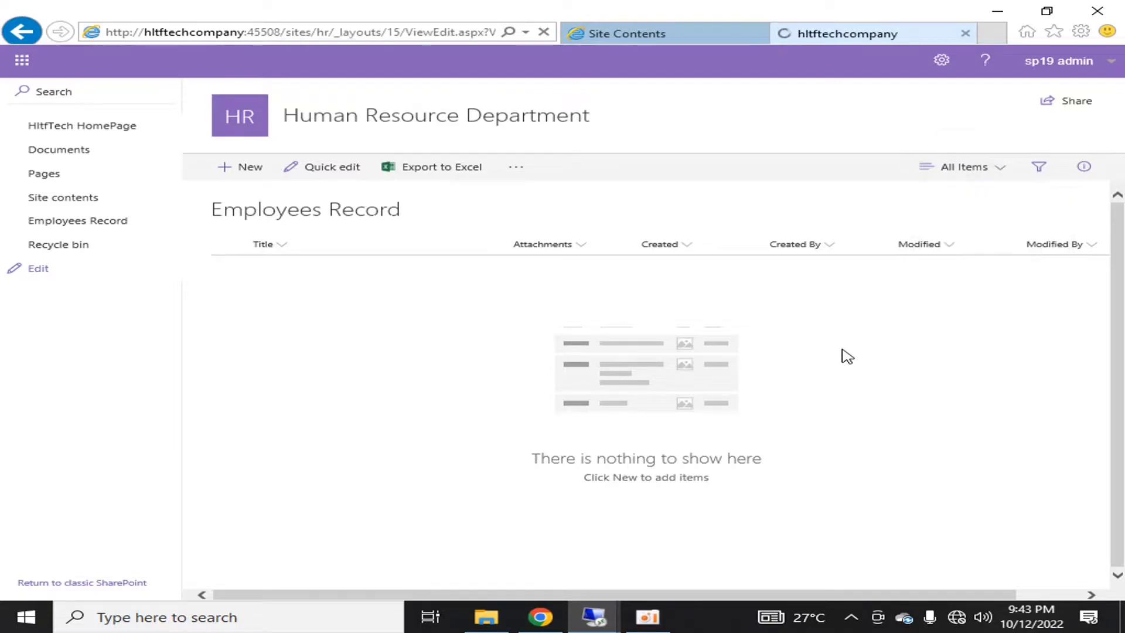
{"action": "scroll", "coordinate": [846, 356], "scroll_direction": "down", "scroll_amount": 3}
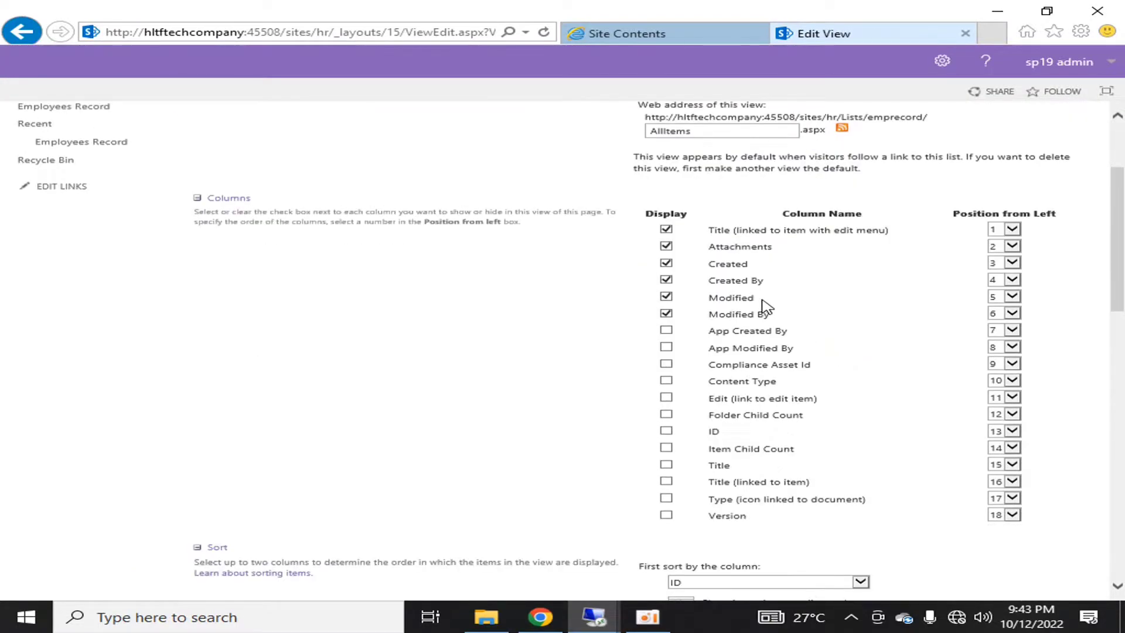
{"action": "left_click", "coordinate": [666, 246]}
{"action": "left_click", "coordinate": [666, 263]}
{"action": "left_click", "coordinate": [666, 280]}
{"action": "left_click", "coordinate": [666, 297]}
{"action": "left_click", "coordinate": [667, 314]}
{"action": "scroll", "coordinate": [925, 253], "scroll_direction": "up", "scroll_amount": 3}
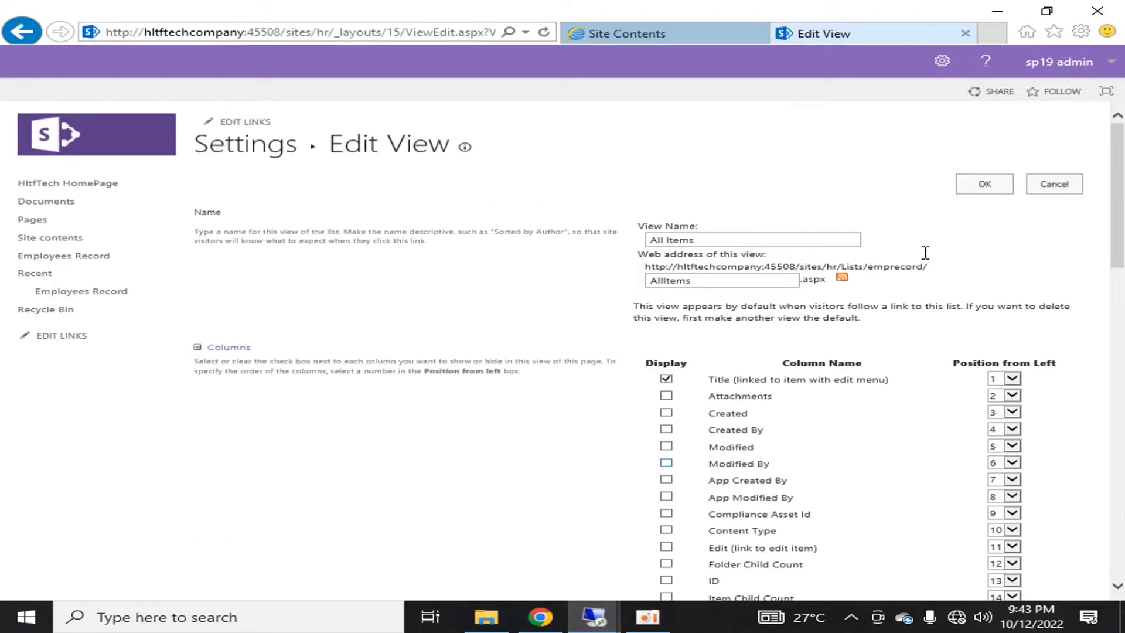
{"action": "left_click", "coordinate": [984, 183]}
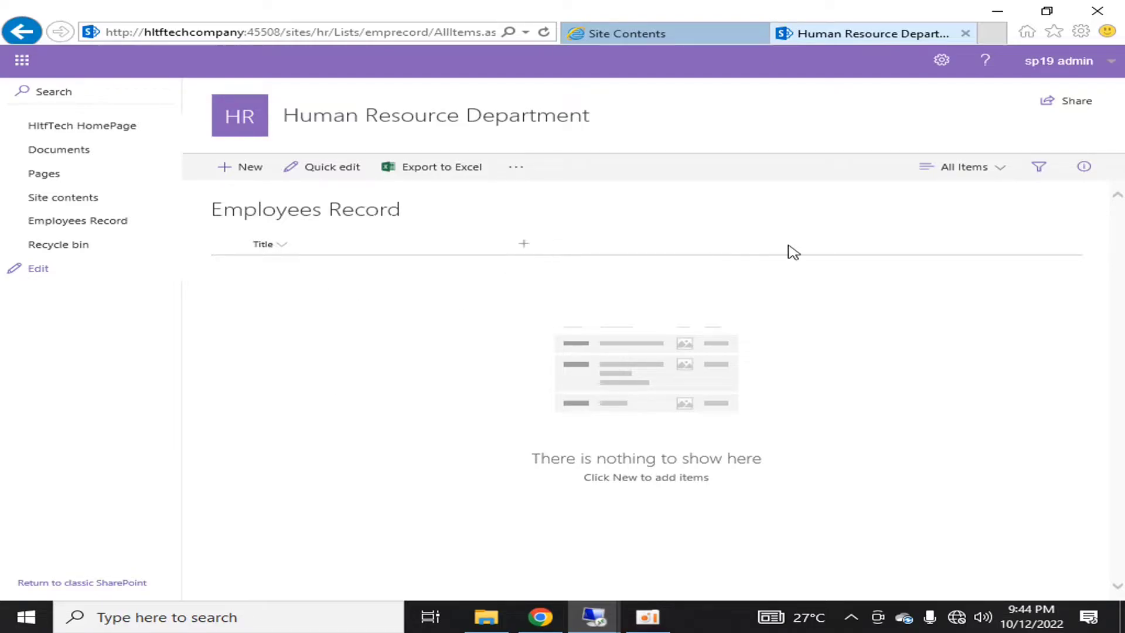
Start a new column from the Employees Record list settings, naming it Prefix with the Choice type
{"action": "left_click", "coordinate": [943, 62]}
{"action": "left_click", "coordinate": [865, 176]}
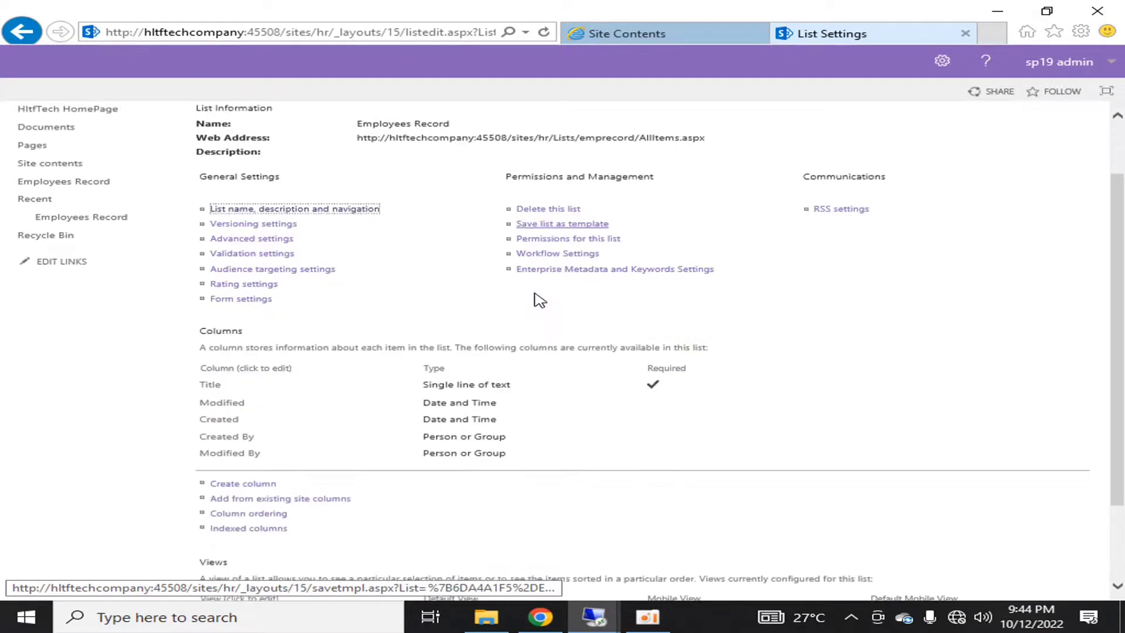
{"action": "scroll", "coordinate": [540, 300], "scroll_direction": "down", "scroll_amount": 2}
{"action": "left_click", "coordinate": [254, 377]}
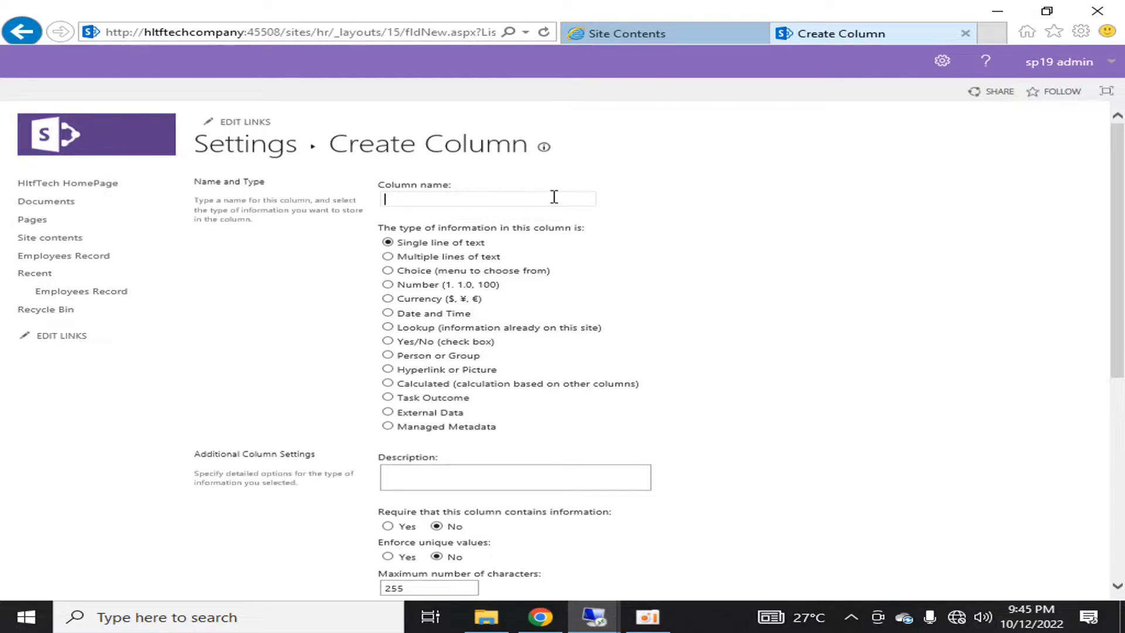
{"action": "type", "text": "Prefix"}
{"action": "left_click", "coordinate": [542, 197]}
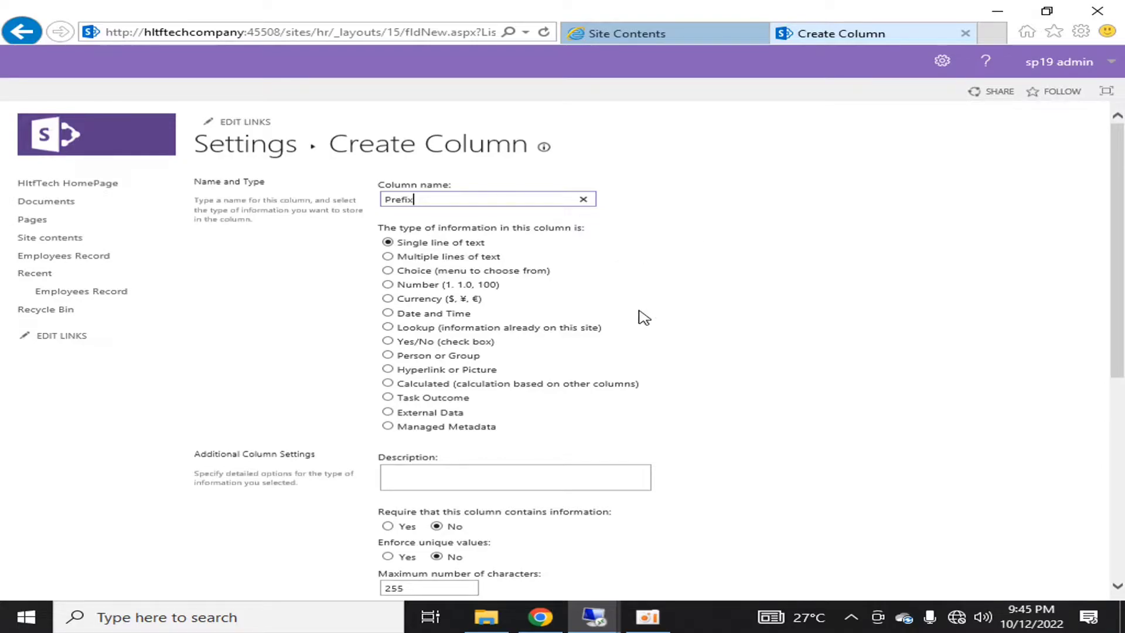
{"action": "left_click", "coordinate": [387, 271]}
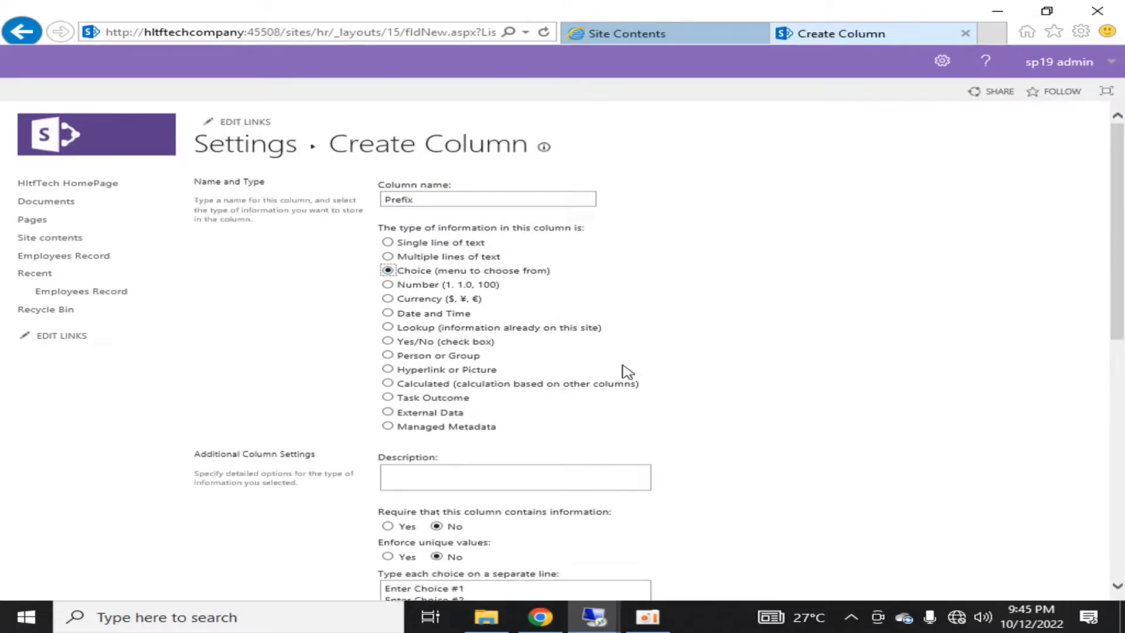
Replace the placeholder choices of the Prefix column with Mr., Mrs. and Miss., each on its own line
{"action": "scroll", "coordinate": [627, 373], "scroll_direction": "down", "scroll_amount": 3}
{"action": "left_click_drag", "start_coordinate": [465, 462], "coordinate": [378, 434]}
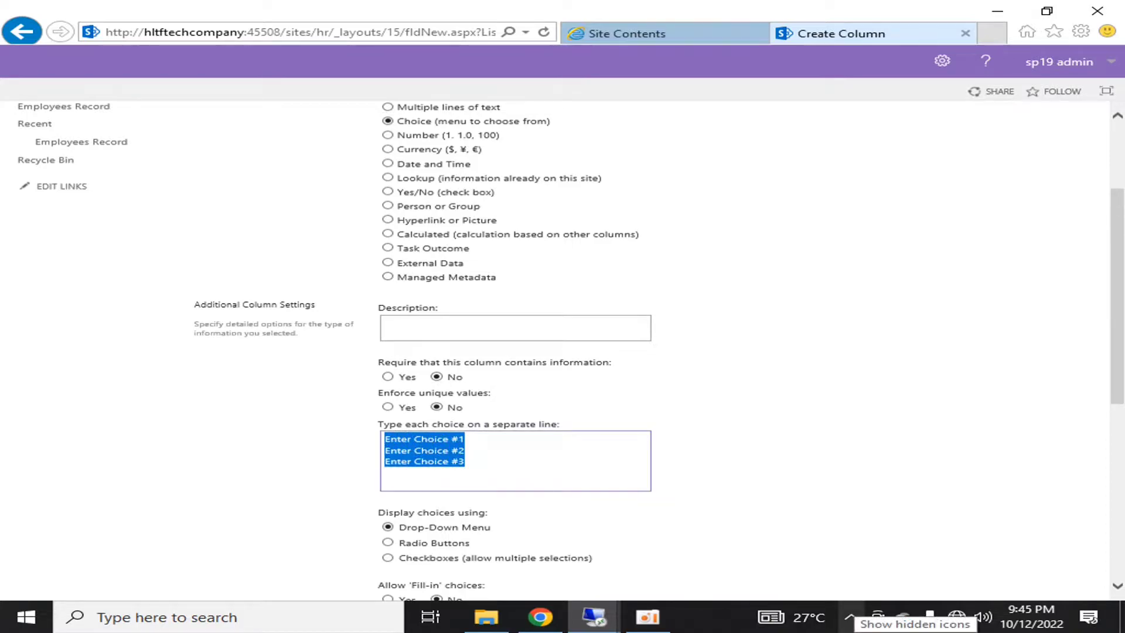
{"action": "type", "text": "Mr."}
{"action": "key", "text": "Return"}
{"action": "type", "text": "Mrs."}
{"action": "key", "text": "Return"}
{"action": "type", "text": "Miss"}
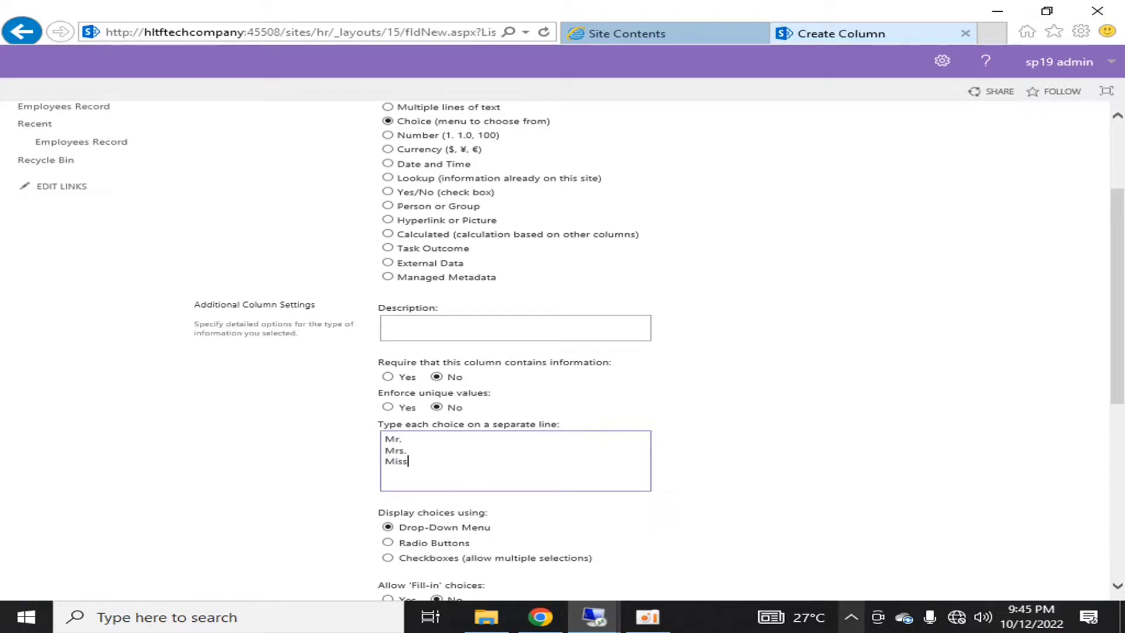
{"action": "type", "text": "."}
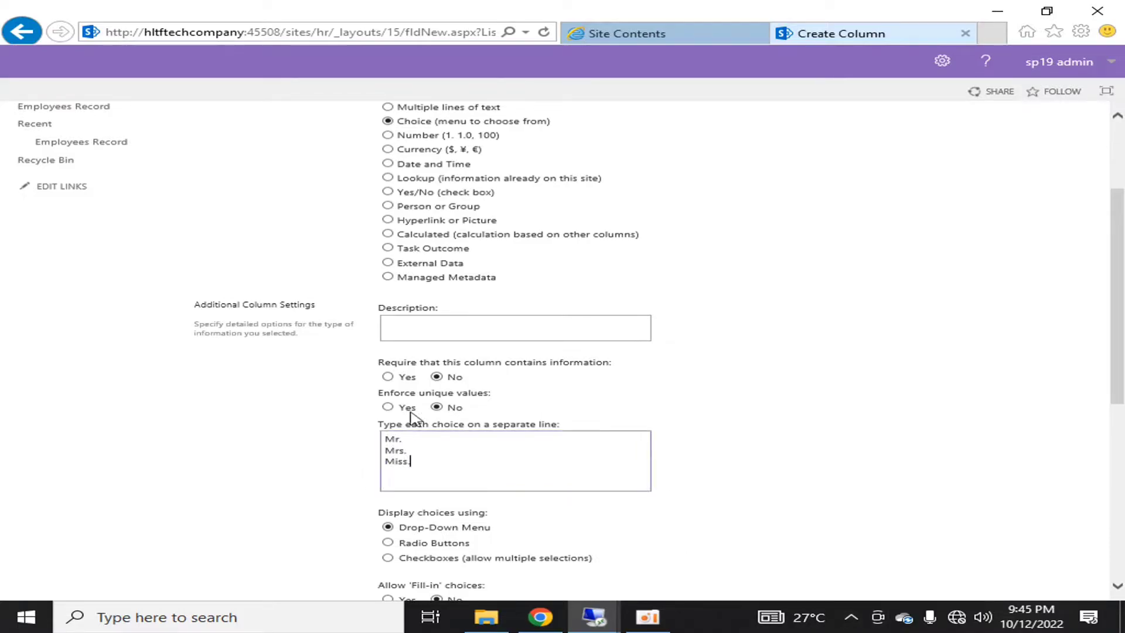
Review the Prefix column's remaining settings and create the column
{"action": "scroll", "coordinate": [775, 381], "scroll_direction": "down", "scroll_amount": 3}
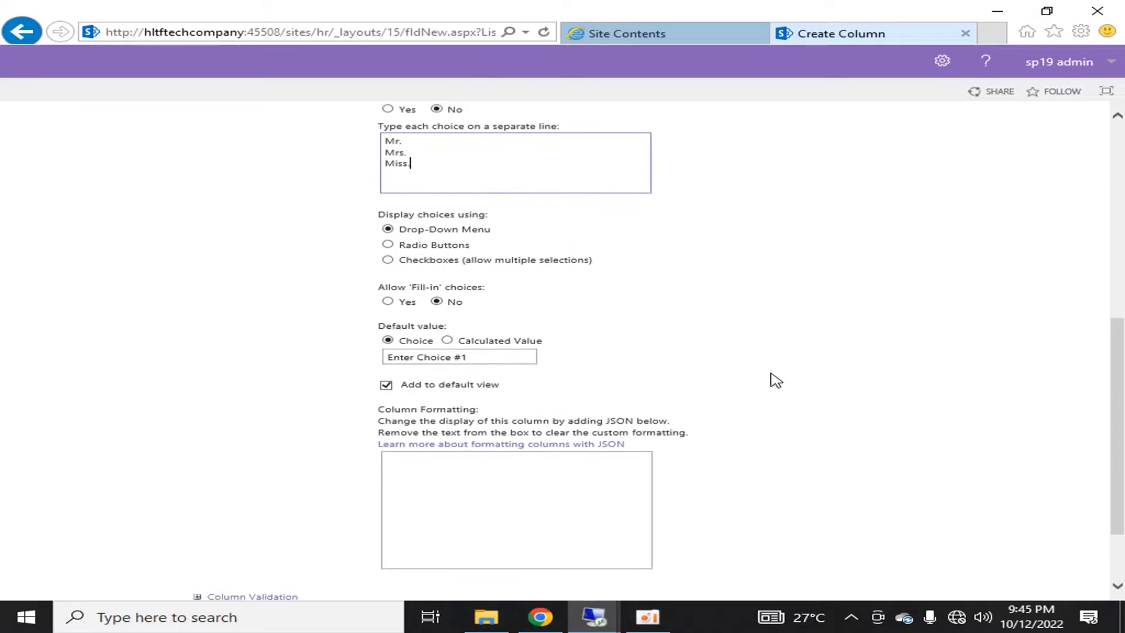
{"action": "scroll", "coordinate": [776, 381], "scroll_direction": "up", "scroll_amount": 1}
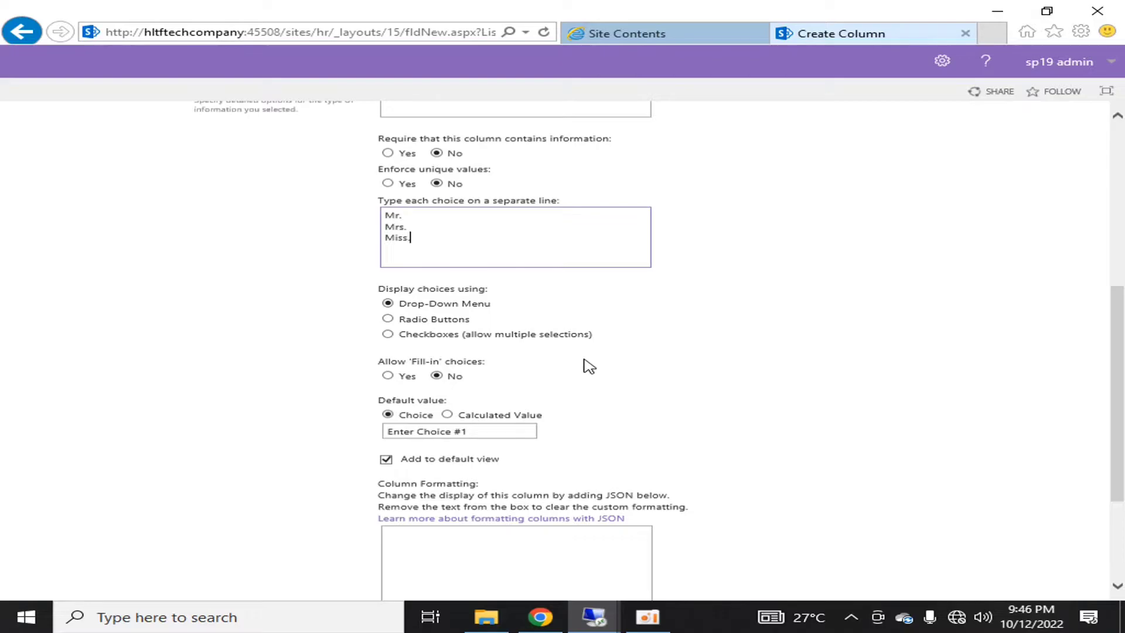
{"action": "scroll", "coordinate": [588, 366], "scroll_direction": "up", "scroll_amount": 5}
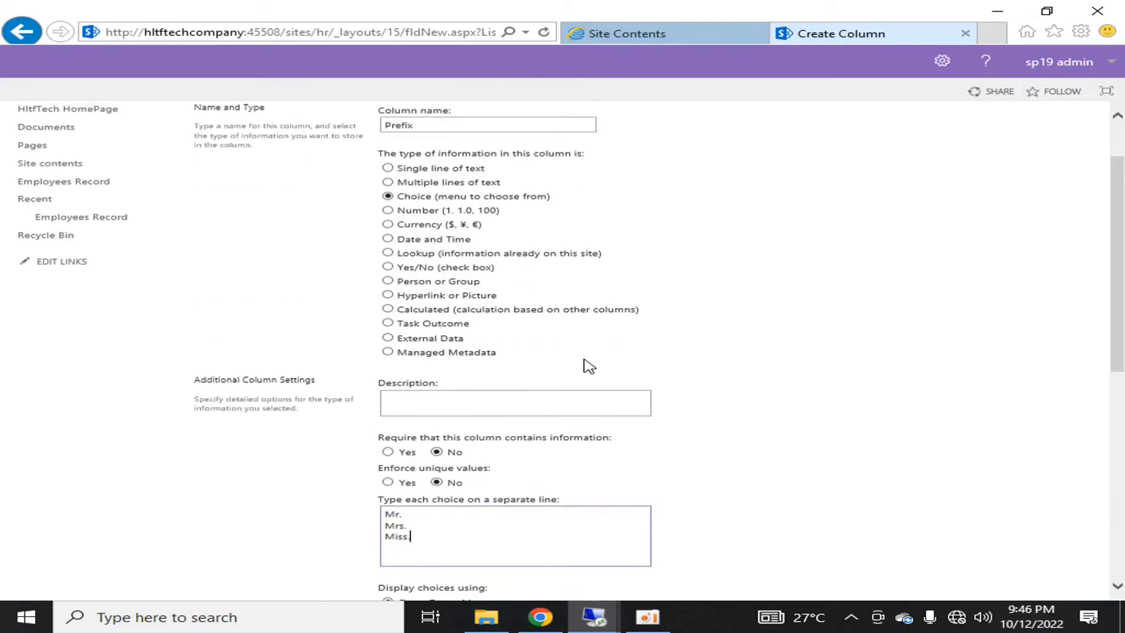
{"action": "scroll", "coordinate": [589, 366], "scroll_direction": "down", "scroll_amount": 6}
{"action": "scroll", "coordinate": [589, 366], "scroll_direction": "up", "scroll_amount": 7}
{"action": "scroll", "coordinate": [687, 269], "scroll_direction": "down", "scroll_amount": 9}
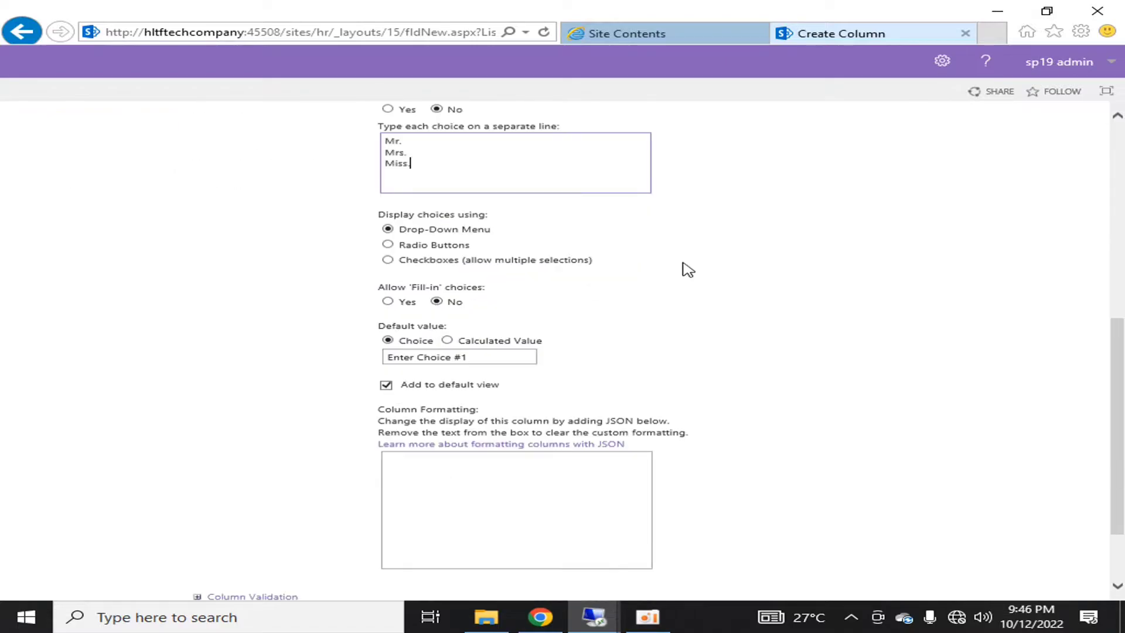
{"action": "left_click", "coordinate": [985, 529]}
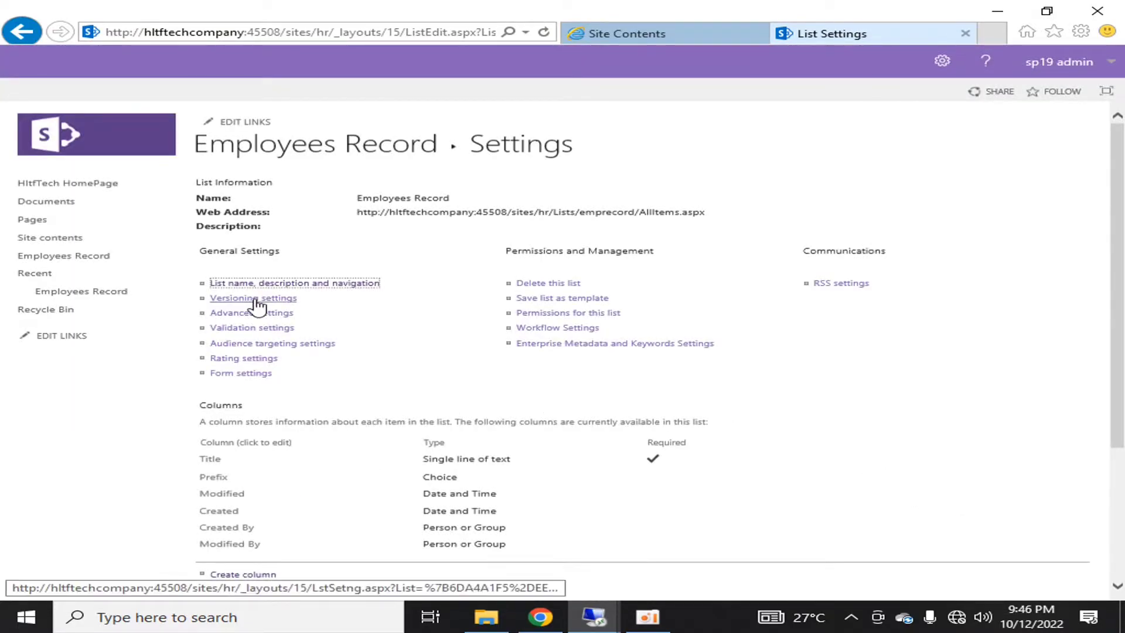
Start another list column named DOB with the Date and Time type and review its date format options
{"action": "scroll", "coordinate": [355, 386], "scroll_direction": "down", "scroll_amount": 3}
{"action": "left_click", "coordinate": [259, 374]}
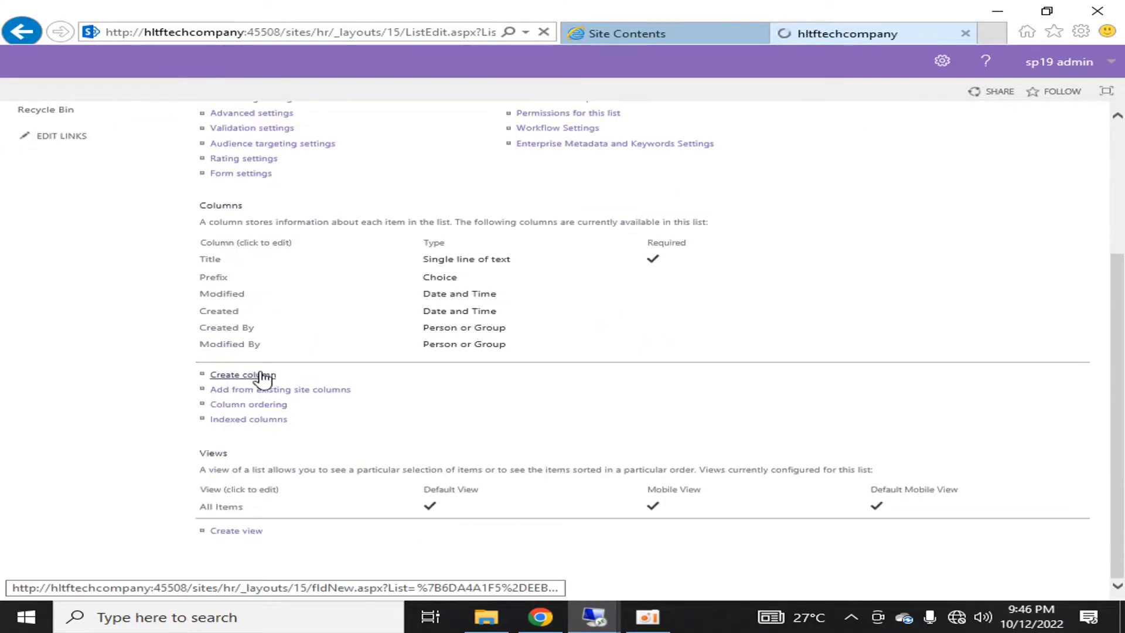
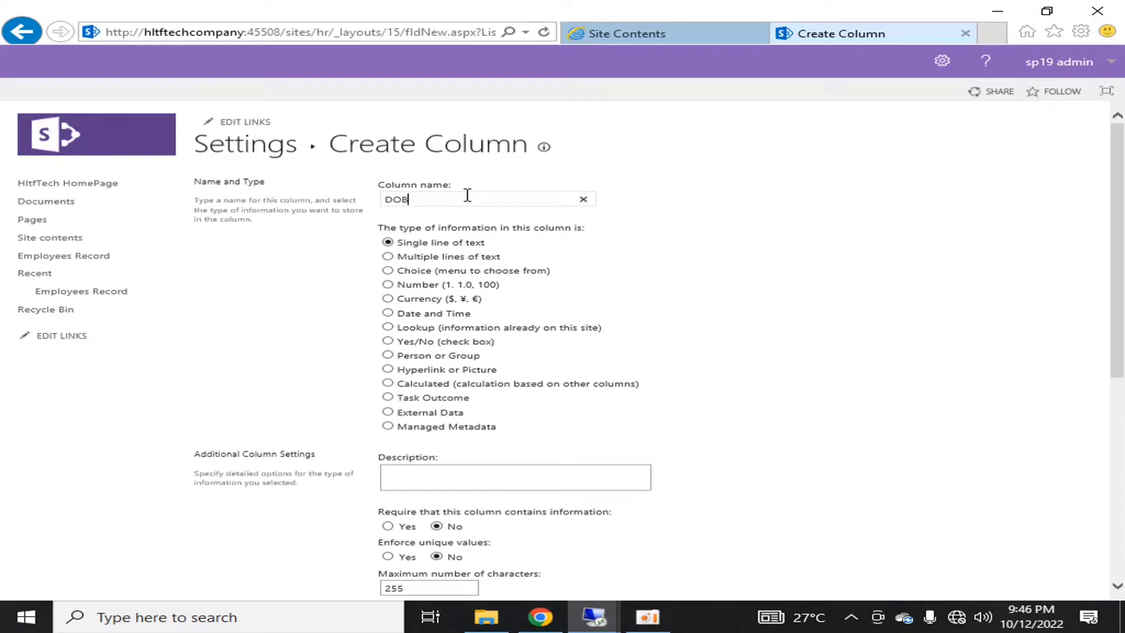
{"action": "left_click", "coordinate": [388, 313]}
{"action": "scroll", "coordinate": [708, 293], "scroll_direction": "down", "scroll_amount": 3}
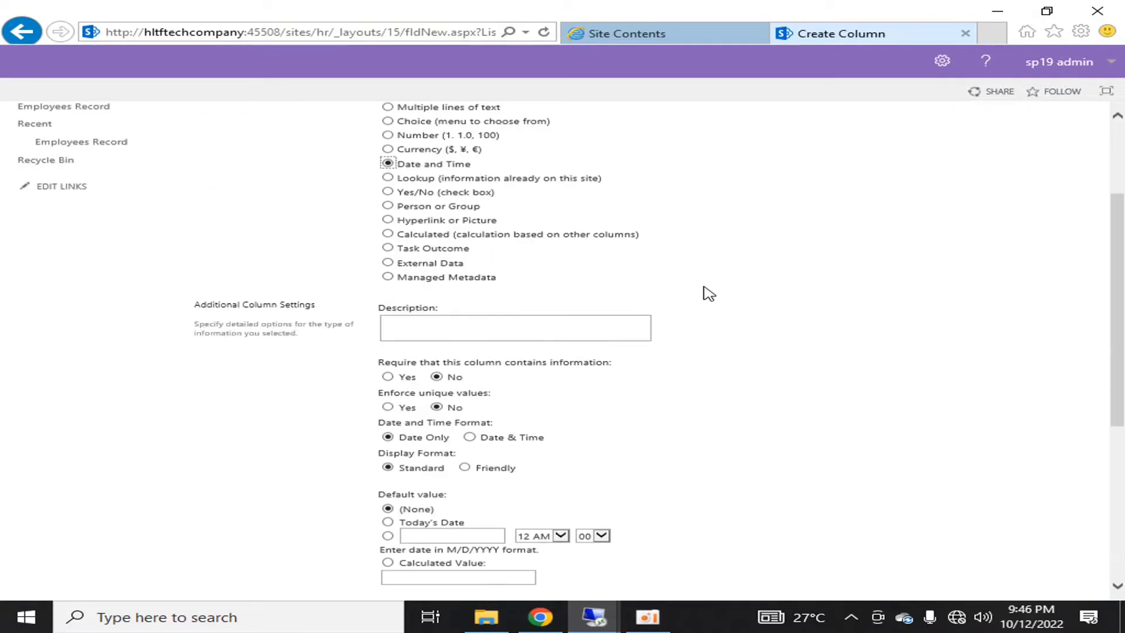
{"action": "scroll", "coordinate": [709, 293], "scroll_direction": "down", "scroll_amount": 1}
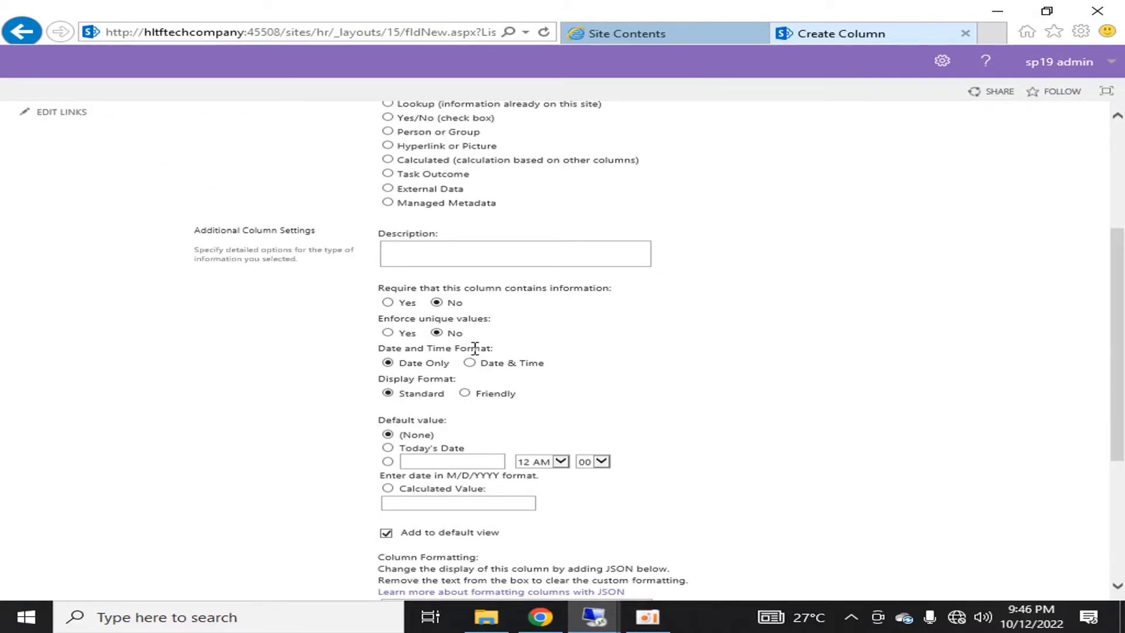
{"action": "scroll", "coordinate": [638, 351], "scroll_direction": "up", "scroll_amount": 3}
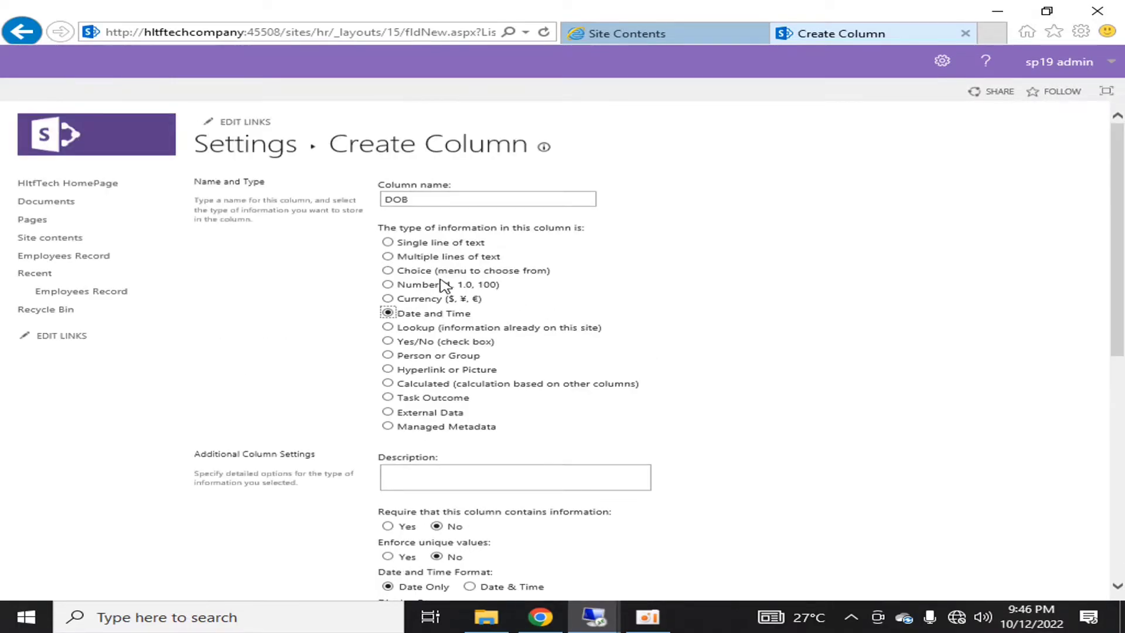
{"action": "scroll", "coordinate": [550, 310], "scroll_direction": "down", "scroll_amount": 3}
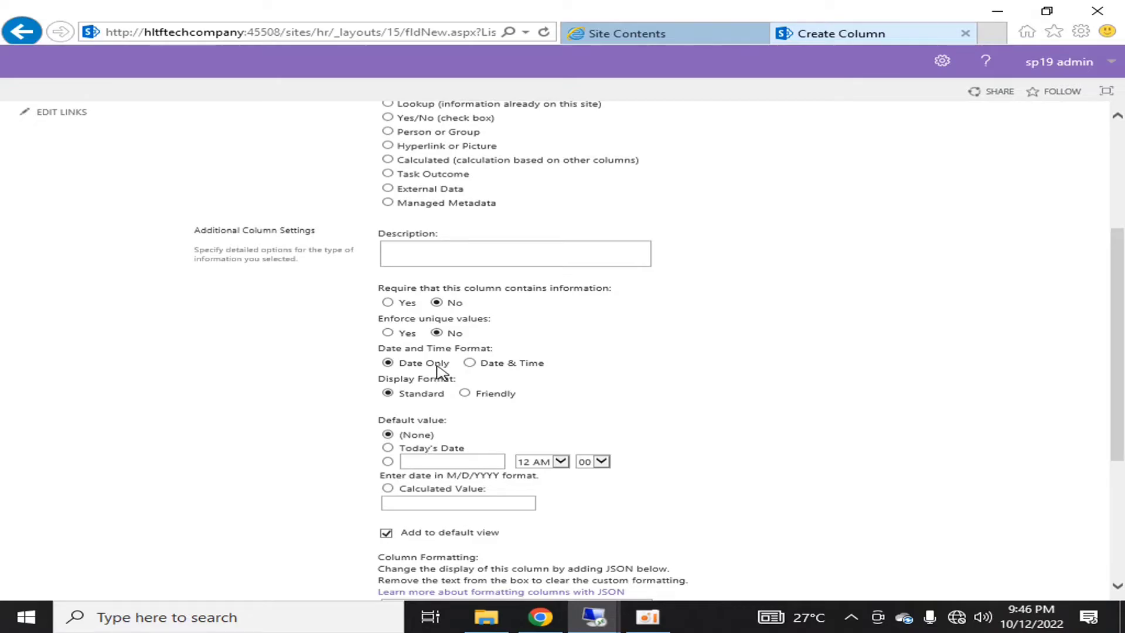
{"action": "scroll", "coordinate": [565, 385], "scroll_direction": "up", "scroll_amount": 1}
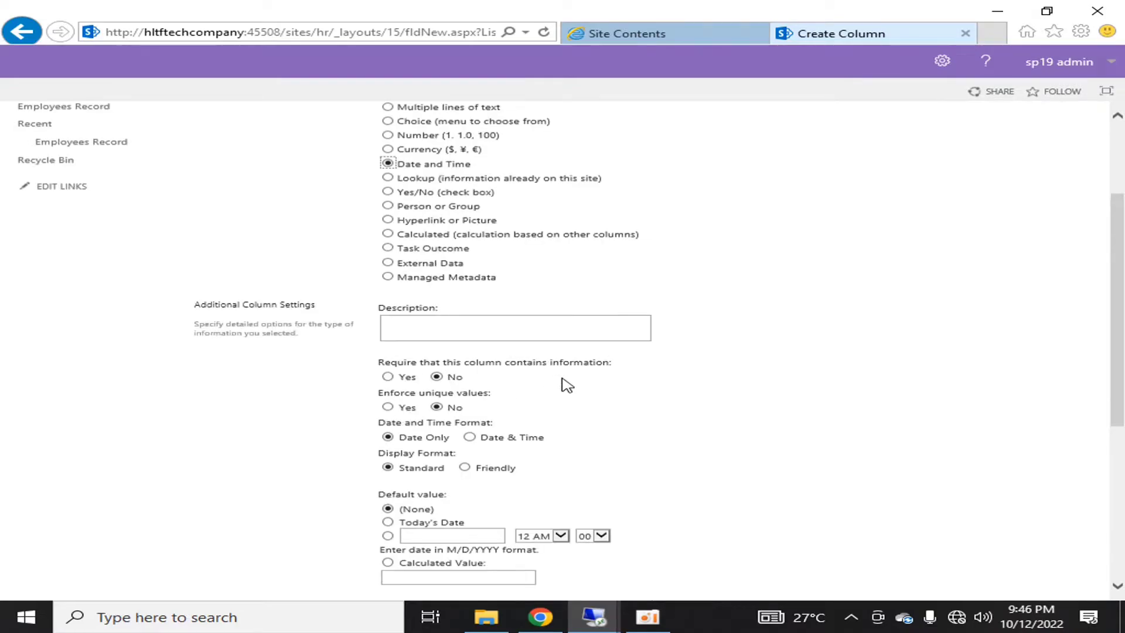
Require that the DOB column contains information and create the column
{"action": "left_click", "coordinate": [387, 377]}
{"action": "scroll", "coordinate": [865, 385], "scroll_direction": "down", "scroll_amount": 2}
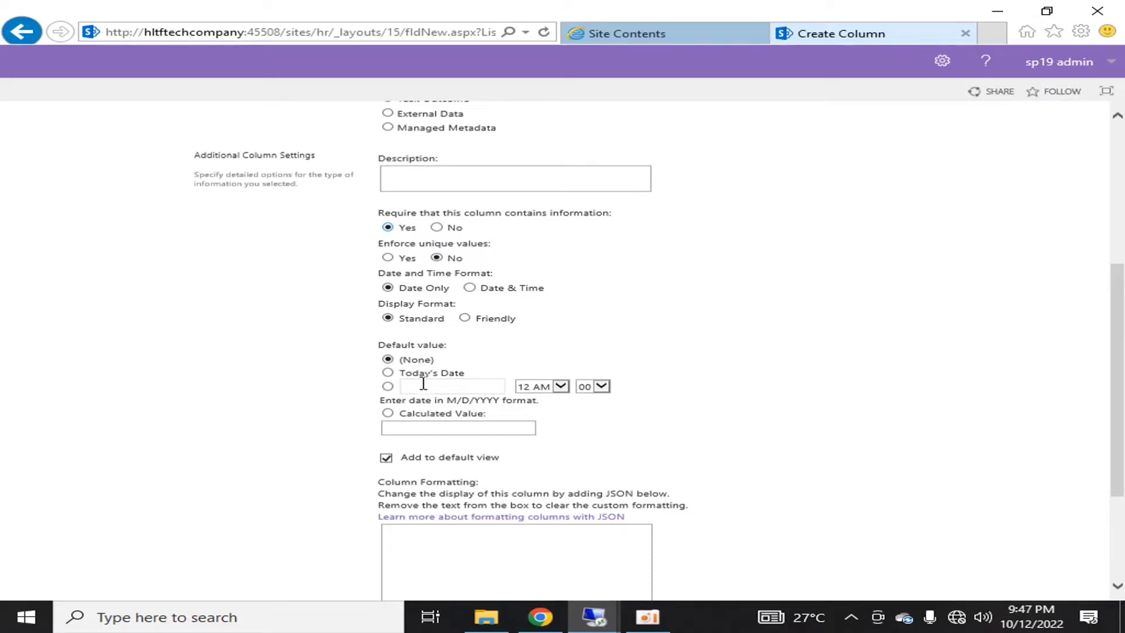
{"action": "scroll", "coordinate": [761, 434], "scroll_direction": "down", "scroll_amount": 3}
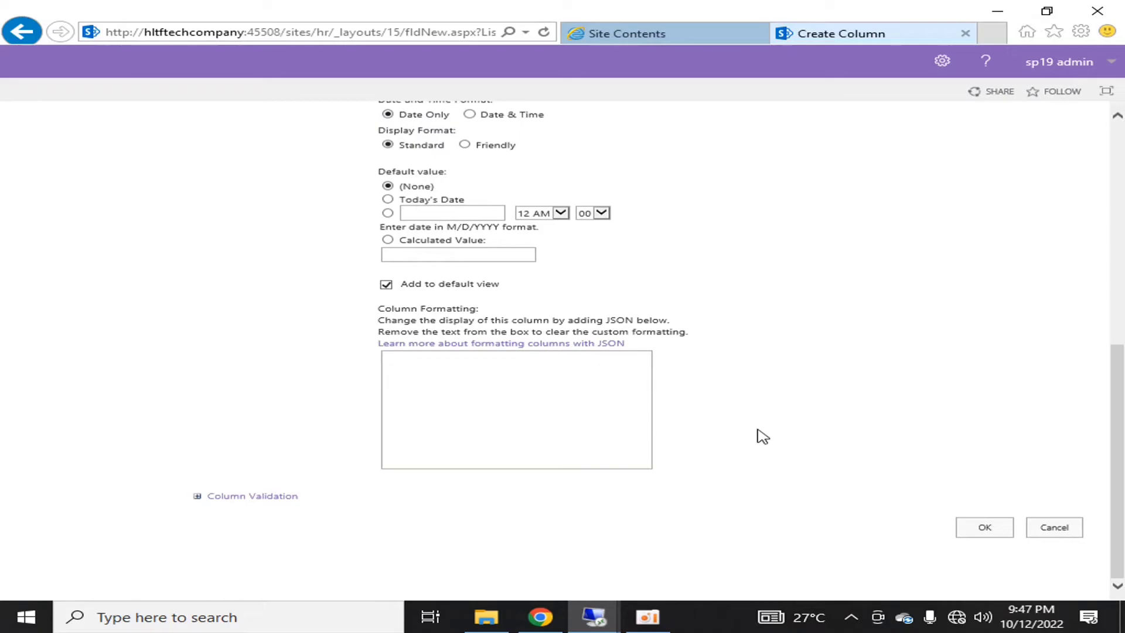
{"action": "left_click", "coordinate": [996, 532]}
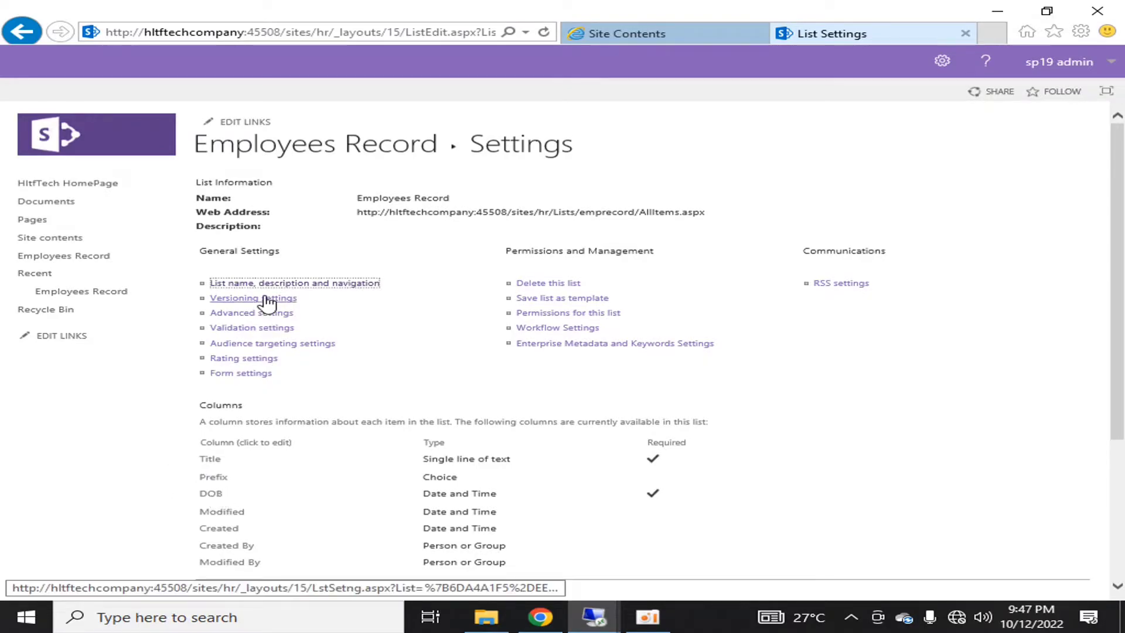
Start another list column named PayScale with the Currency type
{"action": "scroll", "coordinate": [291, 452], "scroll_direction": "down", "scroll_amount": 3}
{"action": "left_click", "coordinate": [328, 459]}
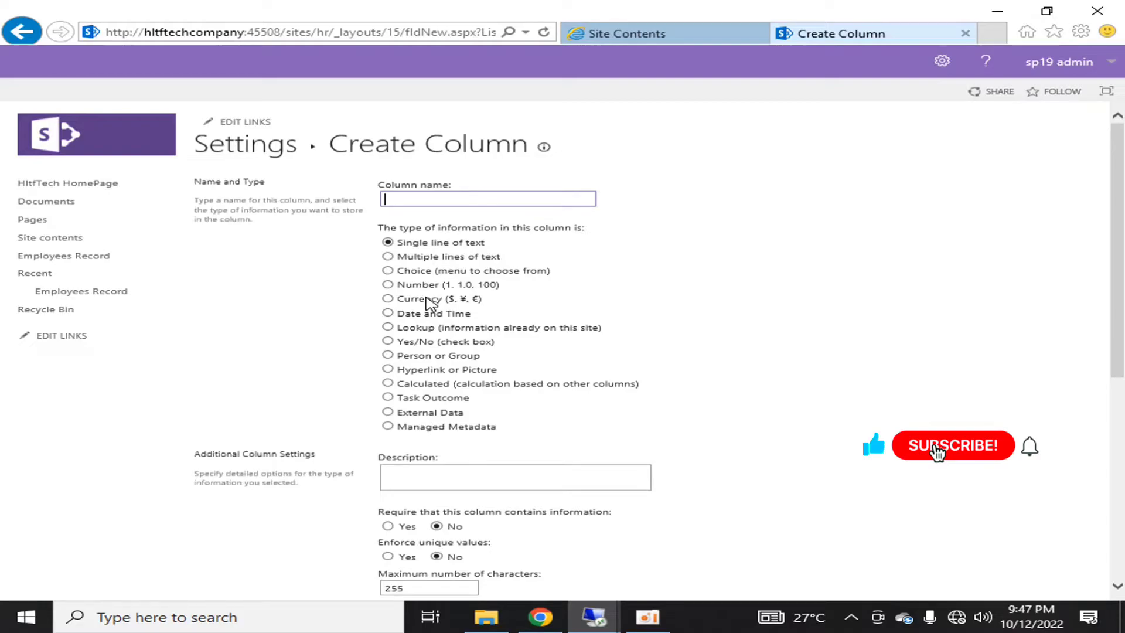
{"action": "left_click", "coordinate": [387, 299]}
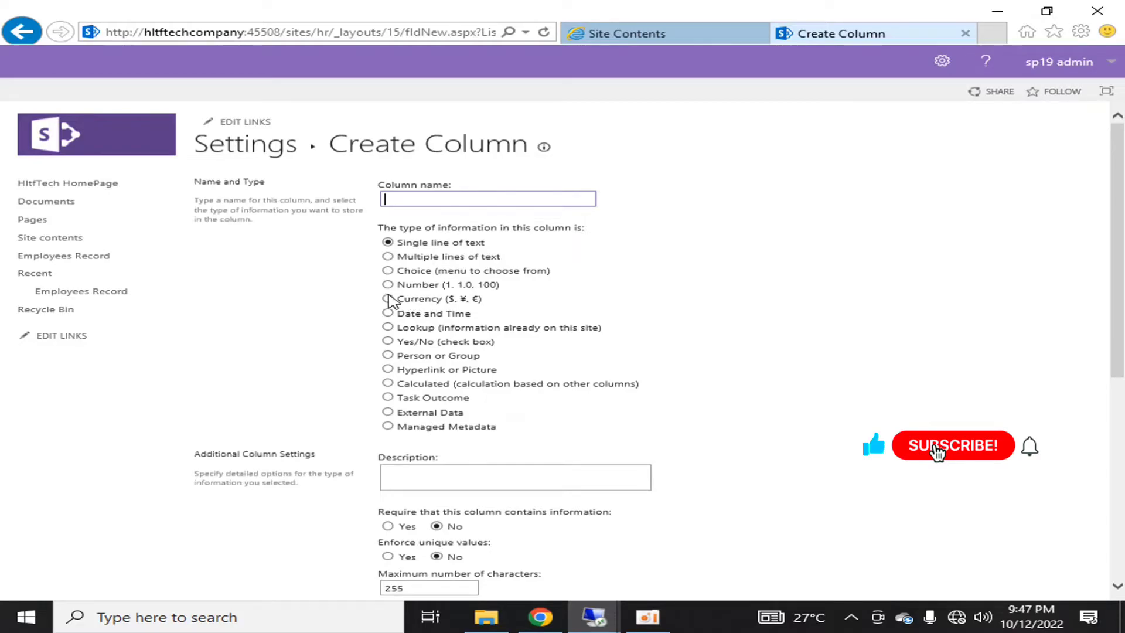
{"action": "left_click", "coordinate": [434, 197]}
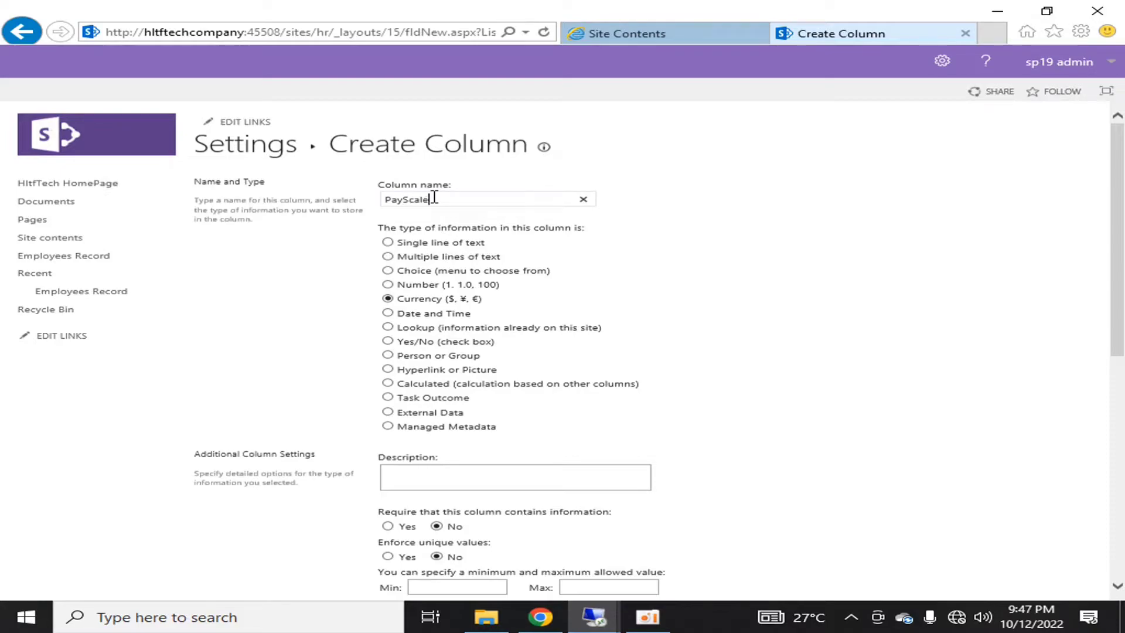
{"action": "left_click", "coordinate": [435, 198]}
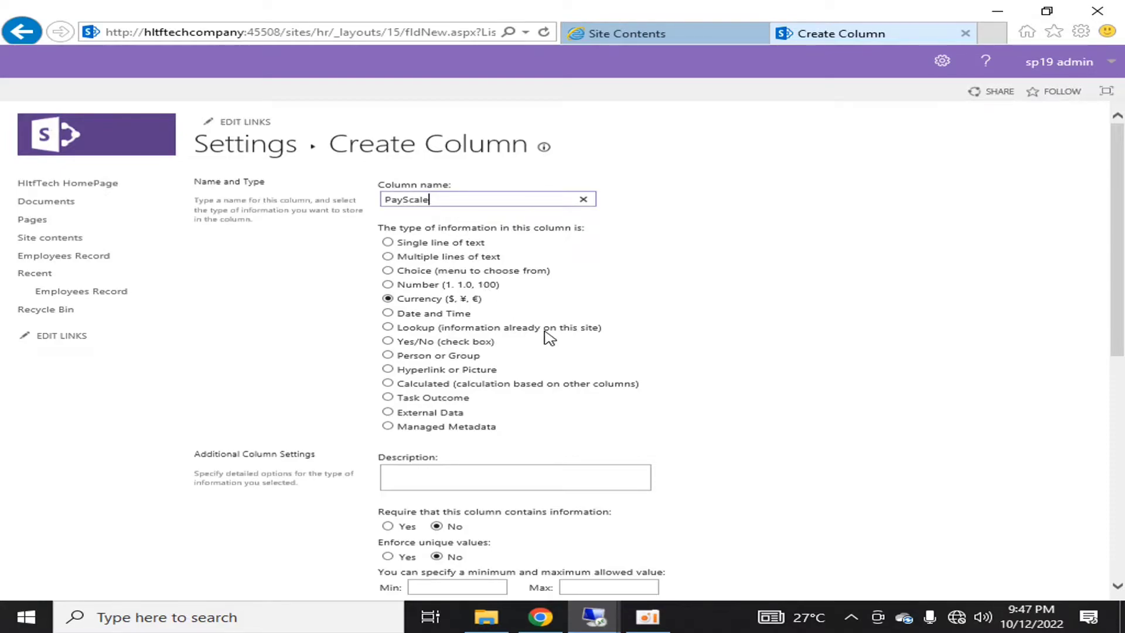
Set the PayScale column's minimum allowed value to 500 and its maximum to 50000
{"action": "scroll", "coordinate": [548, 337], "scroll_direction": "down", "scroll_amount": 3}
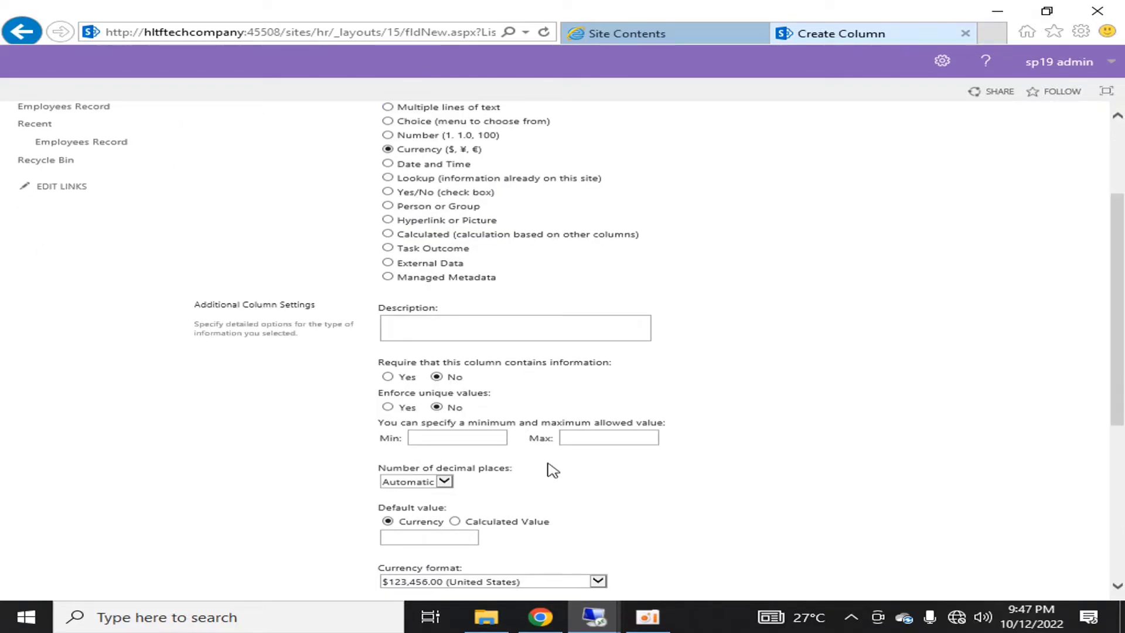
{"action": "left_click", "coordinate": [468, 440]}
{"action": "type", "text": "100"}
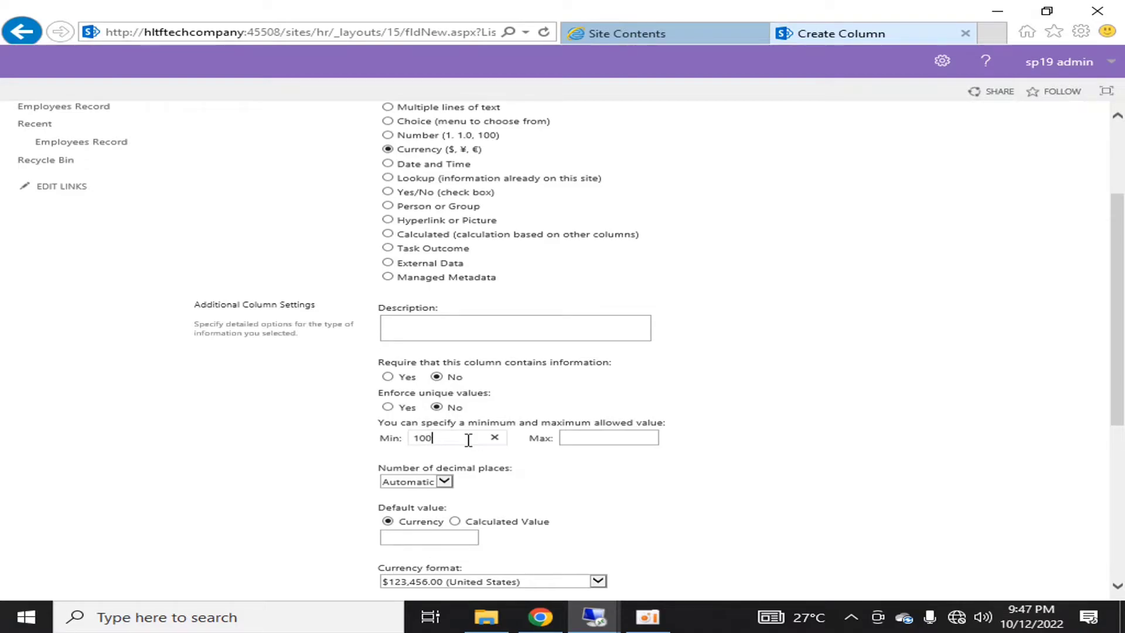
{"action": "key", "text": "BackSpace"}
{"action": "left_click", "coordinate": [566, 438]}
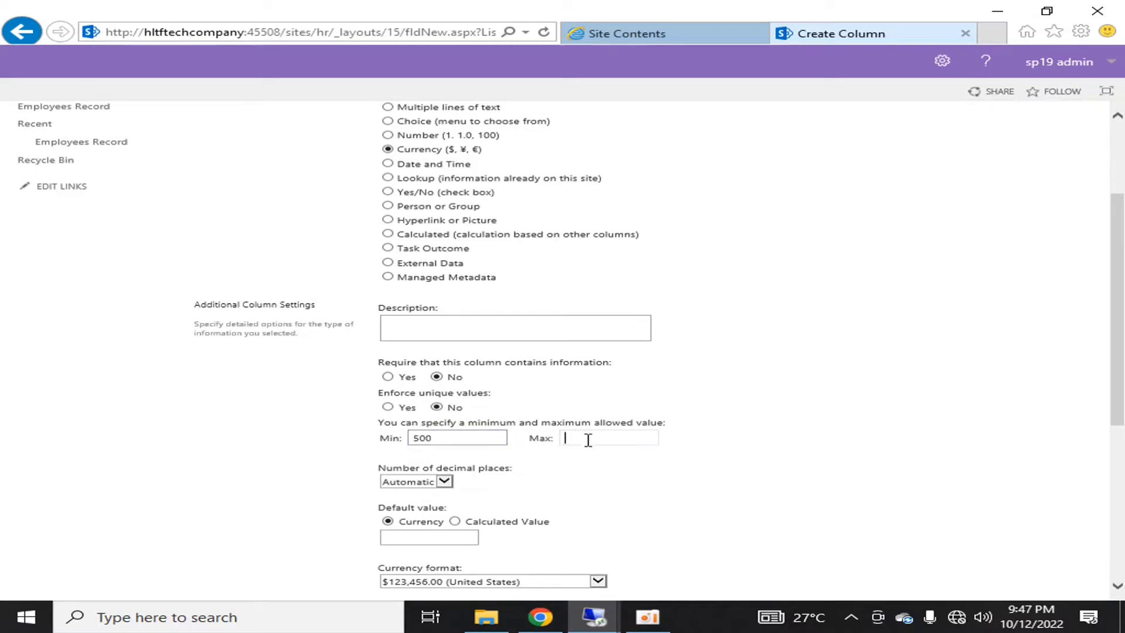
{"action": "type", "text": "50000"}
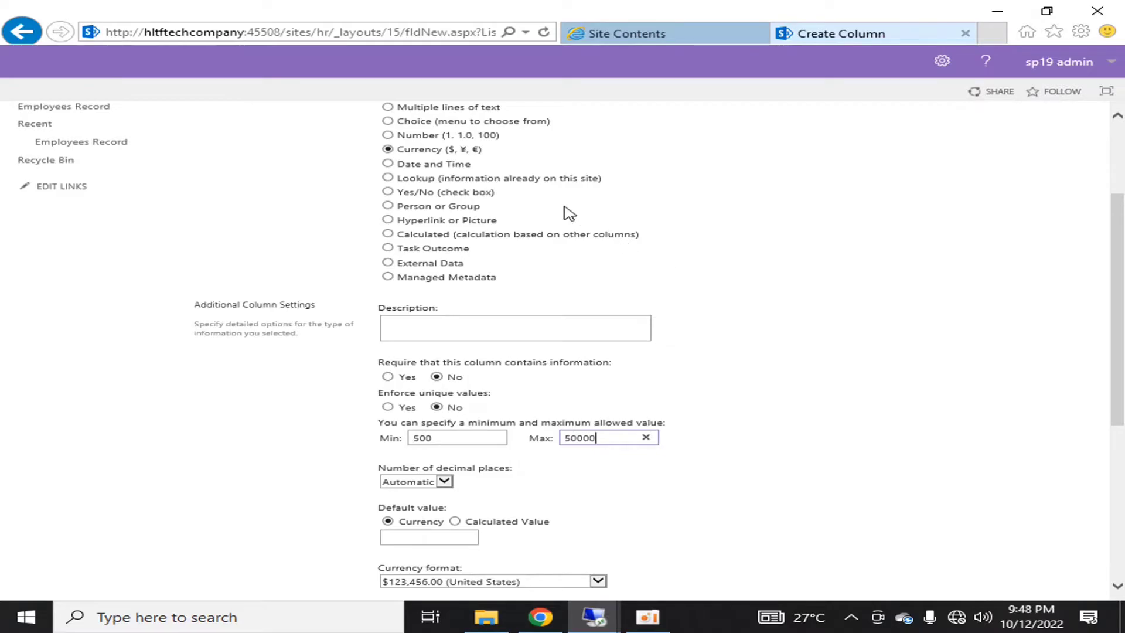
Review the currency format options, keep the United States format, and create the PayScale column
{"action": "scroll", "coordinate": [567, 213], "scroll_direction": "down", "scroll_amount": 3}
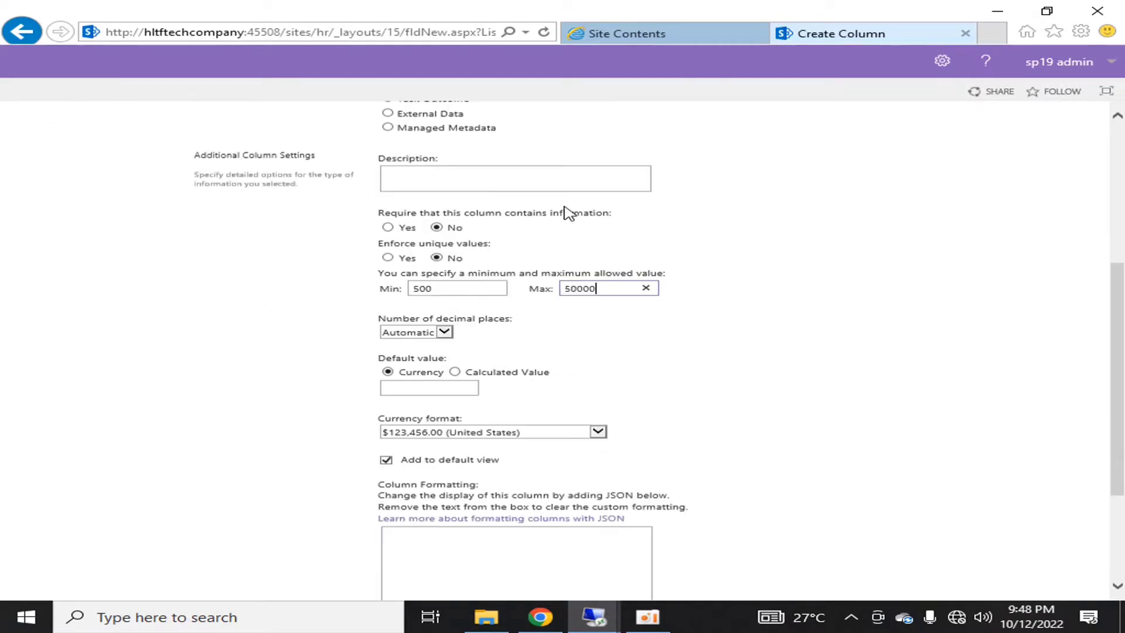
{"action": "left_click", "coordinate": [595, 433]}
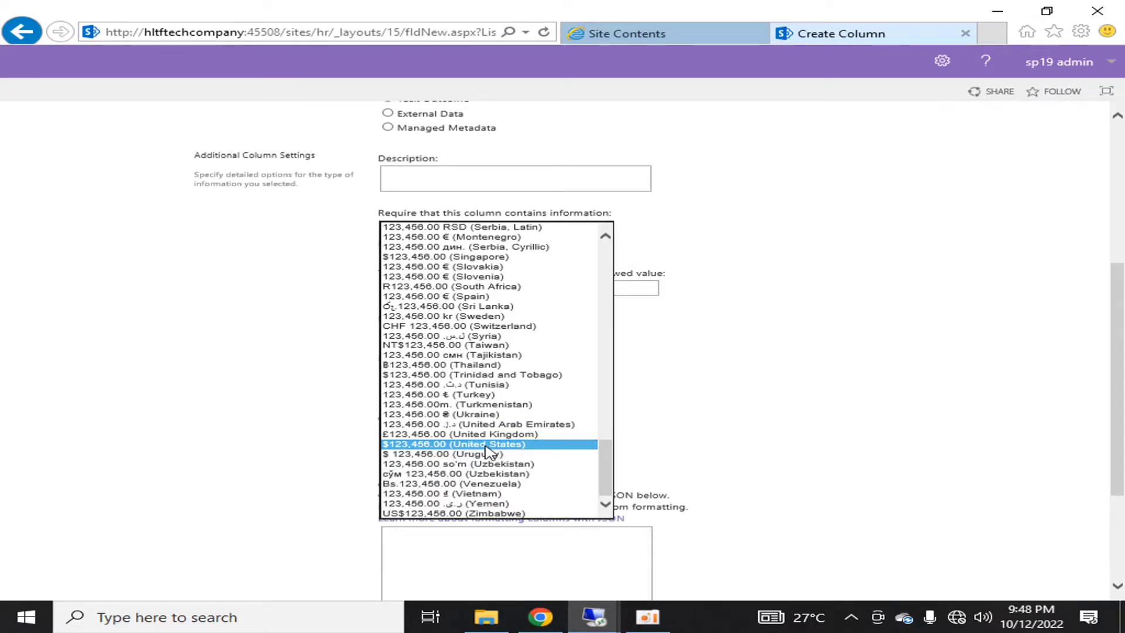
{"action": "left_click", "coordinate": [935, 441]}
{"action": "scroll", "coordinate": [936, 441], "scroll_direction": "down", "scroll_amount": 3}
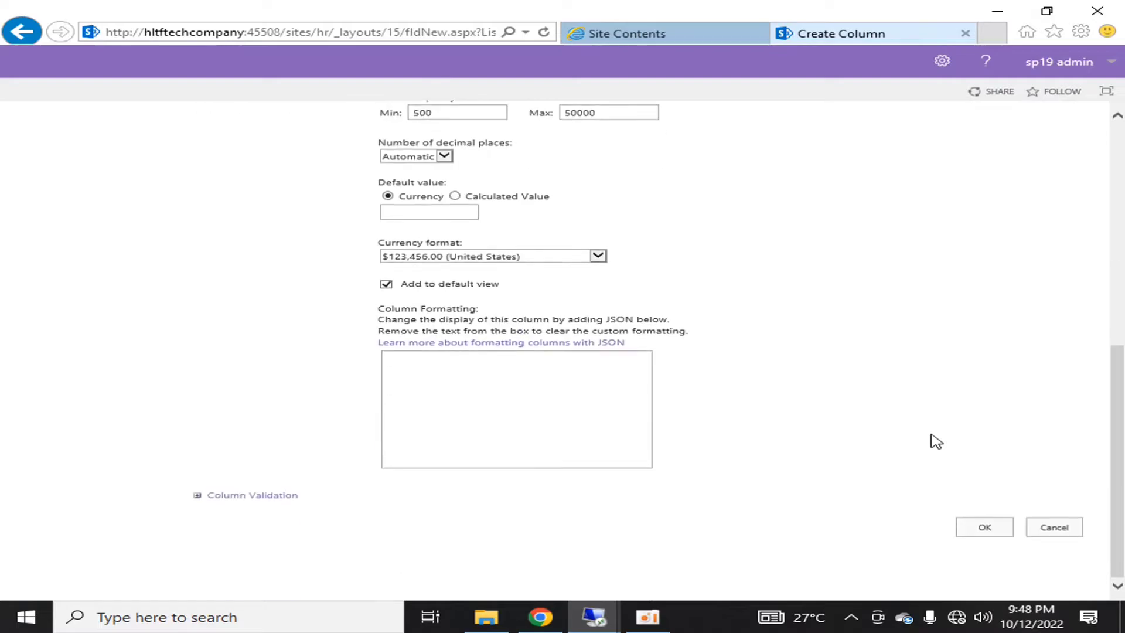
{"action": "left_click", "coordinate": [990, 531]}
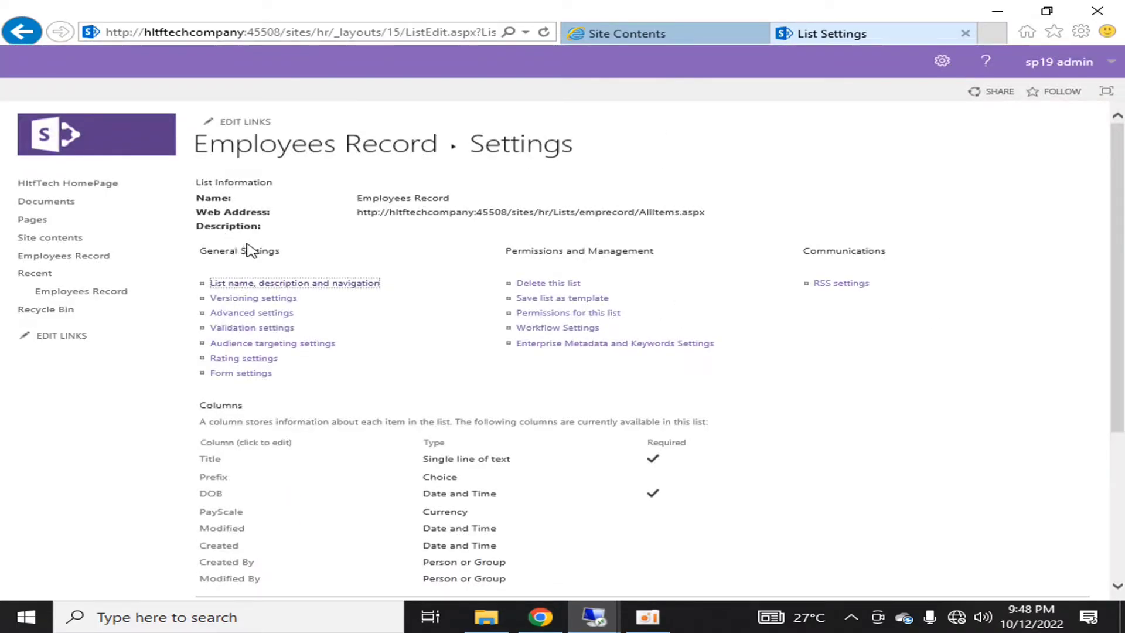
Start another list column named Userid with the Person or Group type
{"action": "scroll", "coordinate": [287, 269], "scroll_direction": "down", "scroll_amount": 4}
{"action": "left_click", "coordinate": [244, 385]}
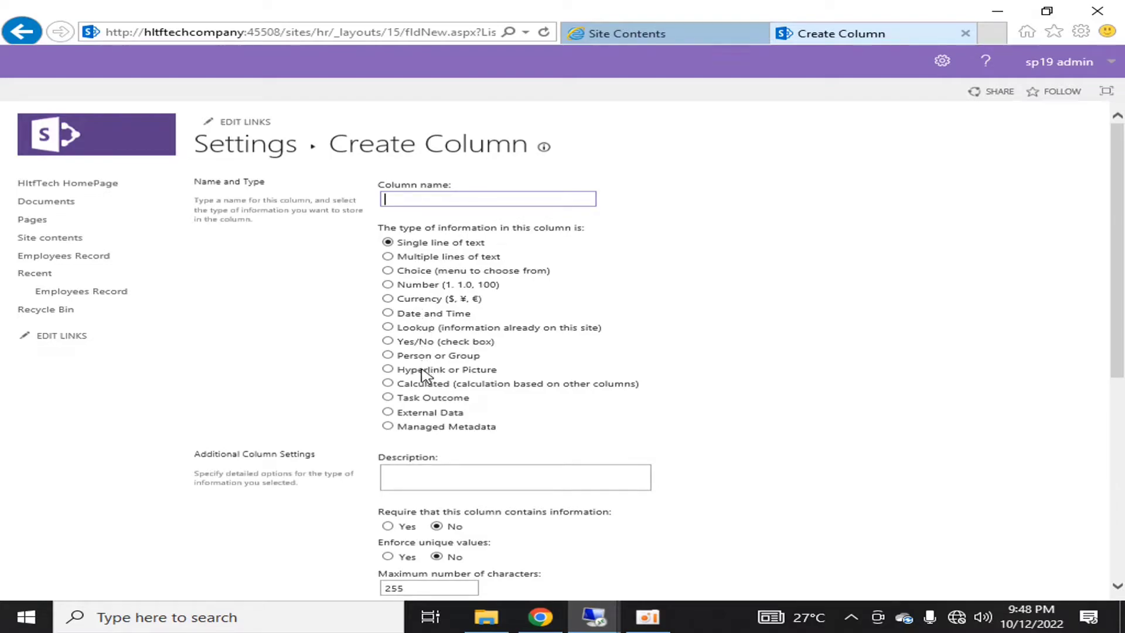
{"action": "left_click", "coordinate": [388, 356]}
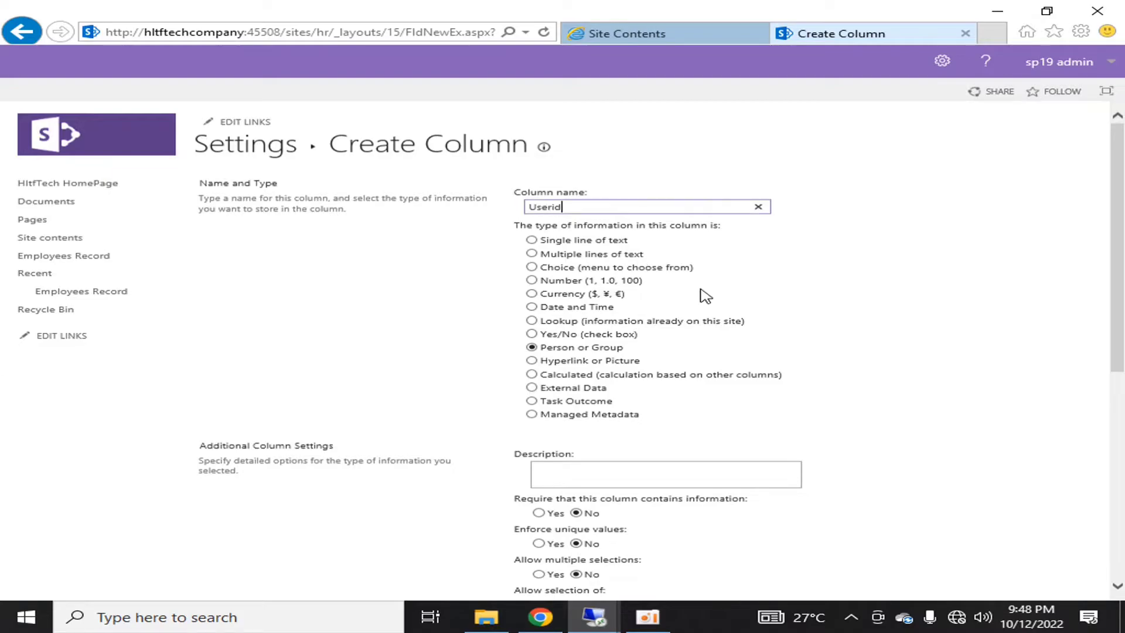
Require that the Userid column contains information and enforce unique values for it
{"action": "scroll", "coordinate": [724, 298], "scroll_direction": "down", "scroll_amount": 4}
{"action": "left_click", "coordinate": [538, 289]}
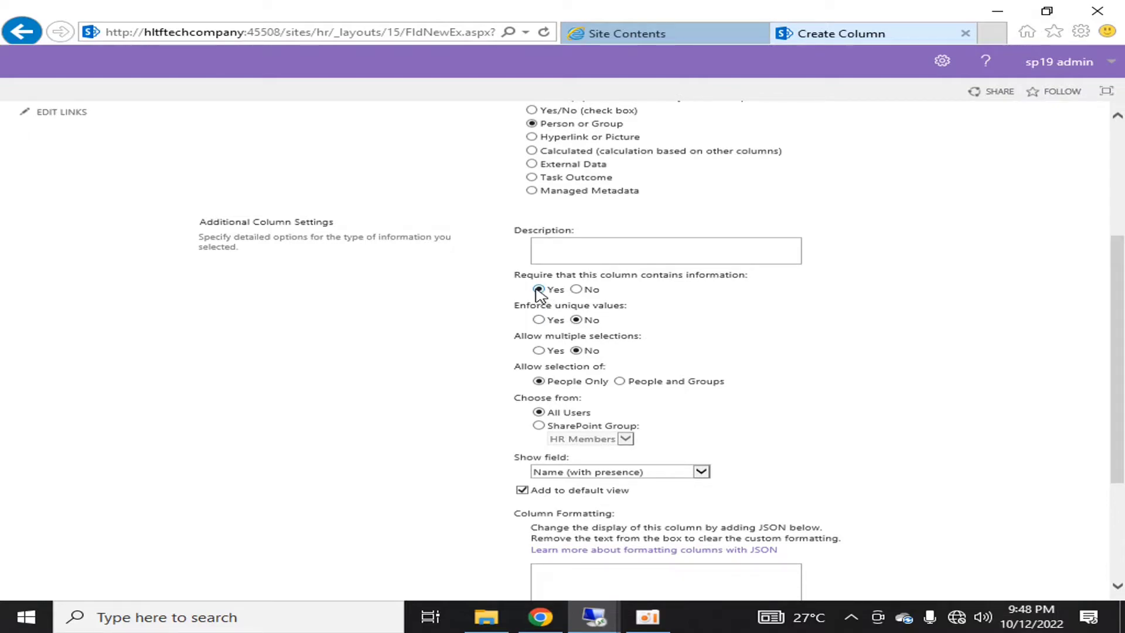
{"action": "left_click", "coordinate": [539, 320]}
{"action": "scroll", "coordinate": [773, 353], "scroll_direction": "down", "scroll_amount": 1}
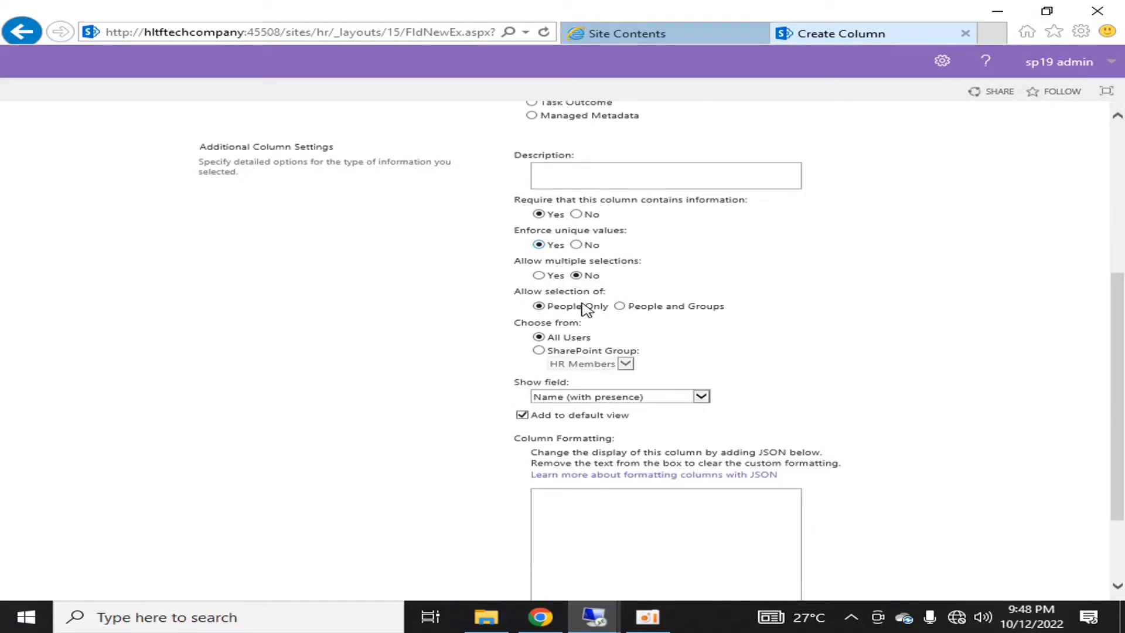
Make the Userid column show the ID field and create it, agreeing to index the column
{"action": "scroll", "coordinate": [794, 372], "scroll_direction": "down", "scroll_amount": 1}
{"action": "scroll", "coordinate": [797, 372], "scroll_direction": "down", "scroll_amount": 1}
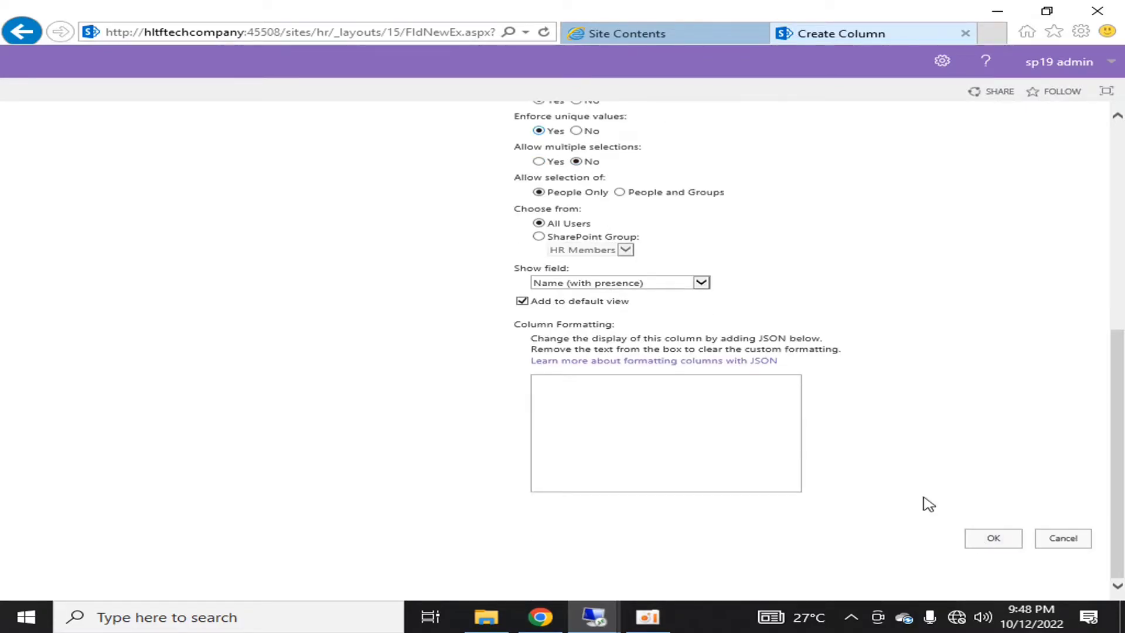
{"action": "left_click", "coordinate": [609, 283]}
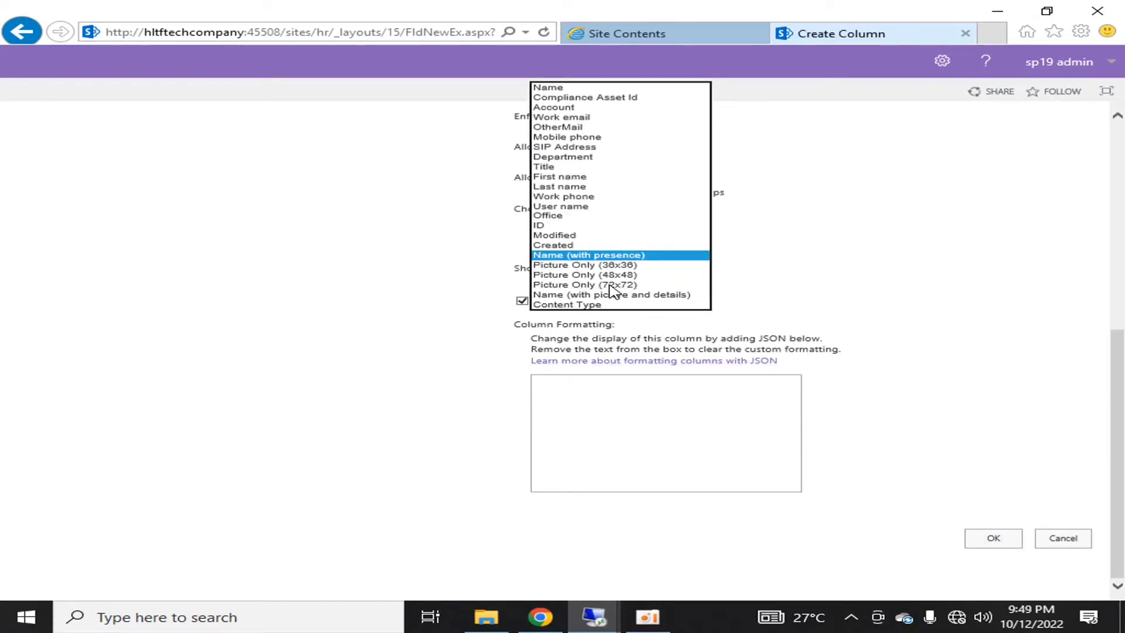
{"action": "left_click", "coordinate": [564, 227]}
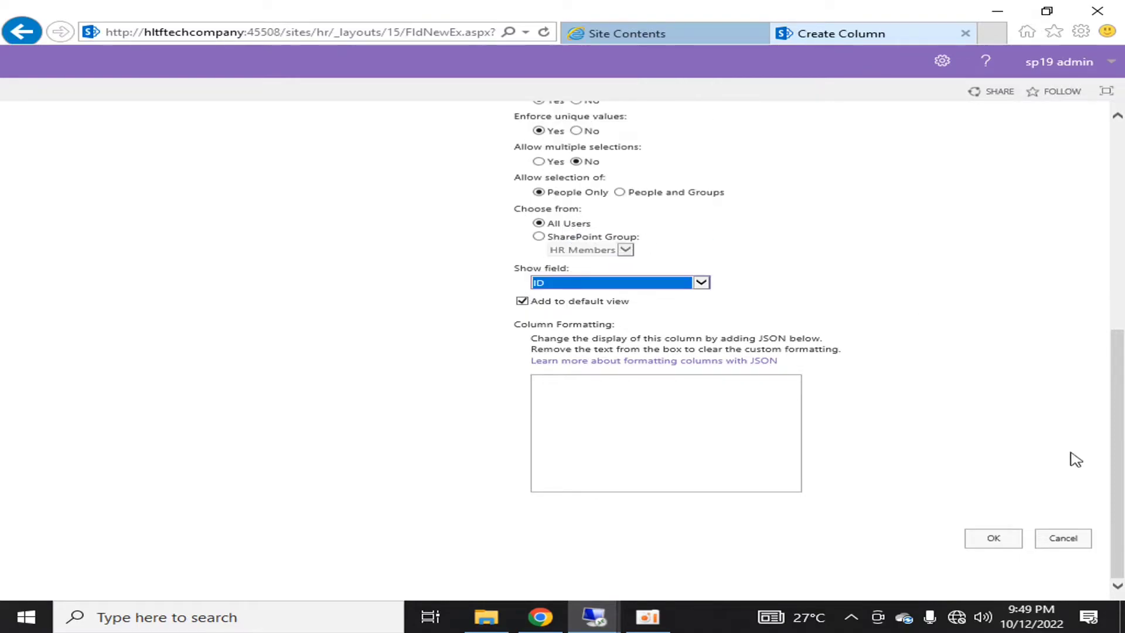
{"action": "left_click", "coordinate": [993, 538]}
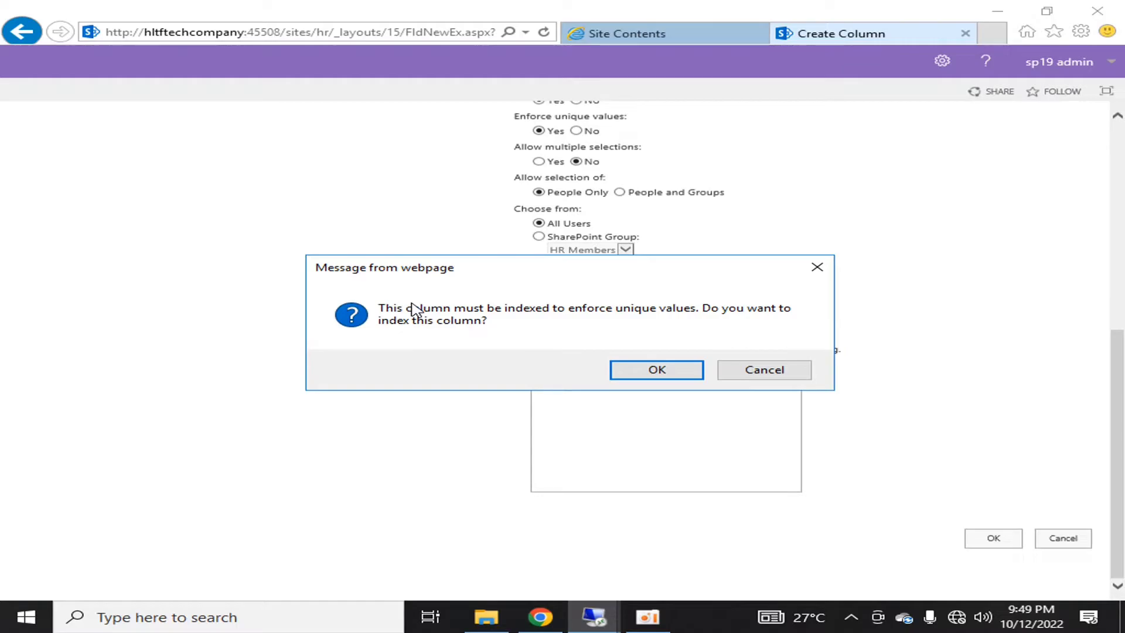
{"action": "left_click", "coordinate": [657, 371]}
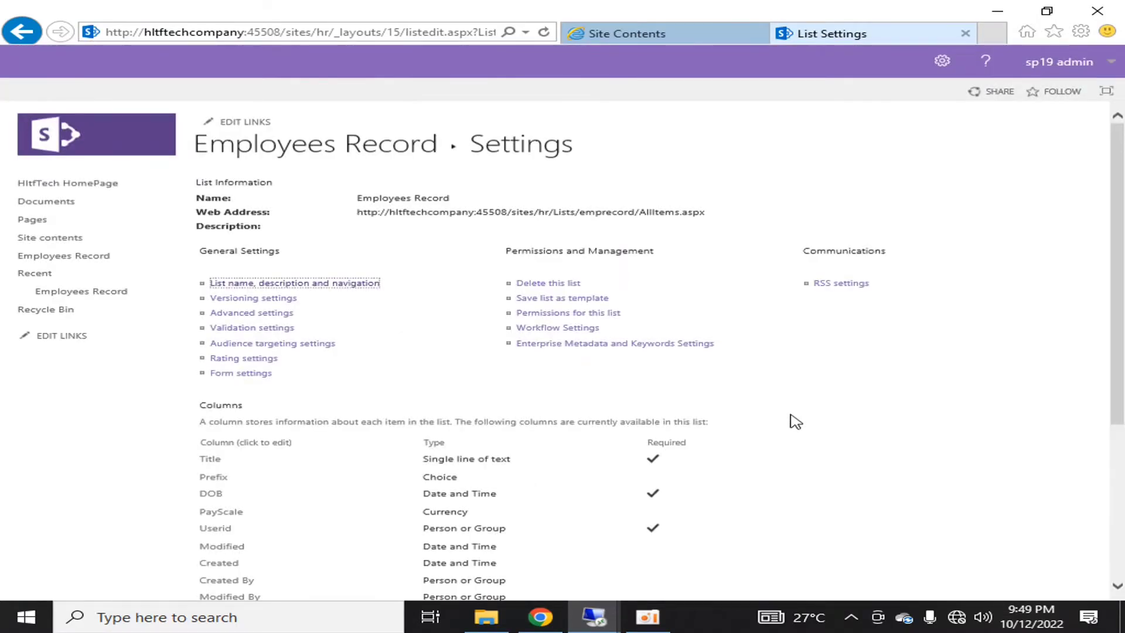
{"action": "scroll", "coordinate": [795, 421], "scroll_direction": "down", "scroll_amount": 5}
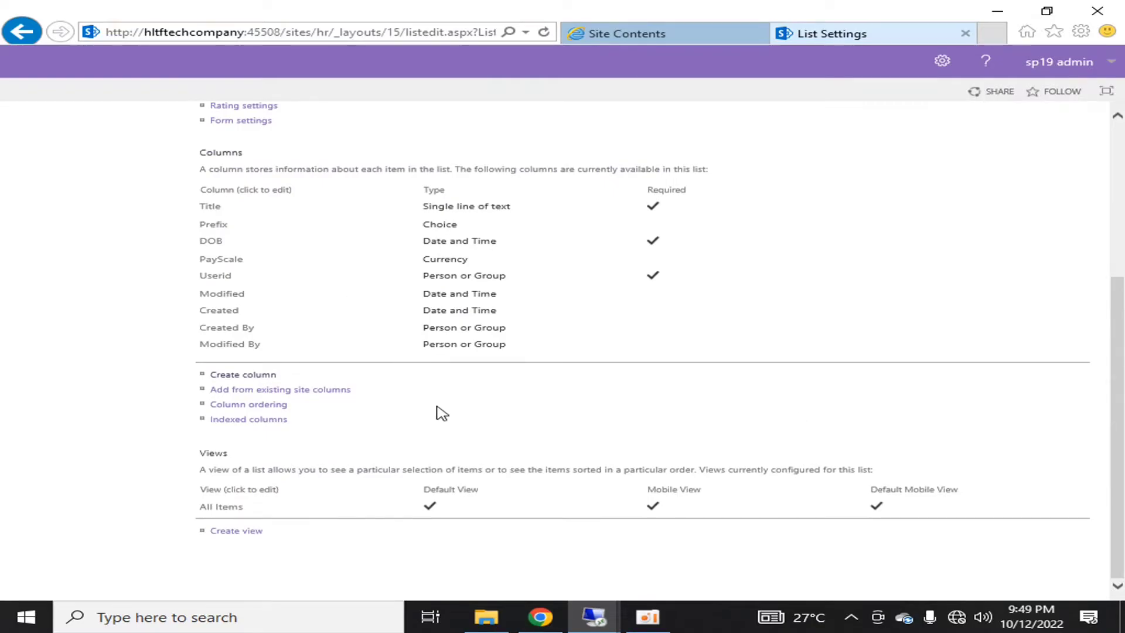
{"action": "left_click", "coordinate": [229, 375]}
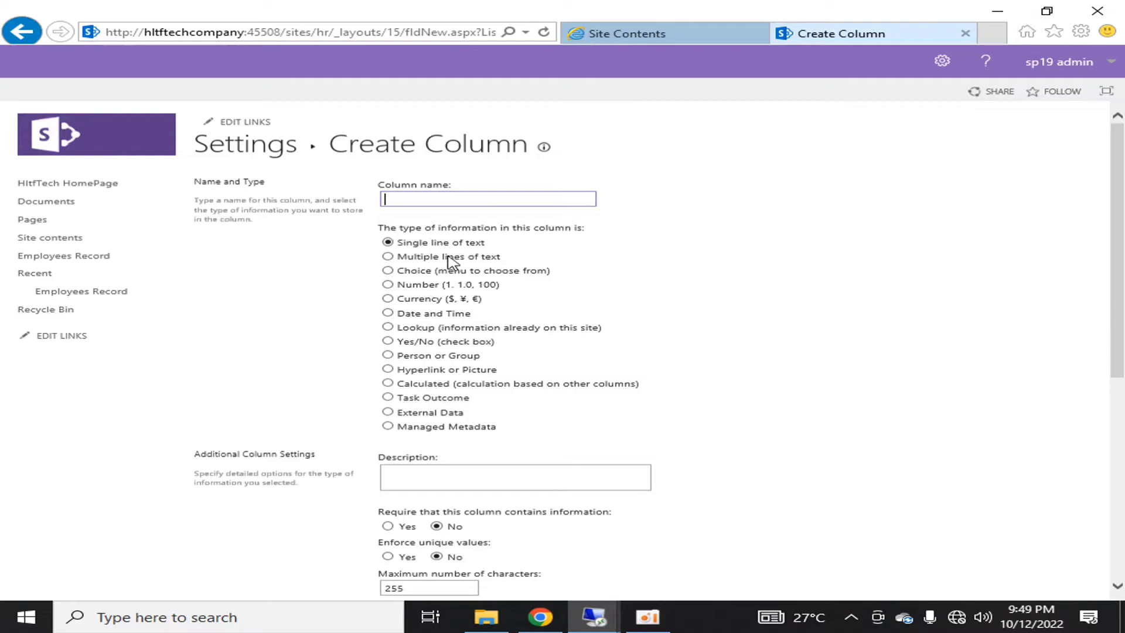
{"action": "scroll", "coordinate": [761, 377], "scroll_direction": "down", "scroll_amount": 2}
{"action": "scroll", "coordinate": [761, 377], "scroll_direction": "up", "scroll_amount": 2}
{"action": "scroll", "coordinate": [761, 377], "scroll_direction": "down", "scroll_amount": 1}
{"action": "scroll", "coordinate": [763, 378], "scroll_direction": "down", "scroll_amount": 4}
{"action": "left_click", "coordinate": [1042, 529]}
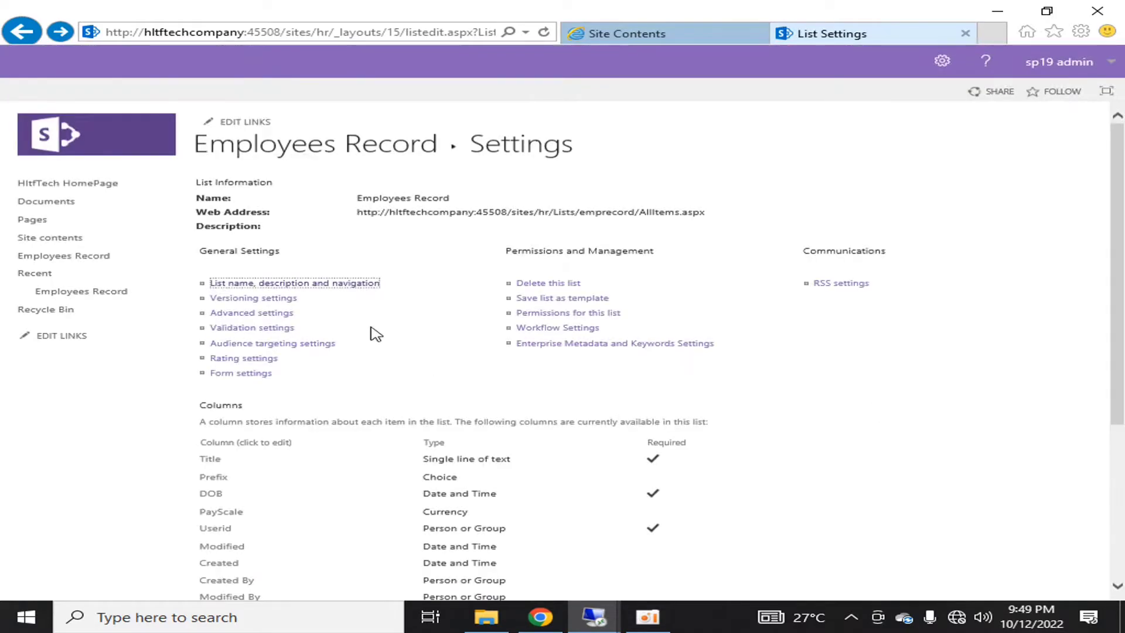
Open the Employees Record list and start a new item with the employee's name as title and the prefix Mr
{"action": "left_click", "coordinate": [246, 146]}
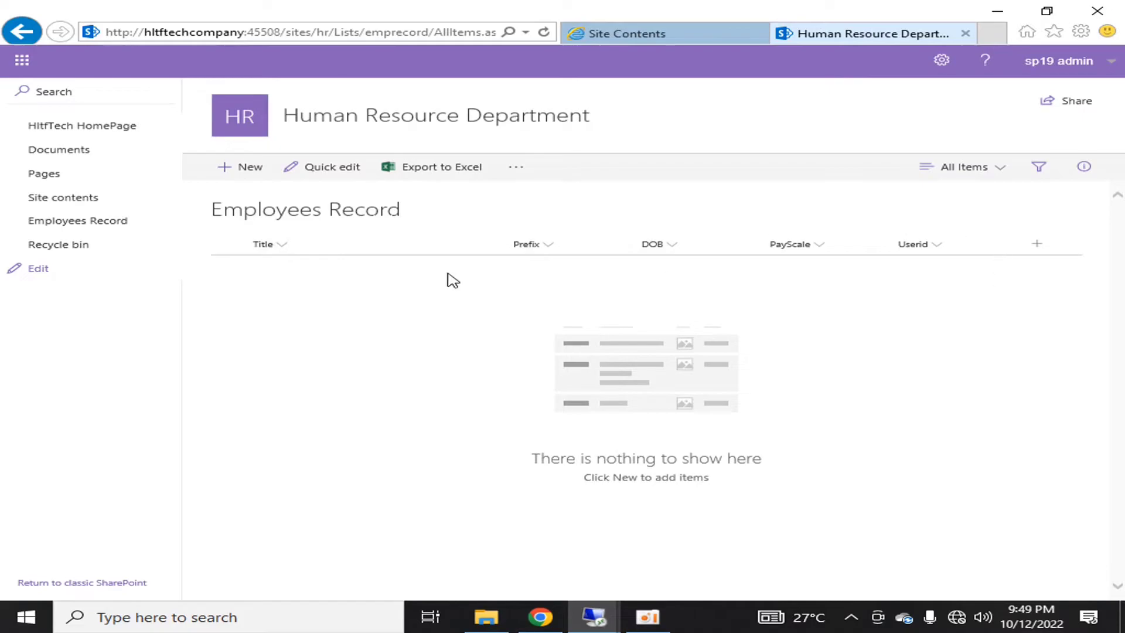
{"action": "left_click", "coordinate": [245, 175]}
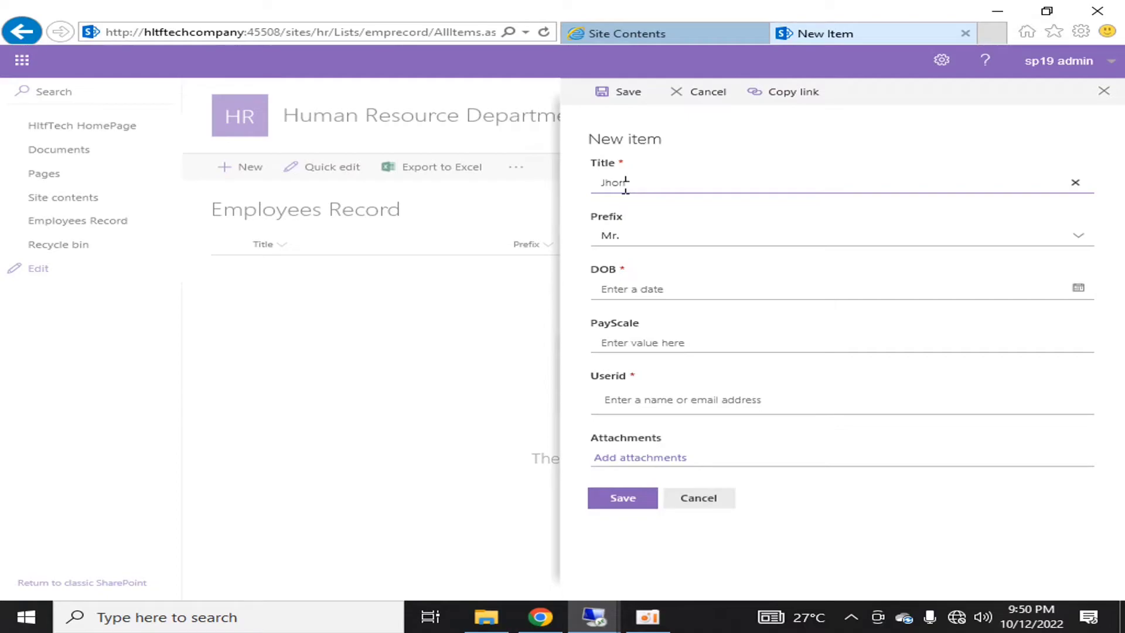
{"action": "key", "text": "Tab"}
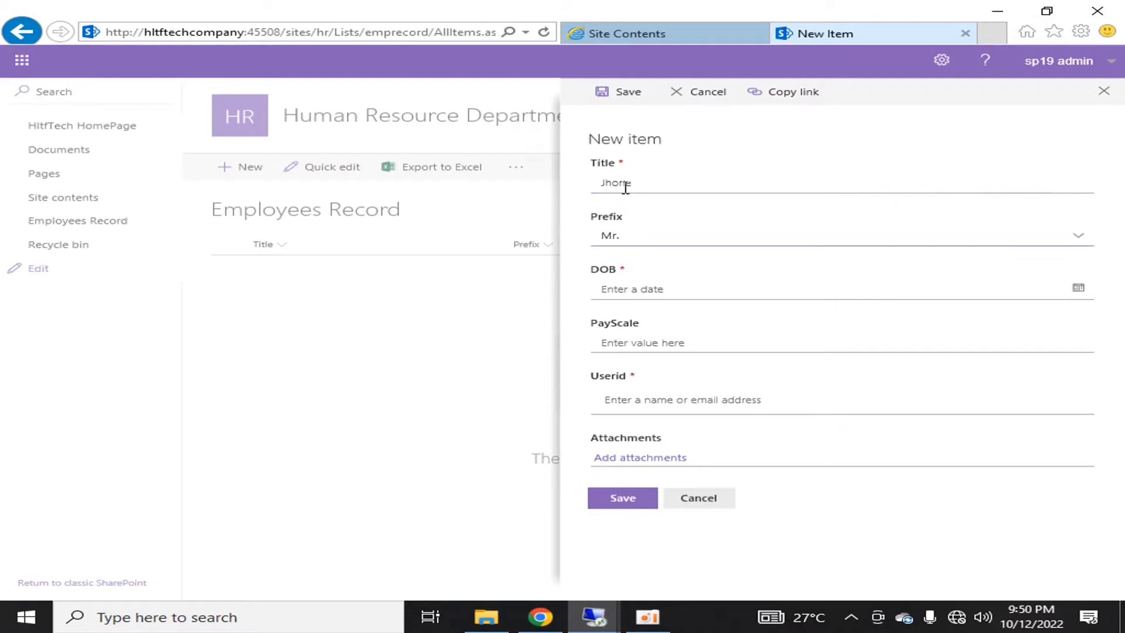
{"action": "left_click", "coordinate": [639, 238]}
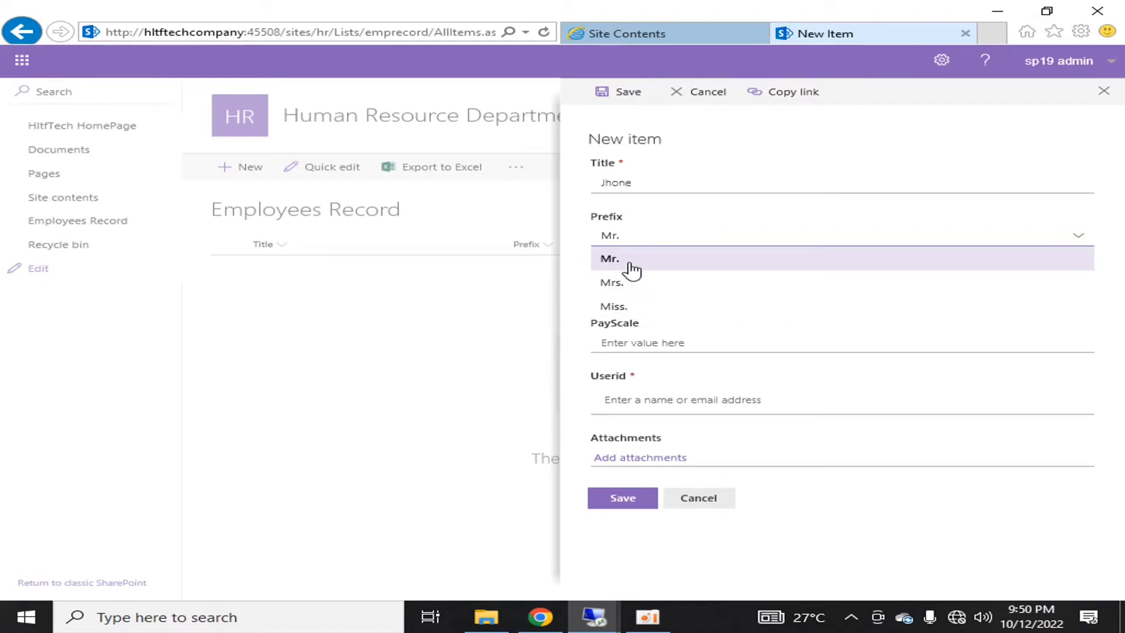
{"action": "left_click", "coordinate": [653, 243]}
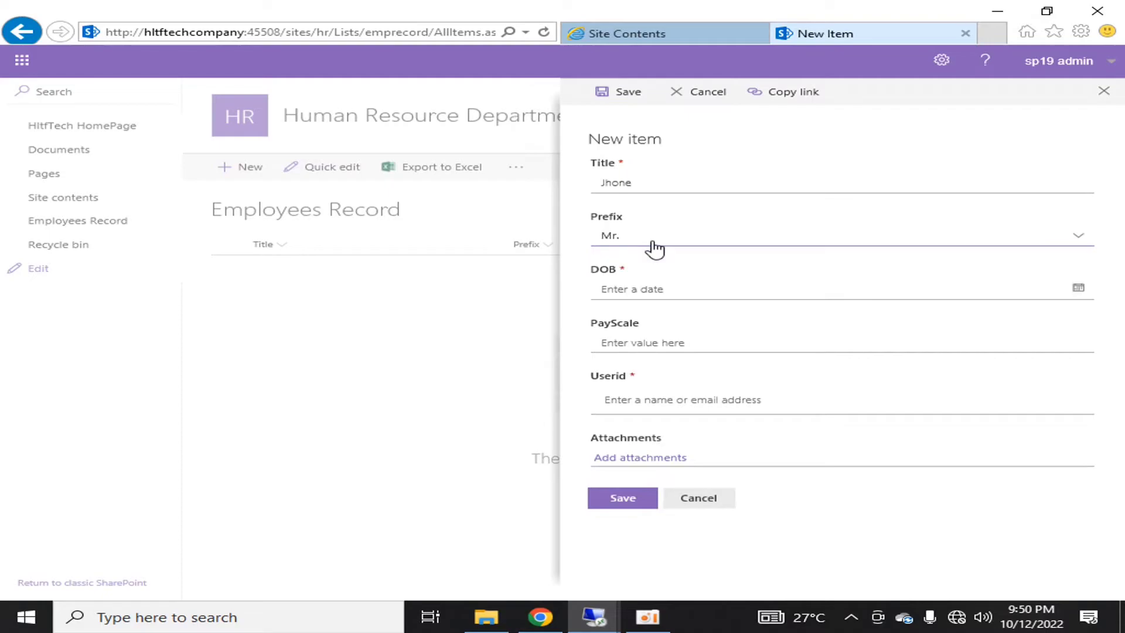
Fill in the new item's DOB field by picking the employee's date of birth from the calendar
{"action": "left_click", "coordinate": [670, 290]}
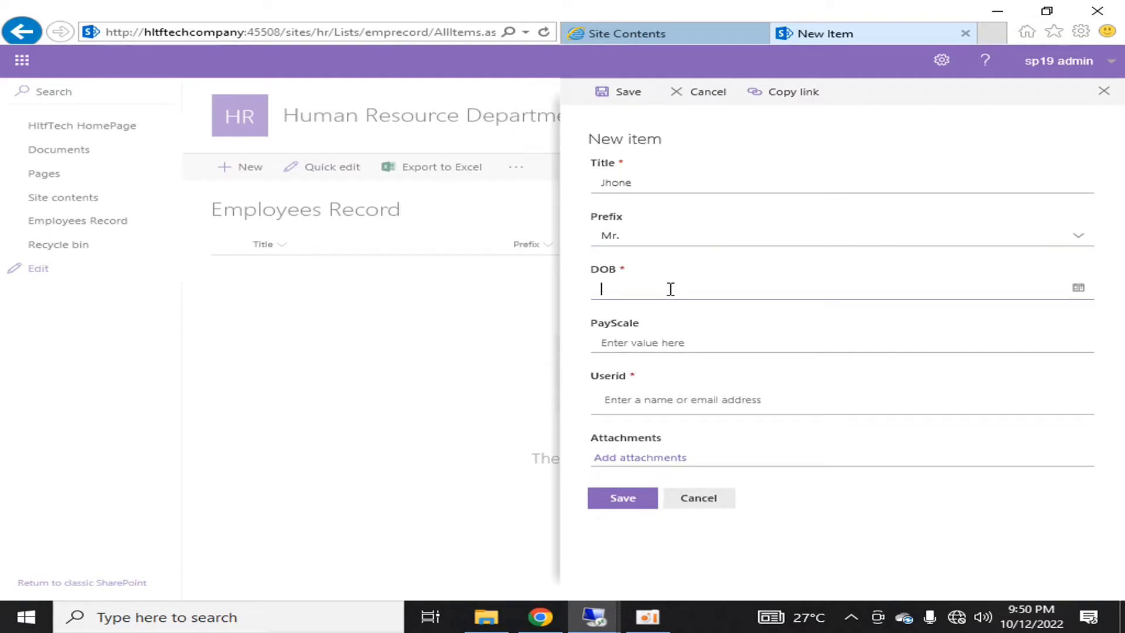
{"action": "left_click", "coordinate": [1078, 288]}
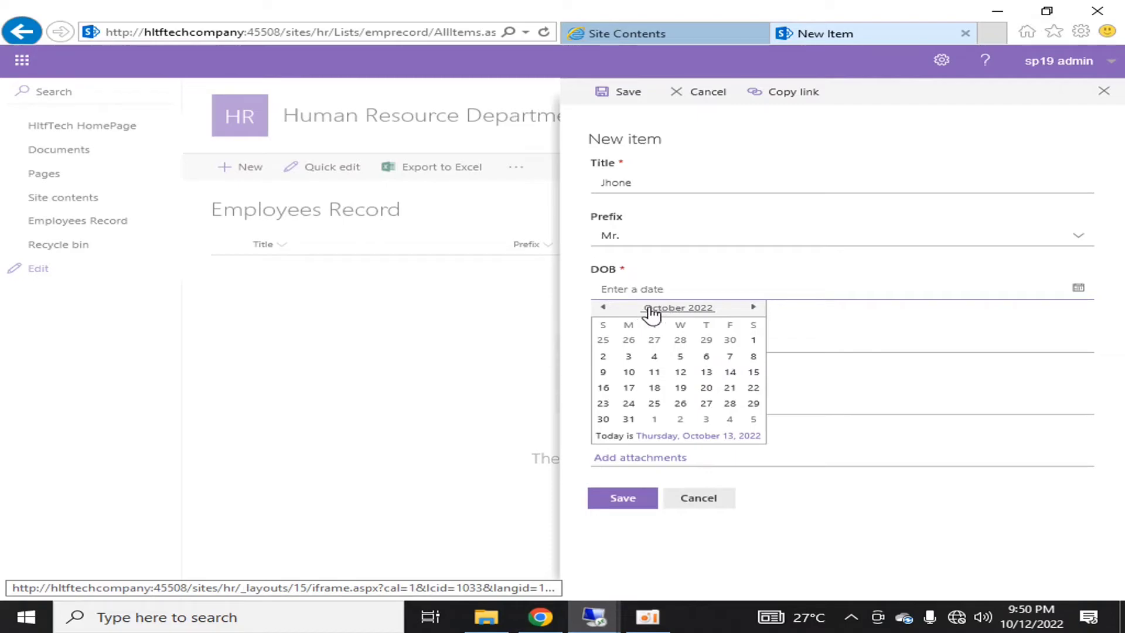
{"action": "left_click", "coordinate": [603, 307]}
{"action": "left_click", "coordinate": [710, 313]}
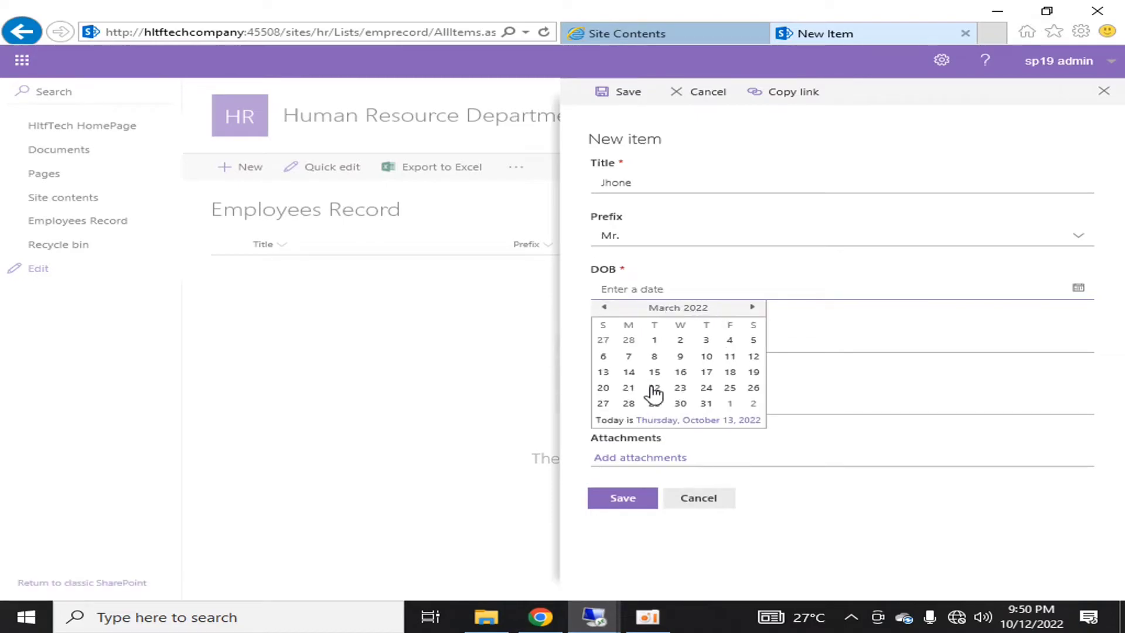
{"action": "left_click", "coordinate": [654, 389]}
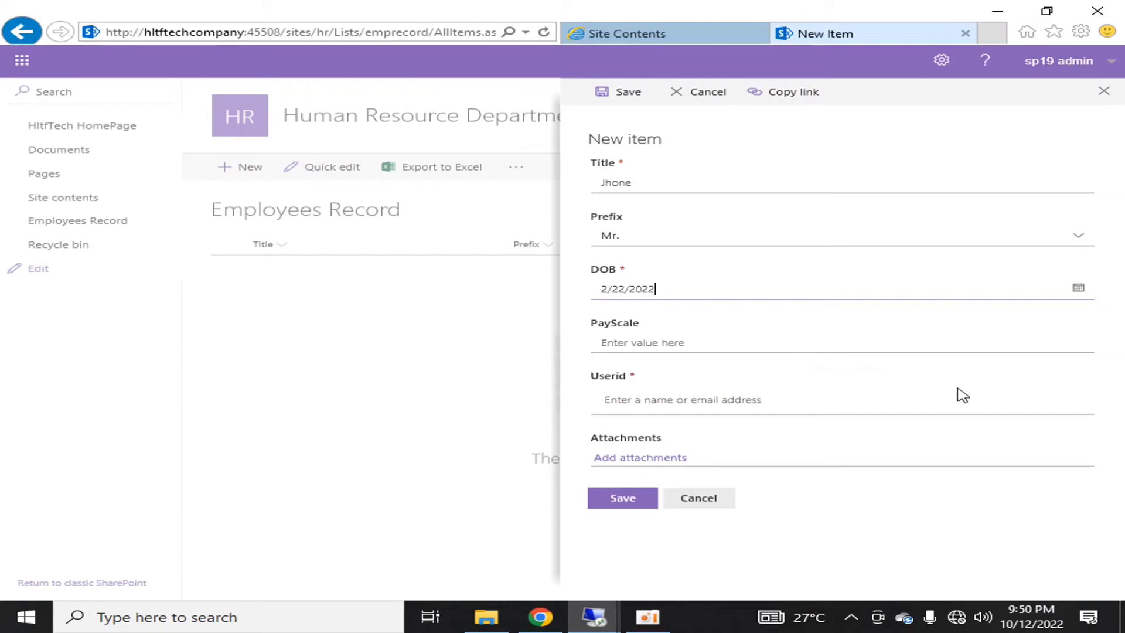
Complete the new item with a PayScale of 15000 and Log Manager as the Userid, and save it
{"action": "left_click", "coordinate": [639, 348]}
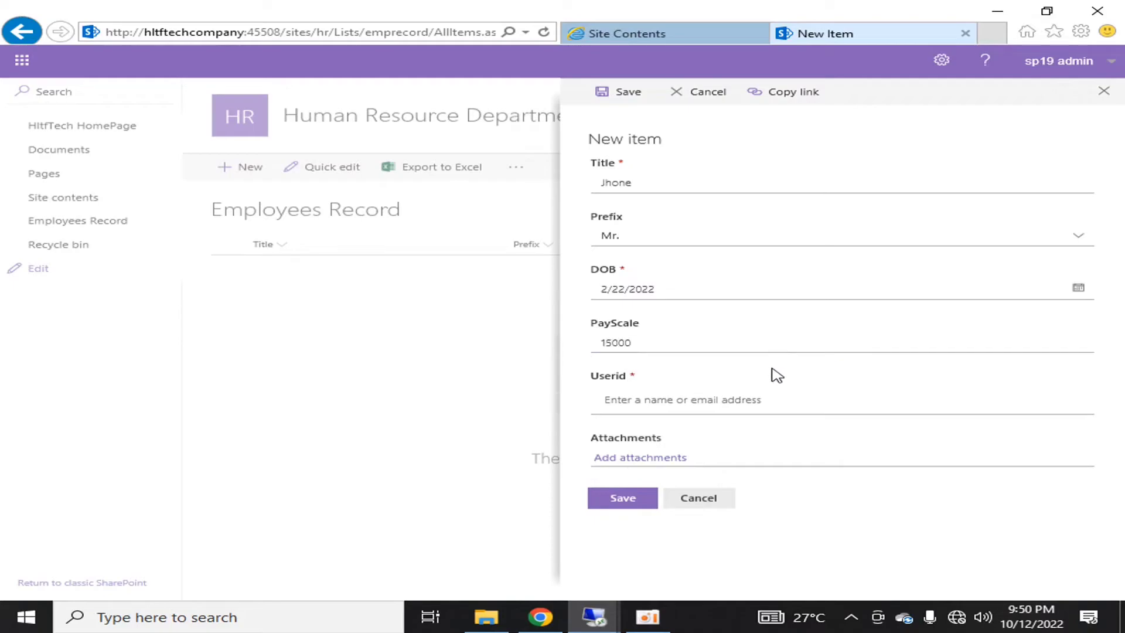
{"action": "left_click", "coordinate": [720, 394]}
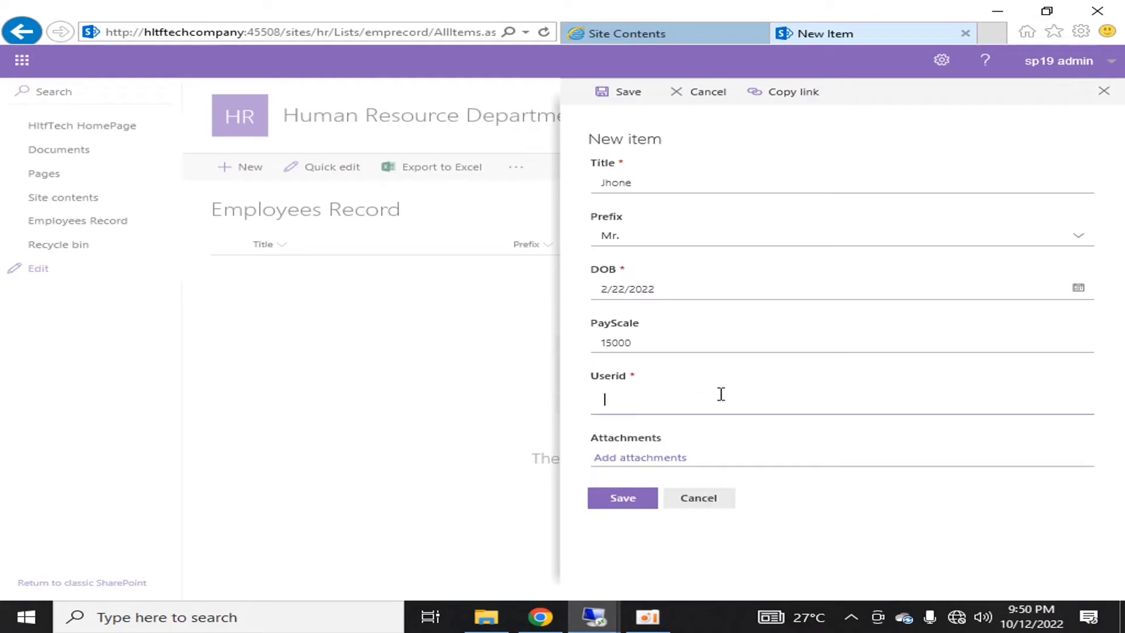
{"action": "type", "text": "lo"}
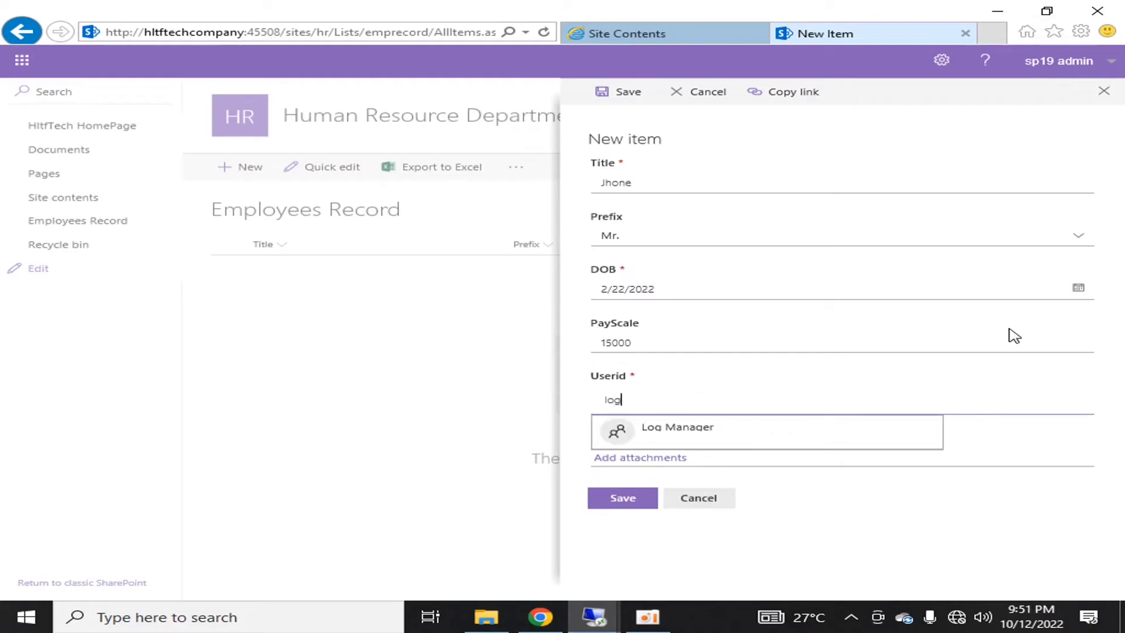
{"action": "type", "text": "g"}
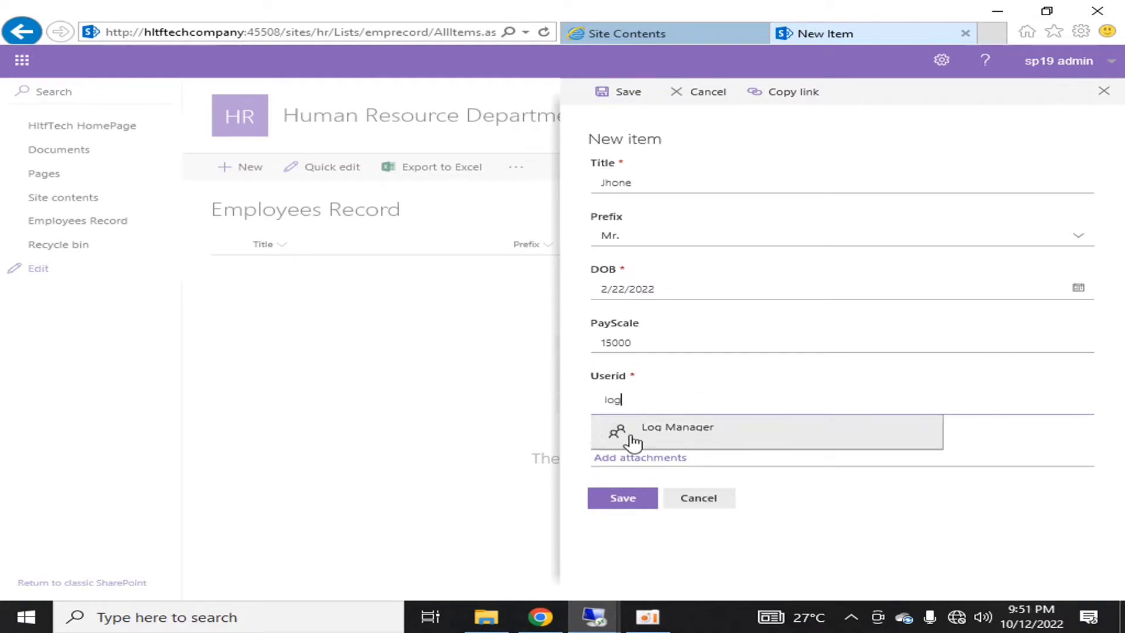
{"action": "left_click", "coordinate": [668, 432]}
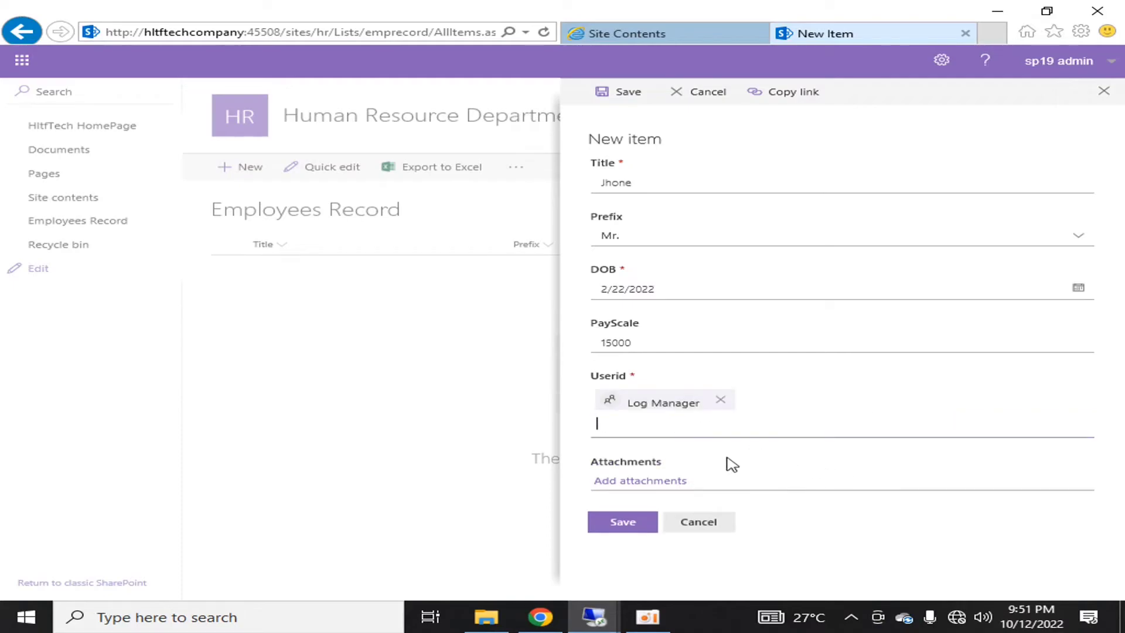
{"action": "left_click", "coordinate": [624, 523]}
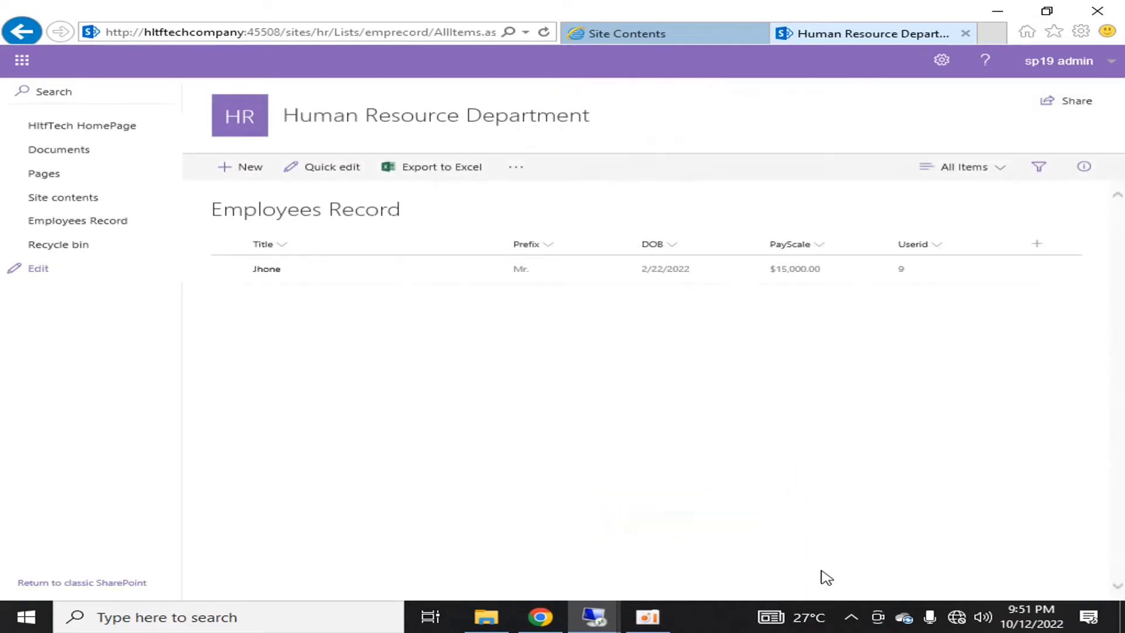
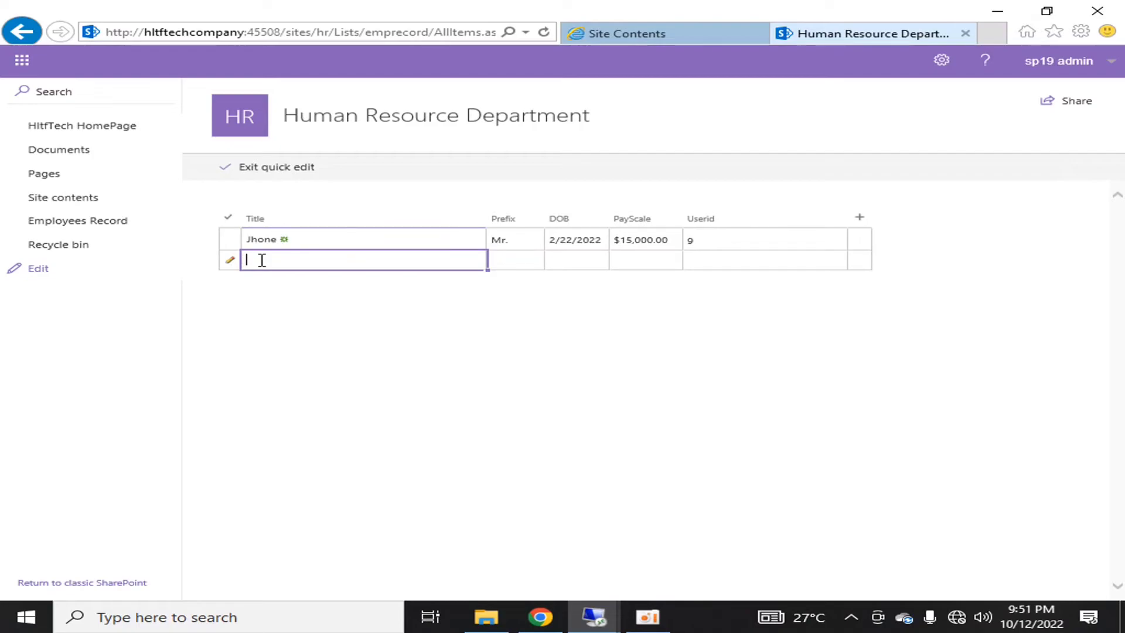
Enter the second employee's name as the title of the new quick edit row and choose Miss. as the prefix
{"action": "type", "text": "shoni"}
{"action": "left_click", "coordinate": [511, 261]}
{"action": "left_click", "coordinate": [534, 260]}
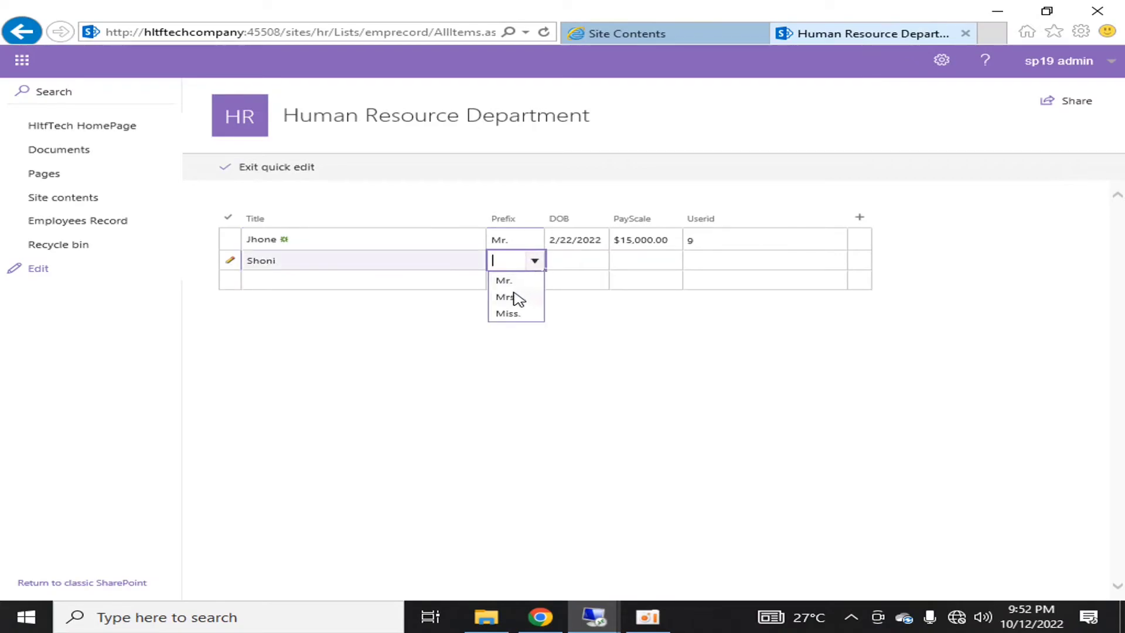
{"action": "left_click", "coordinate": [508, 313]}
Fill in the new row's DOB by going back through the calendar months and picking the employee's date of birth
{"action": "left_click", "coordinate": [589, 256]}
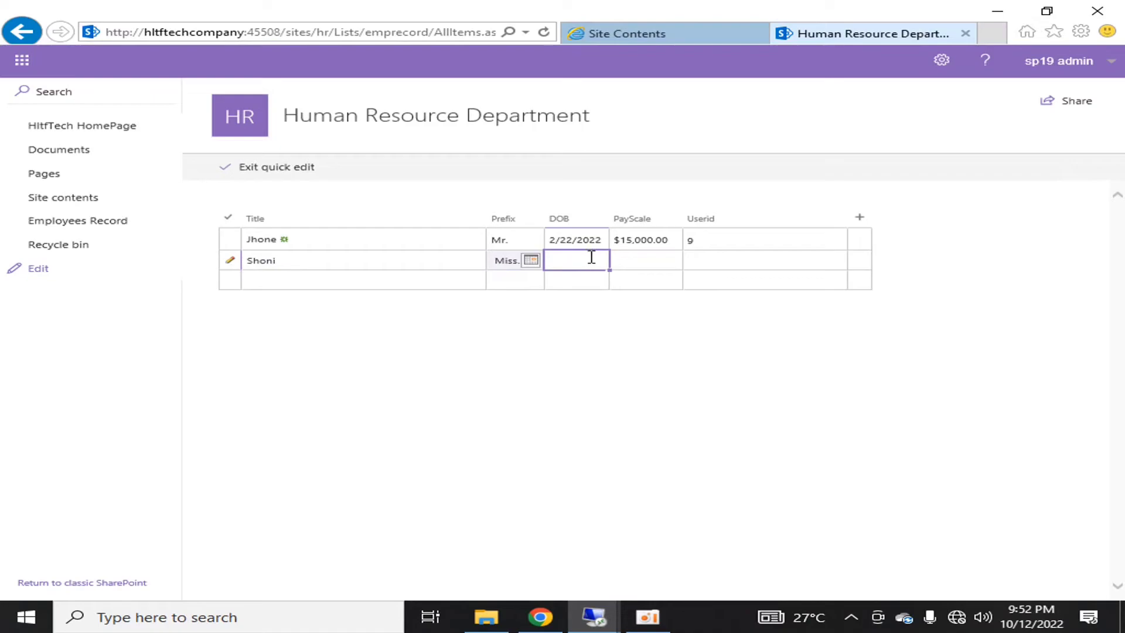
{"action": "left_click", "coordinate": [531, 260]}
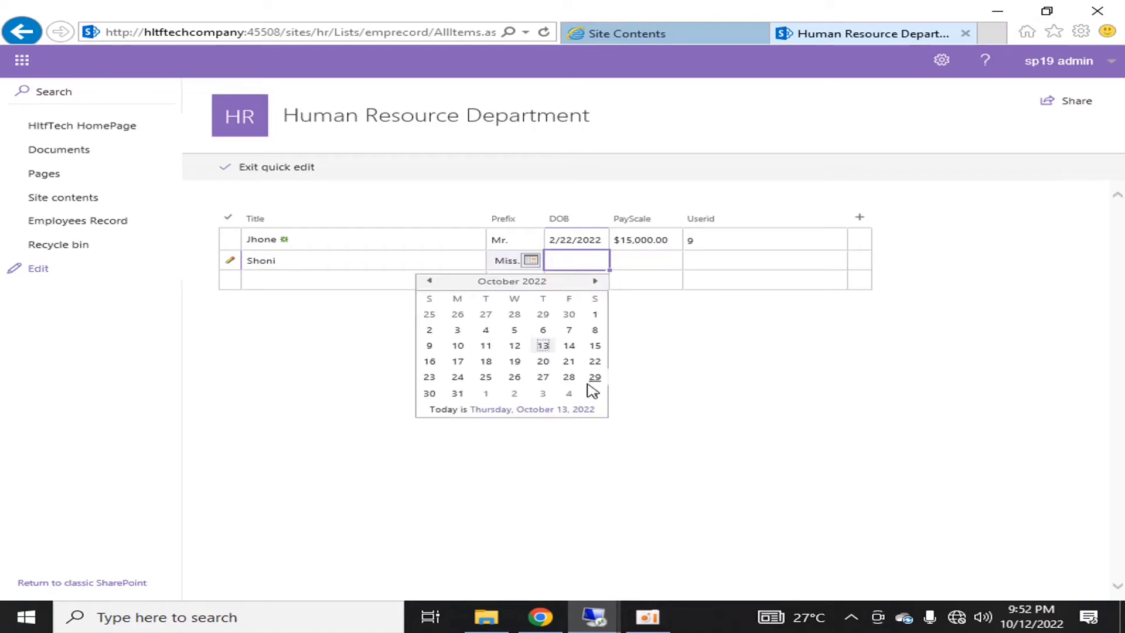
{"action": "left_click", "coordinate": [429, 281]}
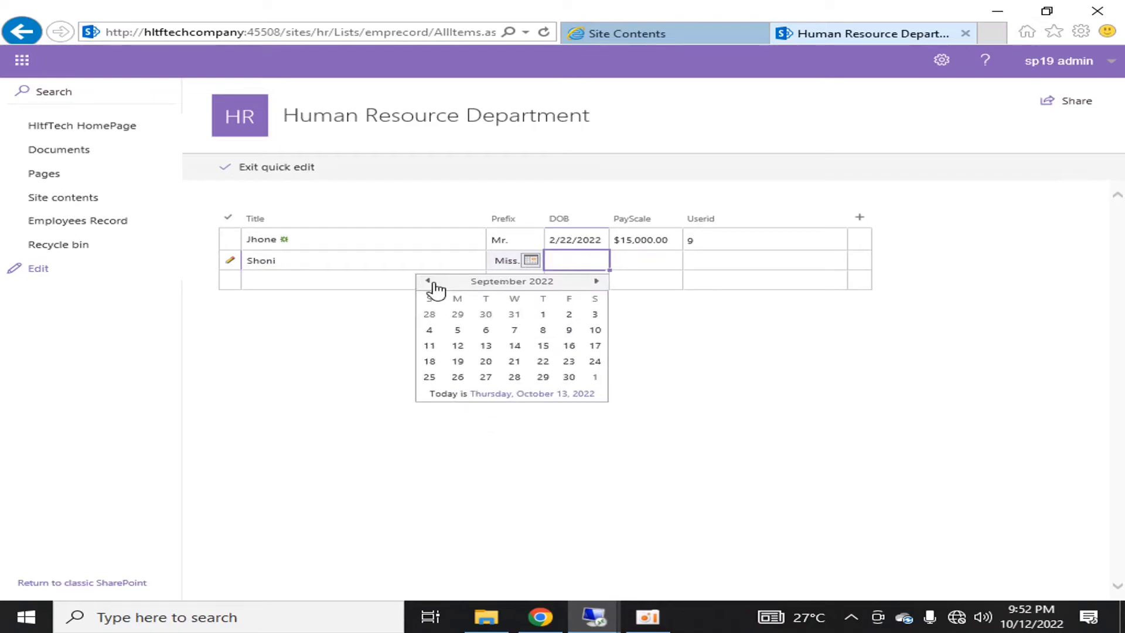
{"action": "left_click", "coordinate": [429, 281]}
{"action": "left_click", "coordinate": [429, 282]}
{"action": "left_click", "coordinate": [429, 281]}
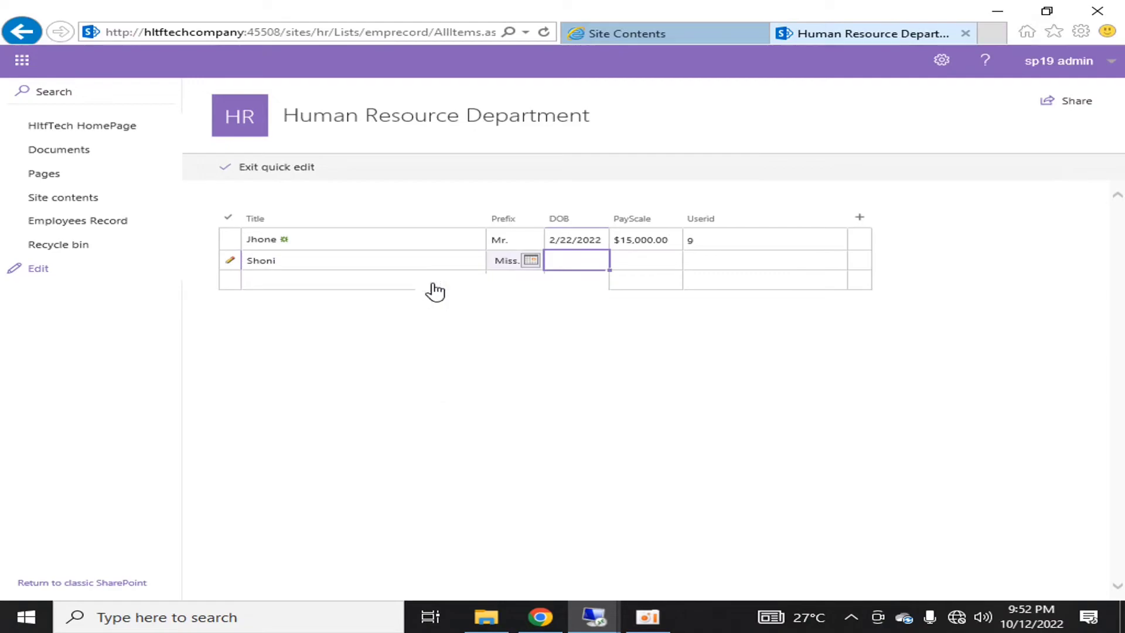
{"action": "left_click", "coordinate": [431, 282]}
{"action": "left_click", "coordinate": [431, 283]}
{"action": "left_click", "coordinate": [431, 282]}
{"action": "left_click", "coordinate": [431, 282]}
{"action": "left_click", "coordinate": [431, 283]}
{"action": "left_click", "coordinate": [431, 282]}
{"action": "left_click", "coordinate": [486, 361]}
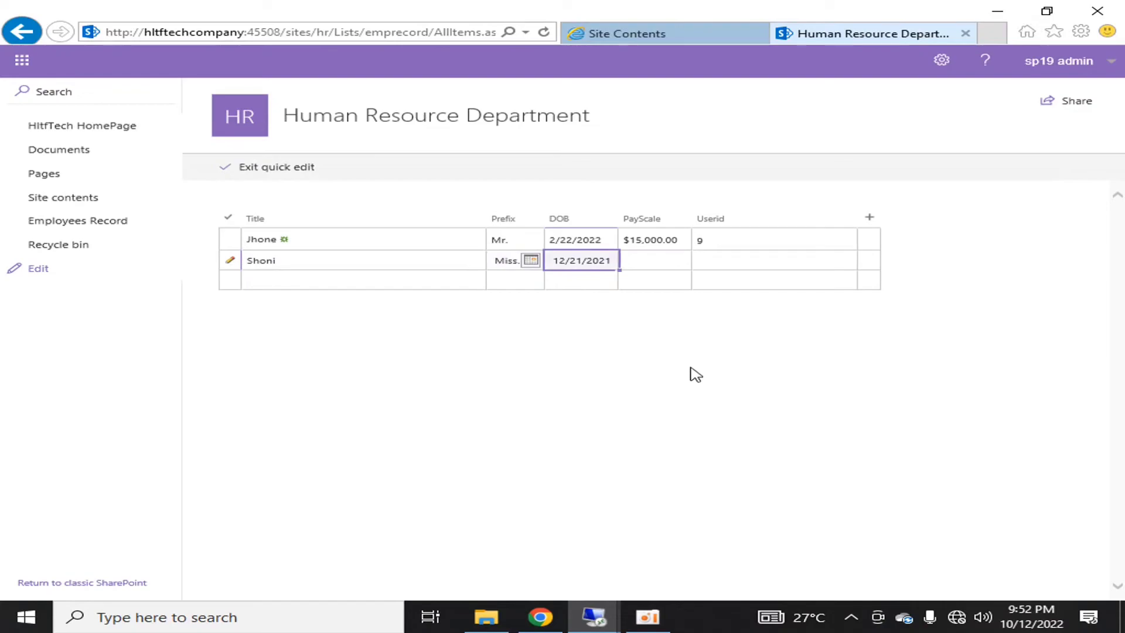
Enter 250000 as the new row's PayScale and open its Userid cell for editing
{"action": "left_click", "coordinate": [663, 260]}
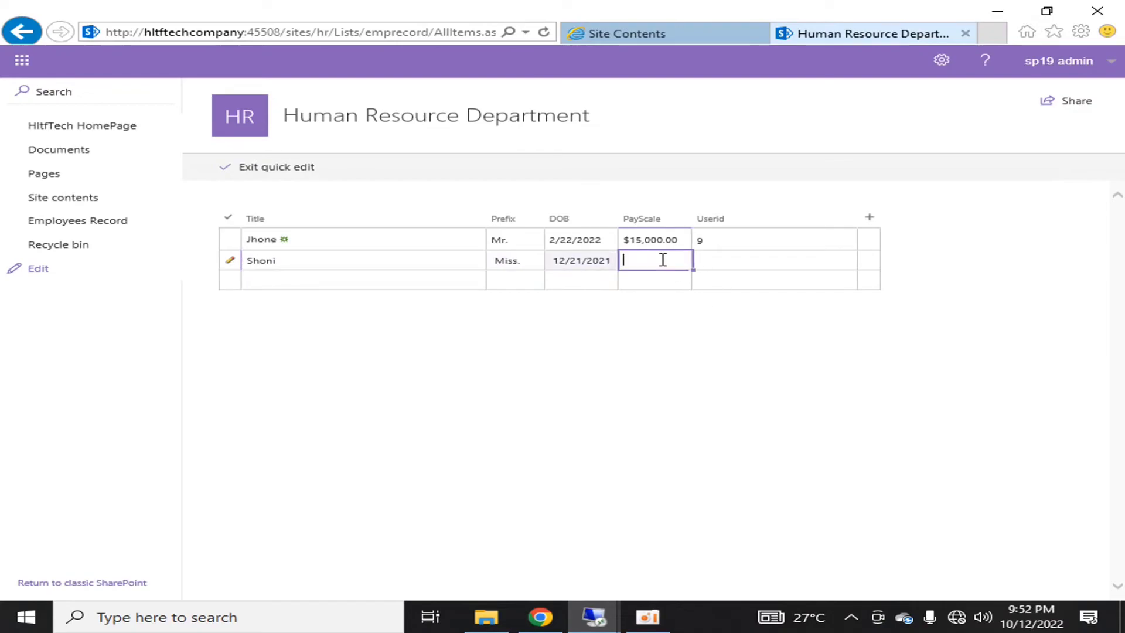
{"action": "type", "text": "250000"}
{"action": "left_click", "coordinate": [751, 264]}
{"action": "left_click", "coordinate": [753, 266]}
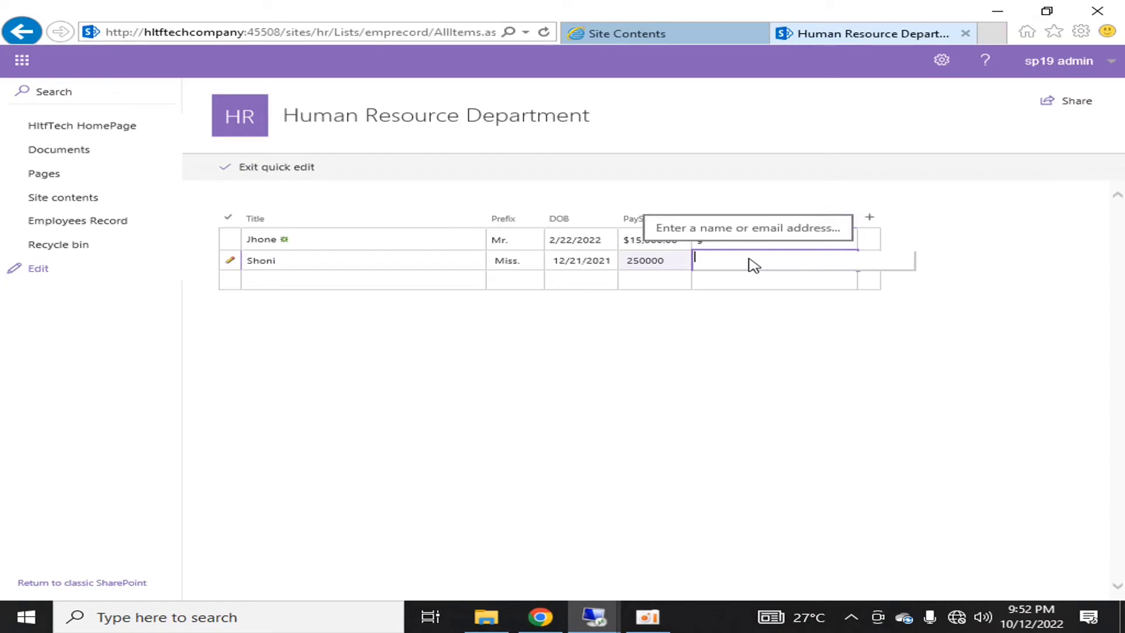
Try to look up an account for the new row's Userid by entering hr and mgr
{"action": "type", "text": "hr"}
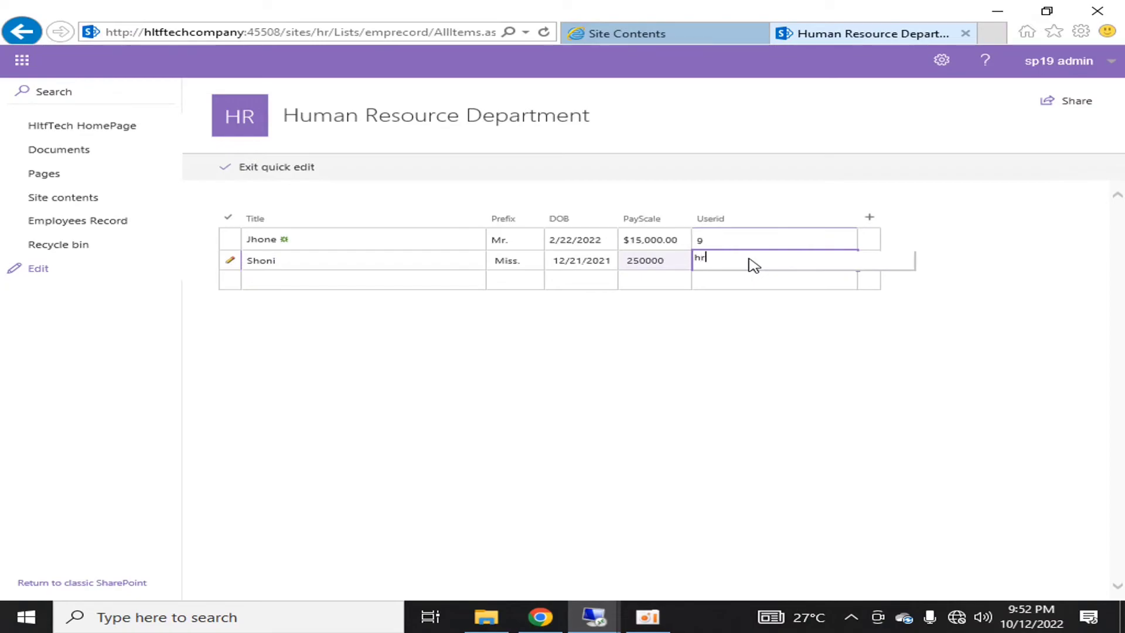
{"action": "type", "text": "mgr"}
{"action": "key", "text": "BackSpace"}
{"action": "key", "text": "BackSpace"}
{"action": "key", "text": "BackSpace"}
{"action": "key", "text": "BackSpace"}
{"action": "key", "text": "BackSpace"}
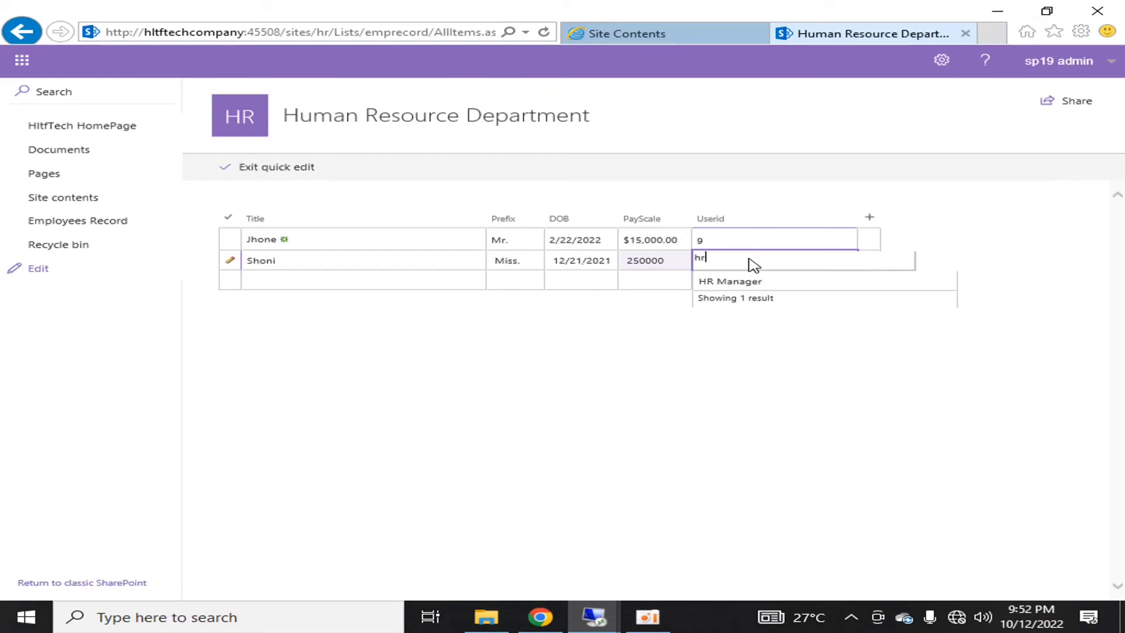
{"action": "type", "text": "mgr"}
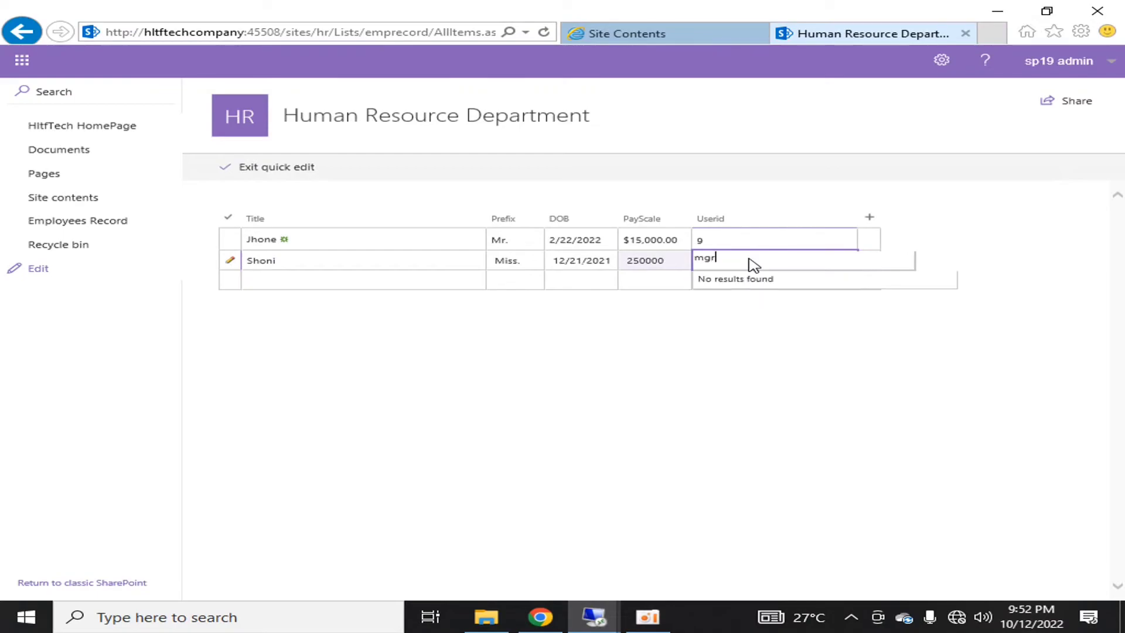
{"action": "key", "text": "BackSpace"}
{"action": "key", "text": "BackSpace"}
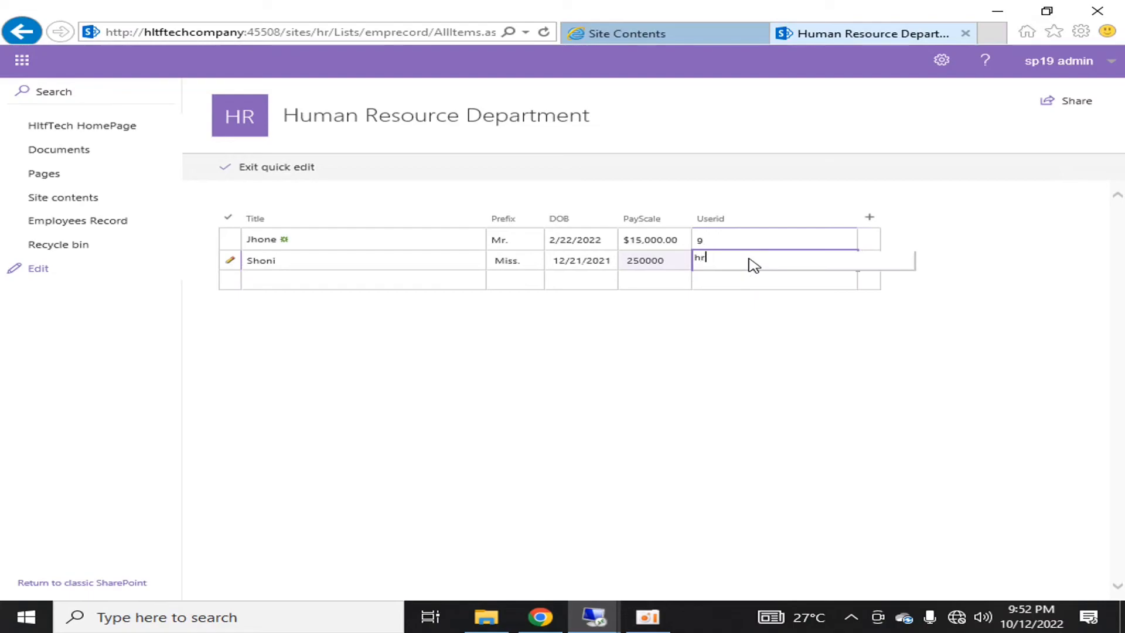
{"action": "type", "text": "hr"}
{"action": "left_click", "coordinate": [765, 269]}
{"action": "left_click", "coordinate": [760, 262]}
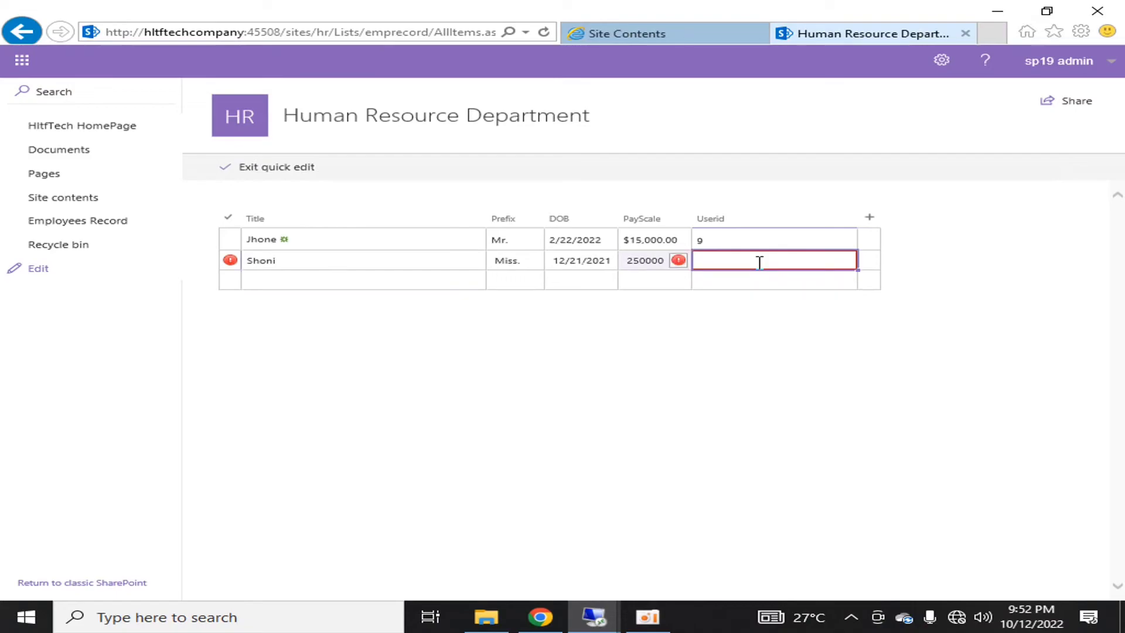
{"action": "left_click", "coordinate": [760, 262]}
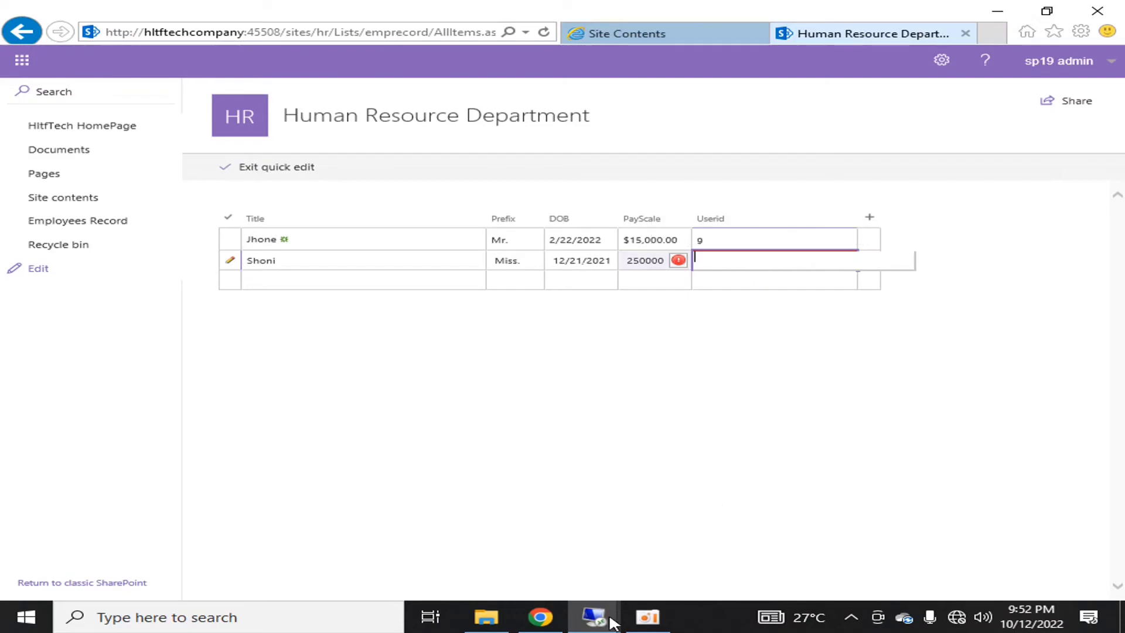
Switch to the server's Active Directory Users and Computers console by running dsa
{"action": "mouse_move", "coordinate": [593, 617]}
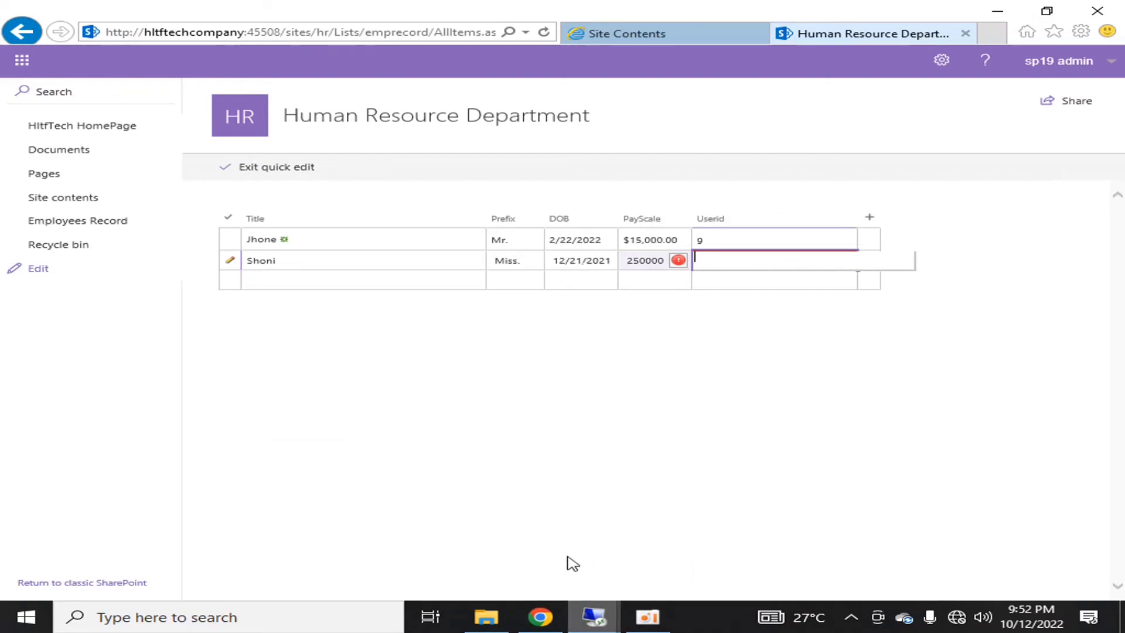
{"action": "key", "text": "super"}
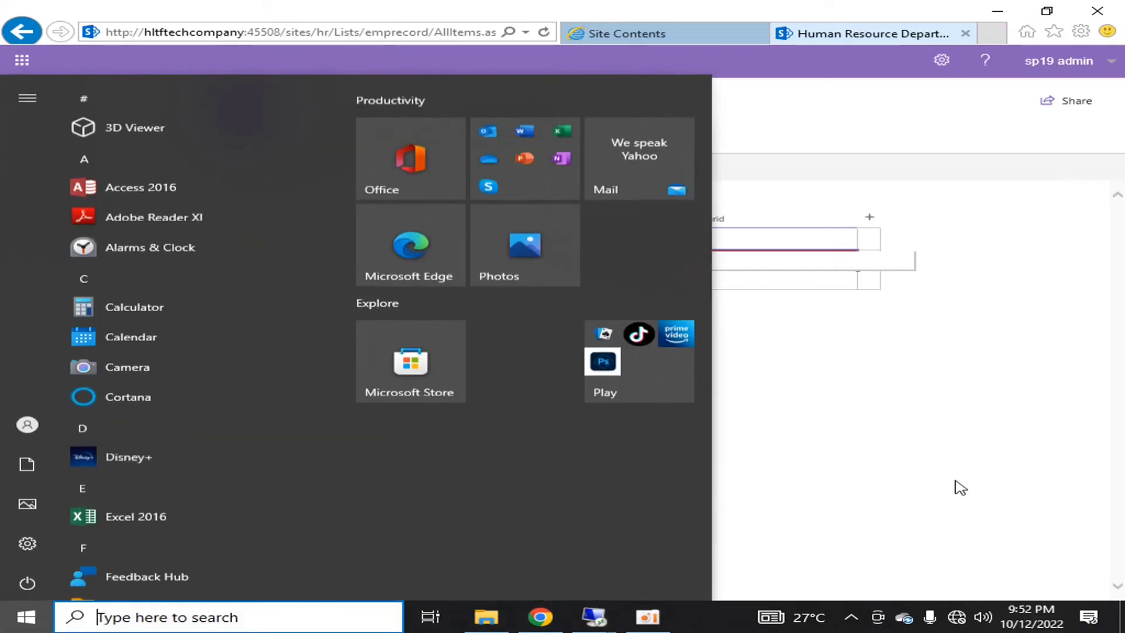
{"action": "left_click", "coordinate": [955, 485]}
{"action": "key", "text": "super"}
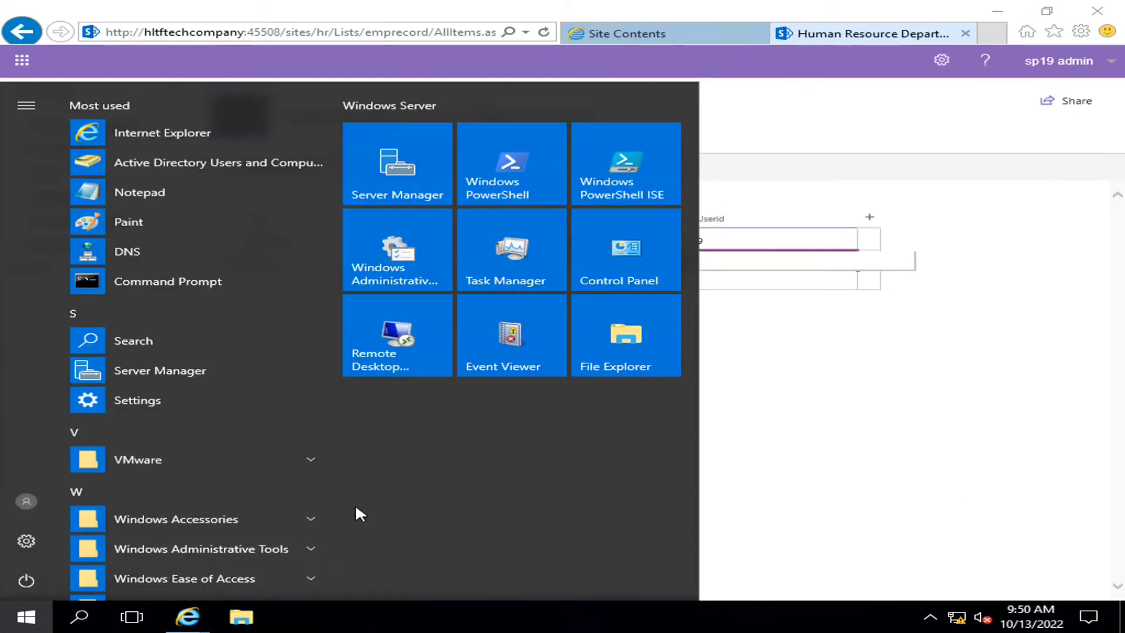
{"action": "type", "text": "dsa"}
{"action": "key", "text": "Return"}
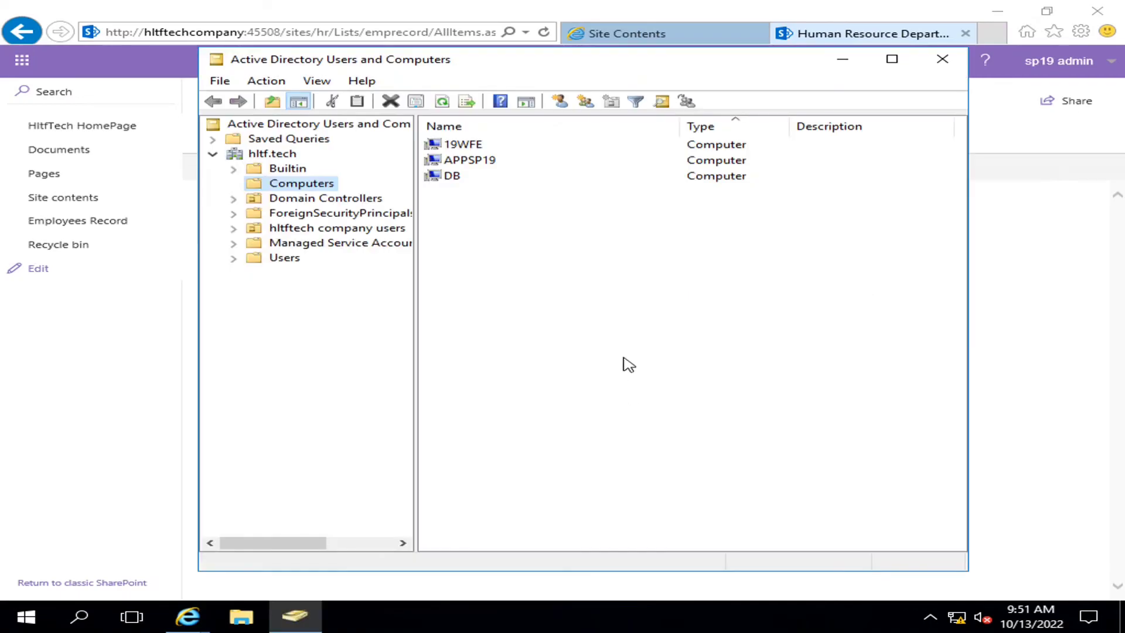
Check the Users, Computers and hltftech company users containers for account names, then minimize the console
{"action": "left_click", "coordinate": [286, 259]}
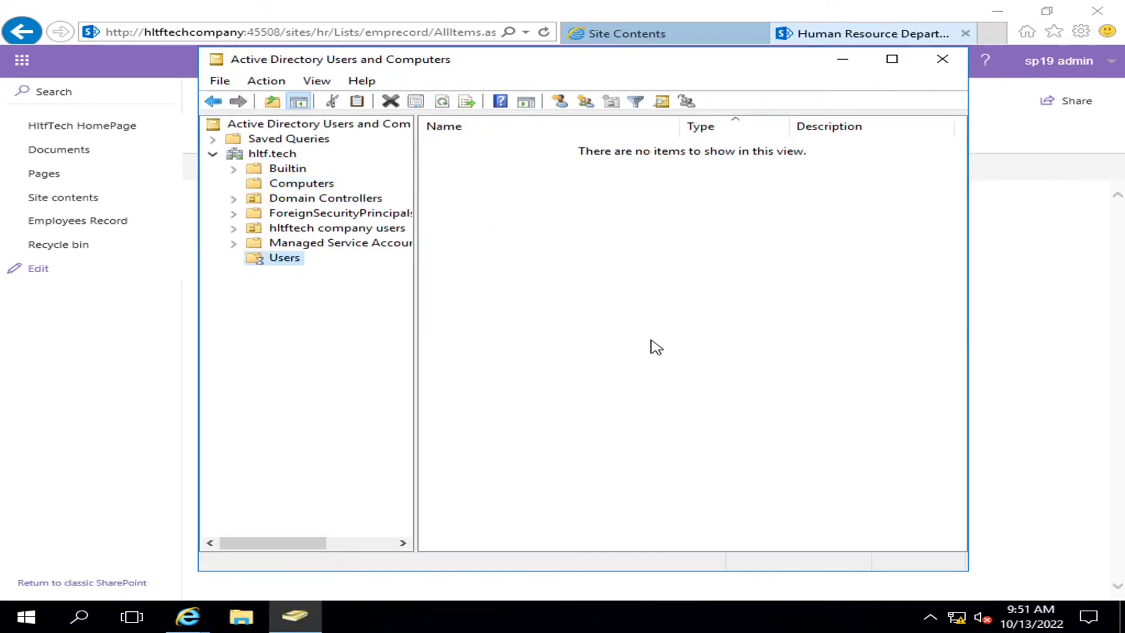
{"action": "scroll", "coordinate": [653, 344], "scroll_direction": "down", "scroll_amount": 1}
{"action": "scroll", "coordinate": [655, 347], "scroll_direction": "up", "scroll_amount": 1}
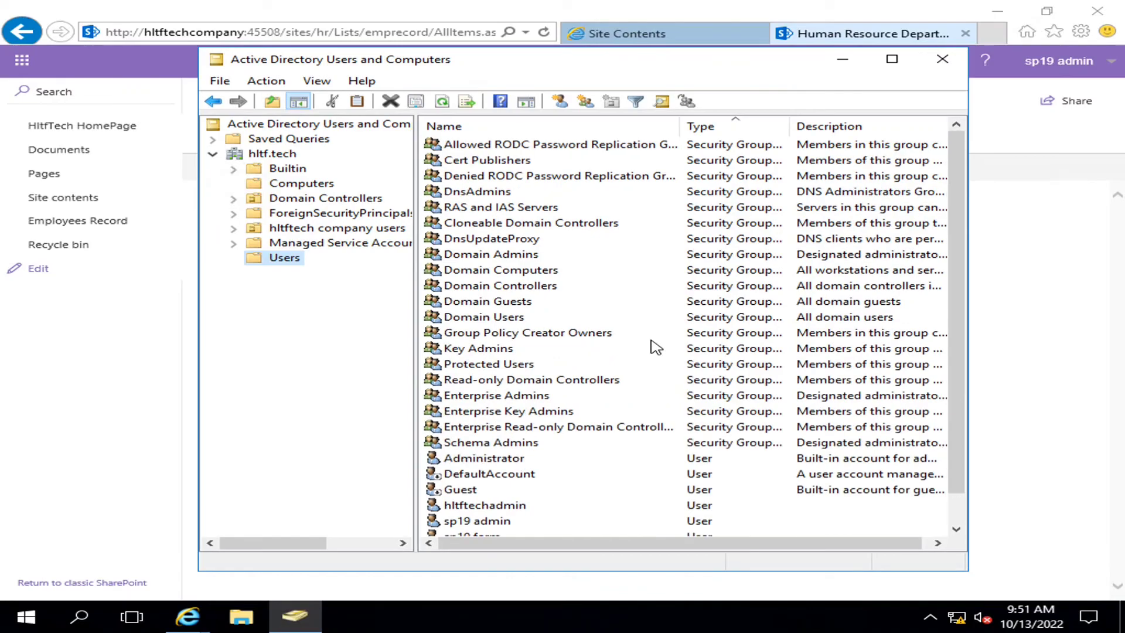
{"action": "left_click", "coordinate": [299, 184]}
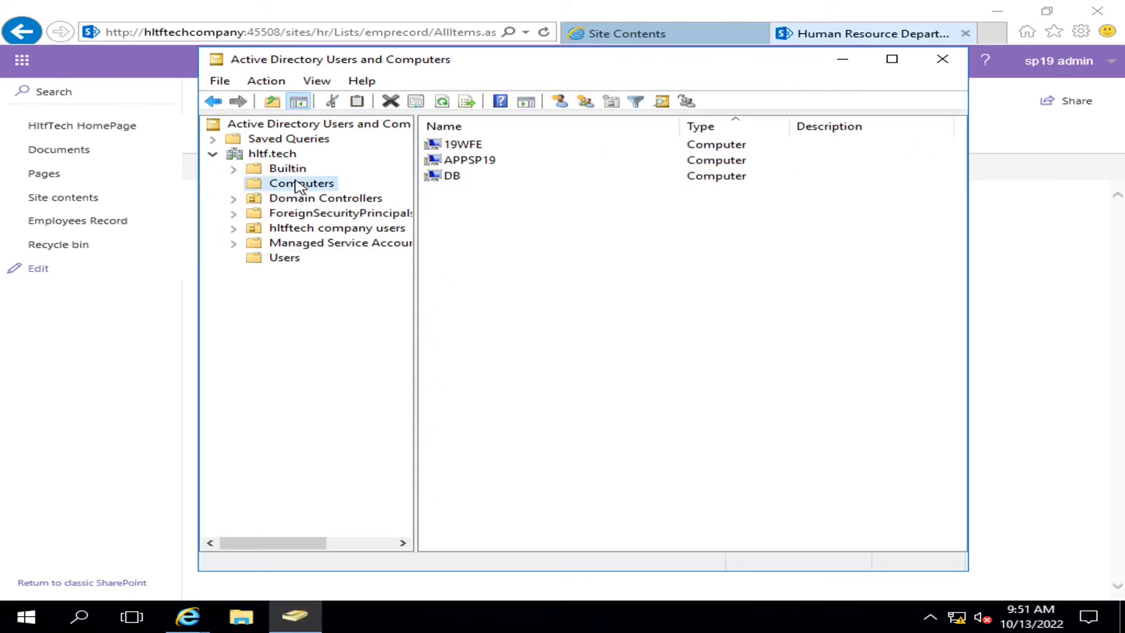
{"action": "left_click", "coordinate": [302, 229]}
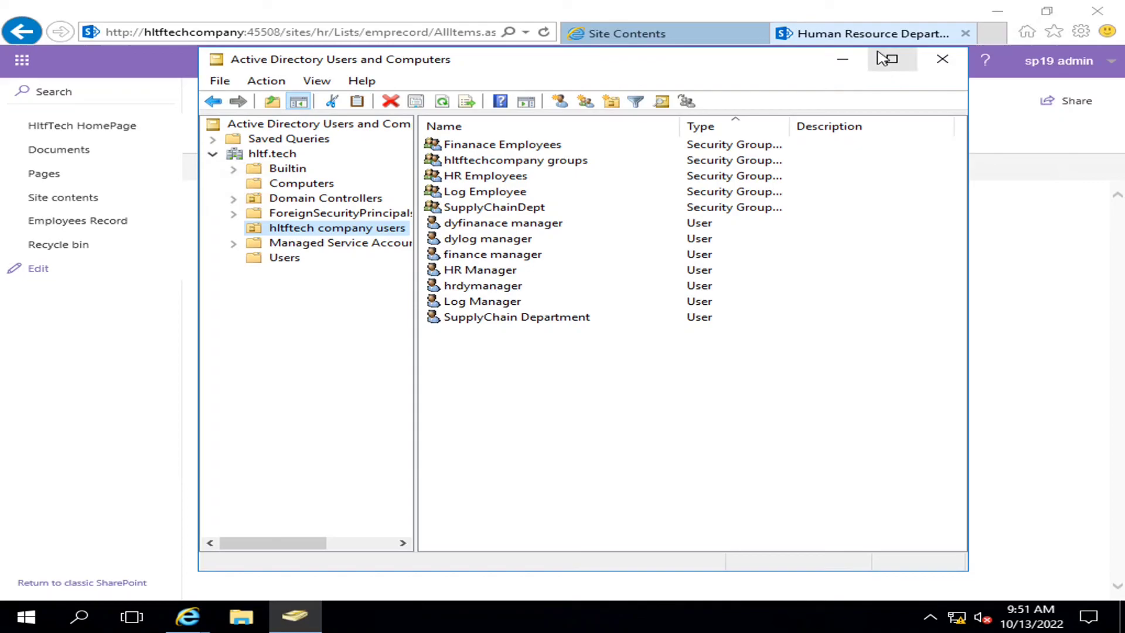
{"action": "left_click", "coordinate": [843, 60]}
Set the new row's Userid to finance manager by searching for man, and try to exit quick edit
{"action": "left_click", "coordinate": [733, 266]}
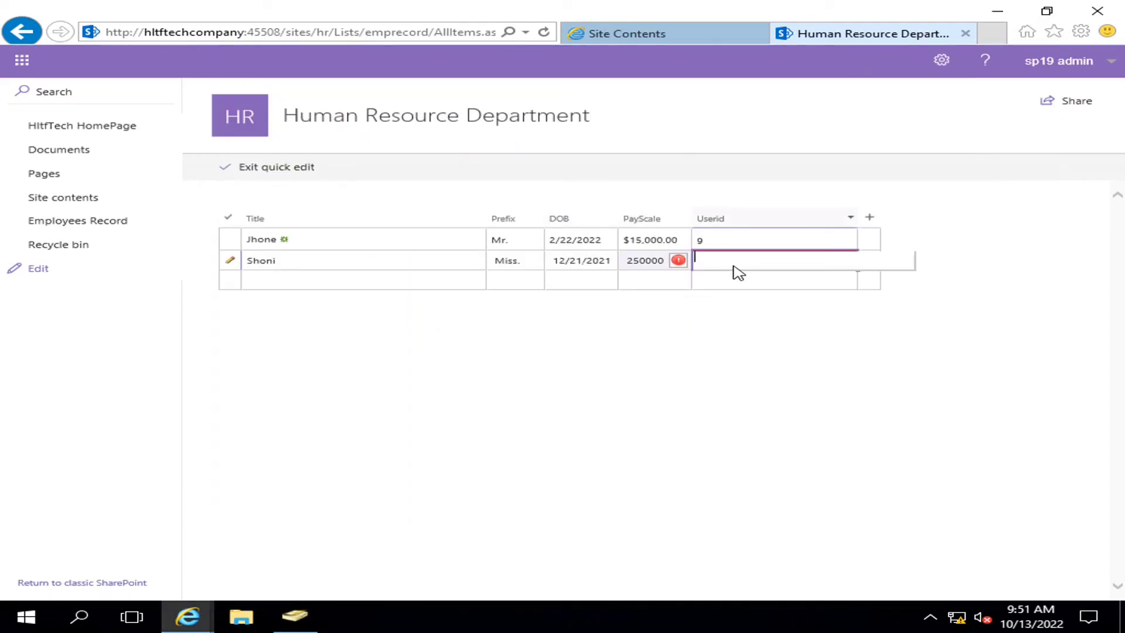
{"action": "type", "text": "man"}
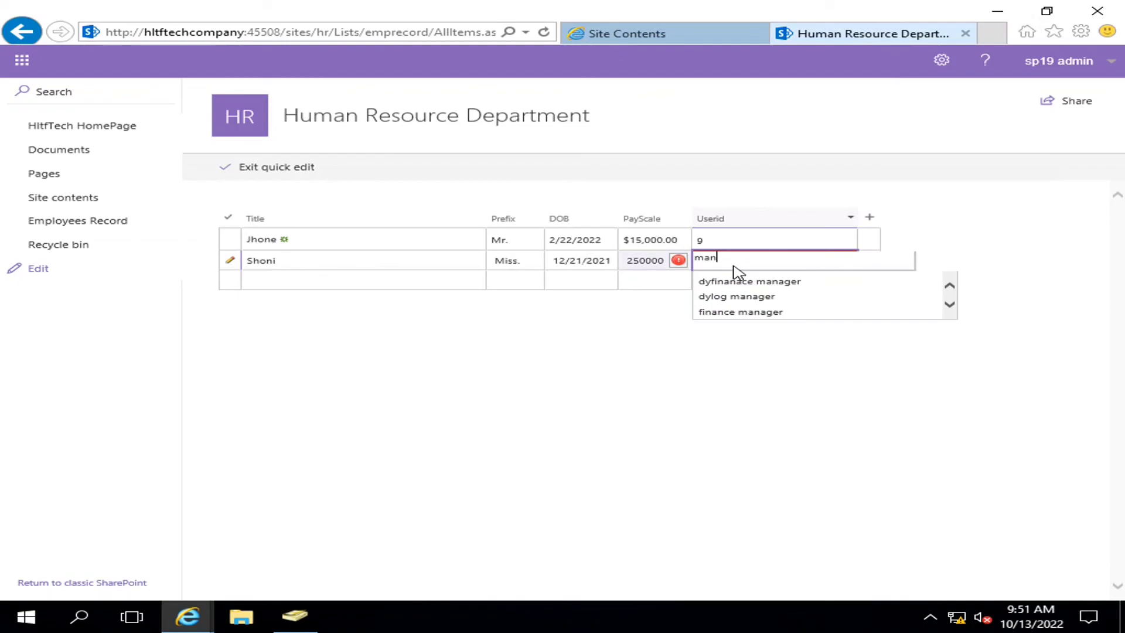
{"action": "left_click", "coordinate": [744, 312]}
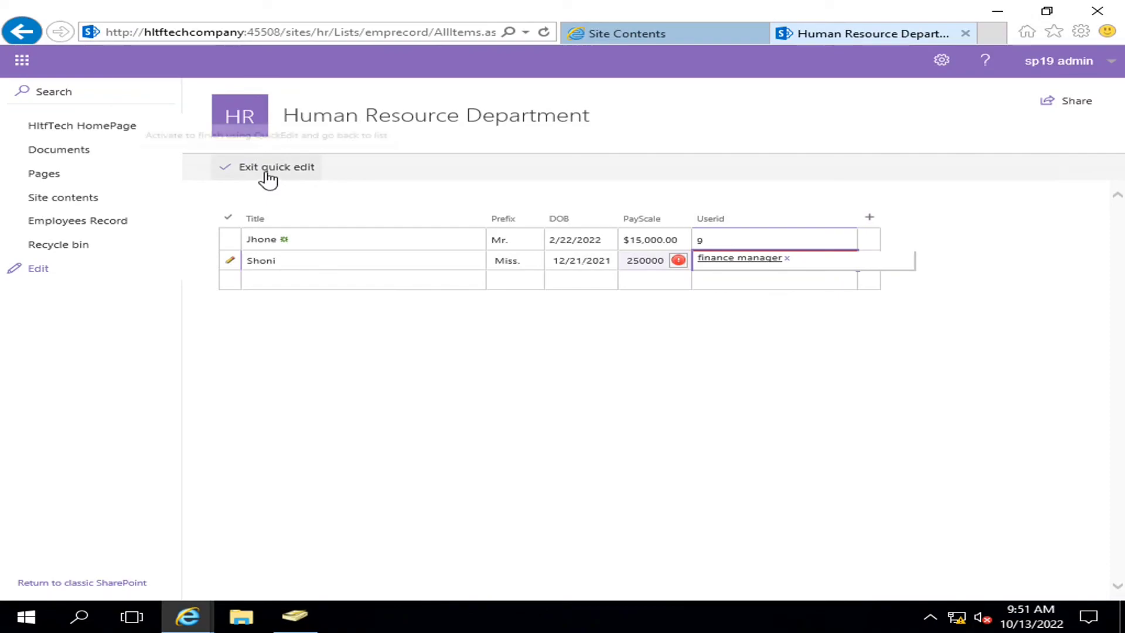
{"action": "left_click", "coordinate": [552, 262]}
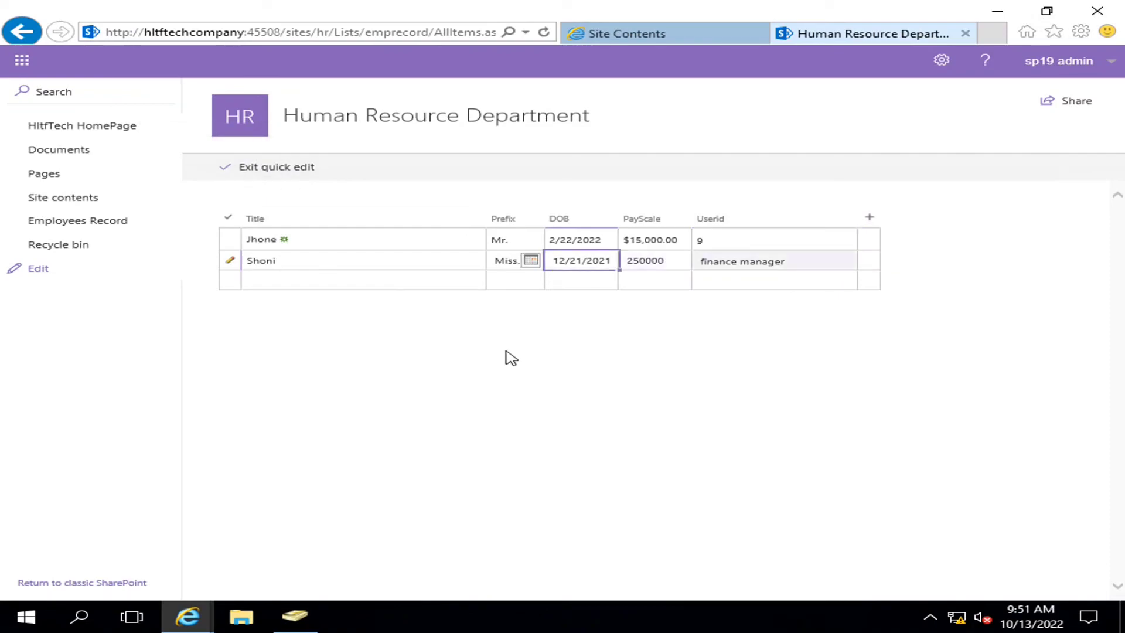
{"action": "left_click", "coordinate": [260, 170]}
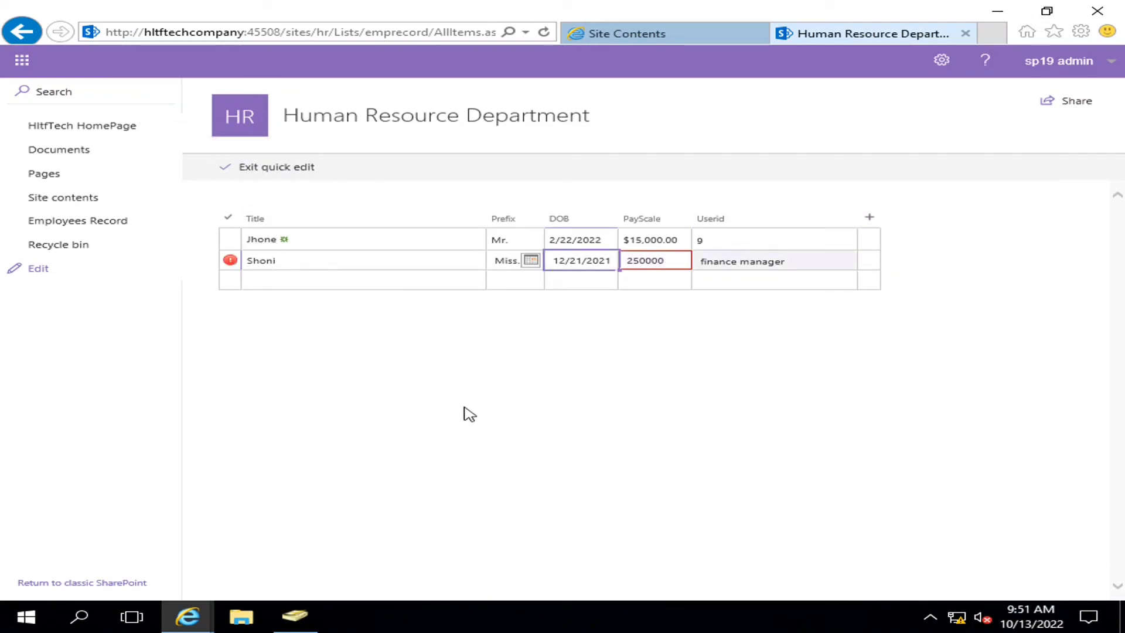
Check the error on the new row's PayScale, correct the value to 25000 and exit quick edit
{"action": "left_click", "coordinate": [675, 260]}
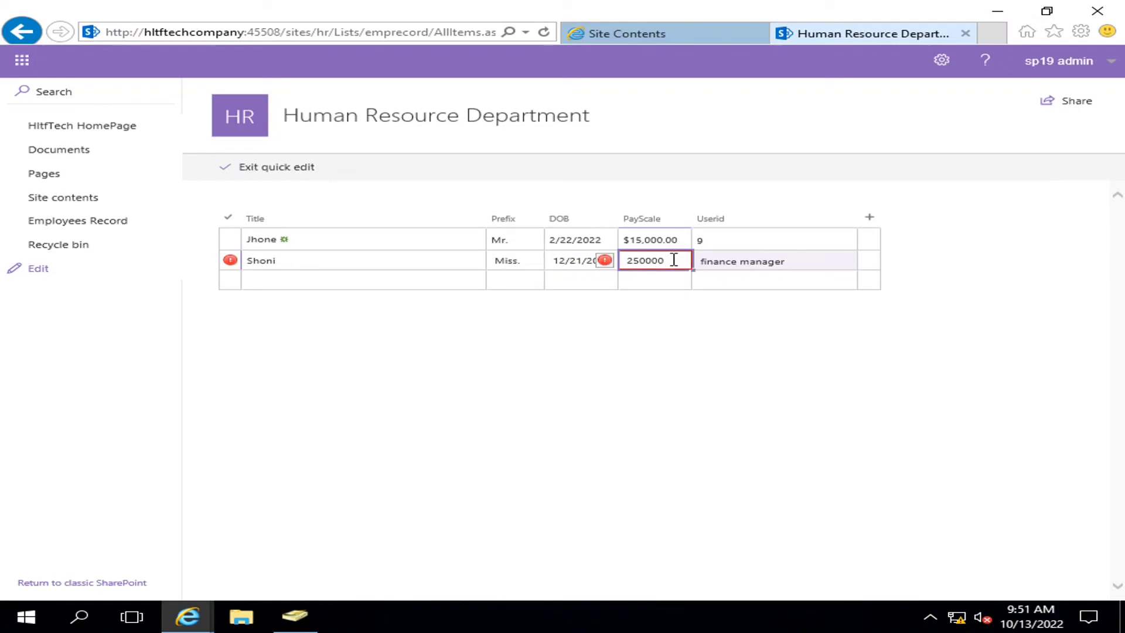
{"action": "mouse_move", "coordinate": [604, 265]}
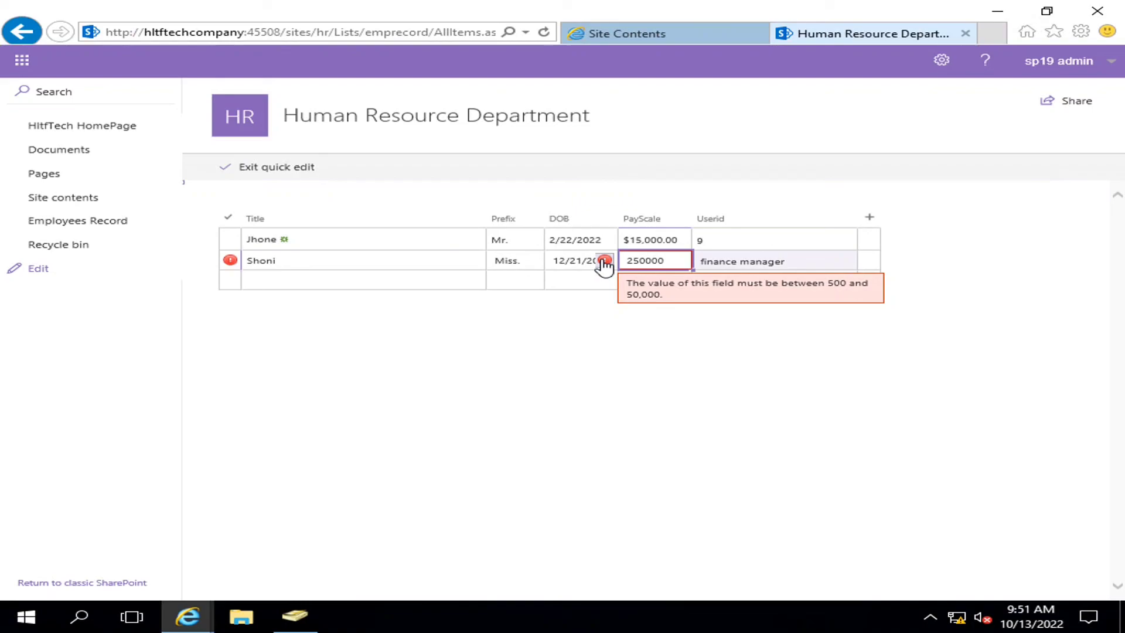
{"action": "left_click", "coordinate": [670, 260]}
{"action": "key", "text": "BackSpace"}
{"action": "left_click", "coordinate": [633, 329]}
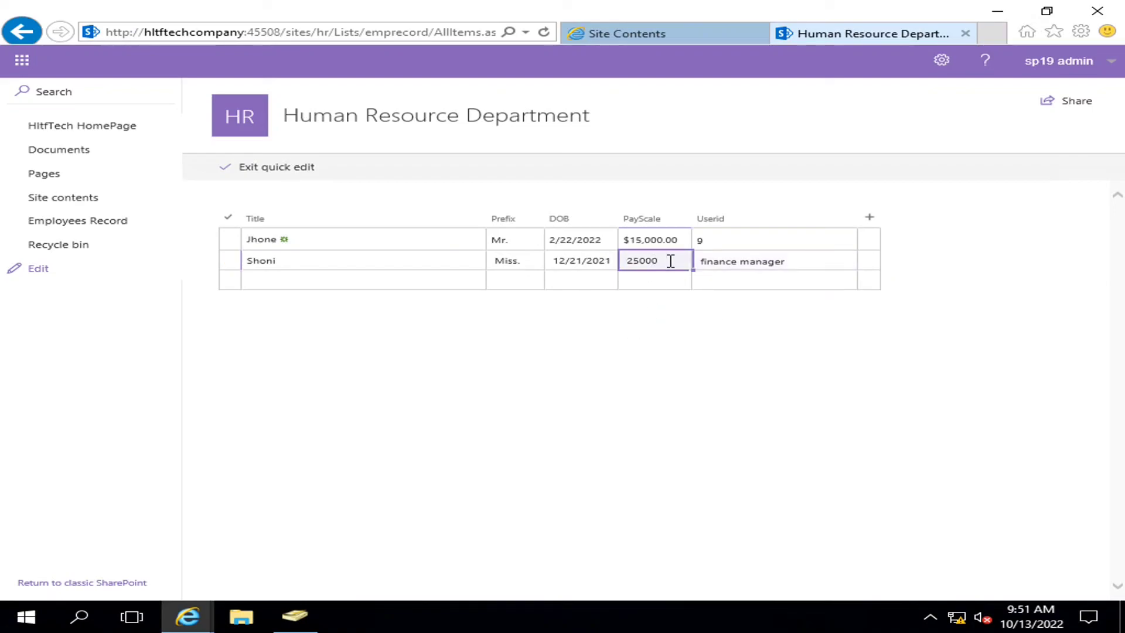
{"action": "left_click", "coordinate": [283, 170]}
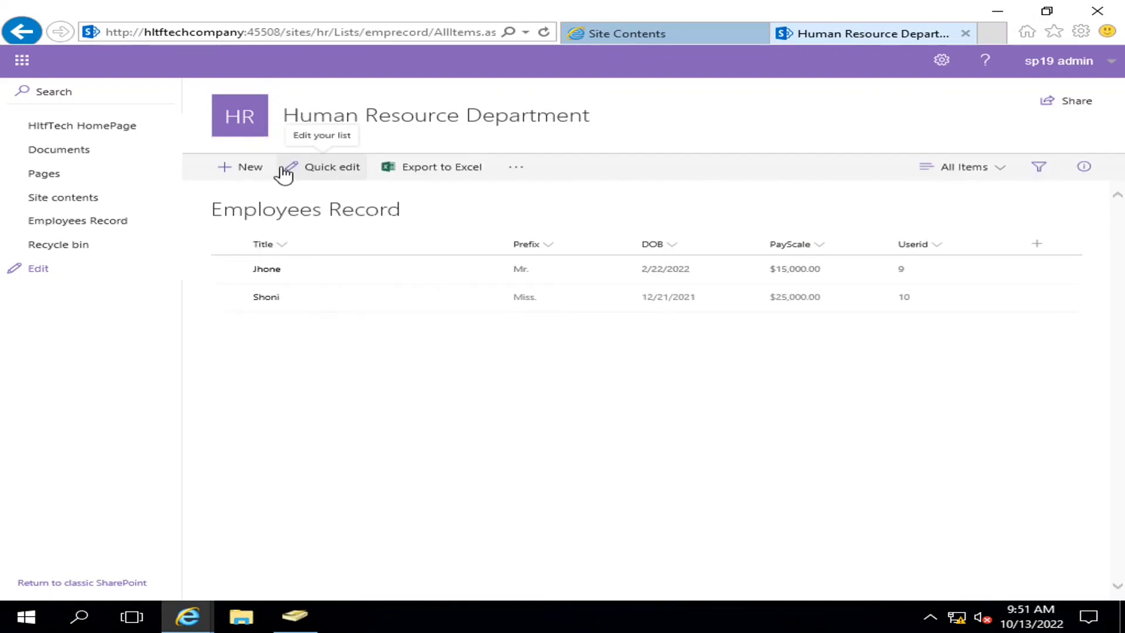